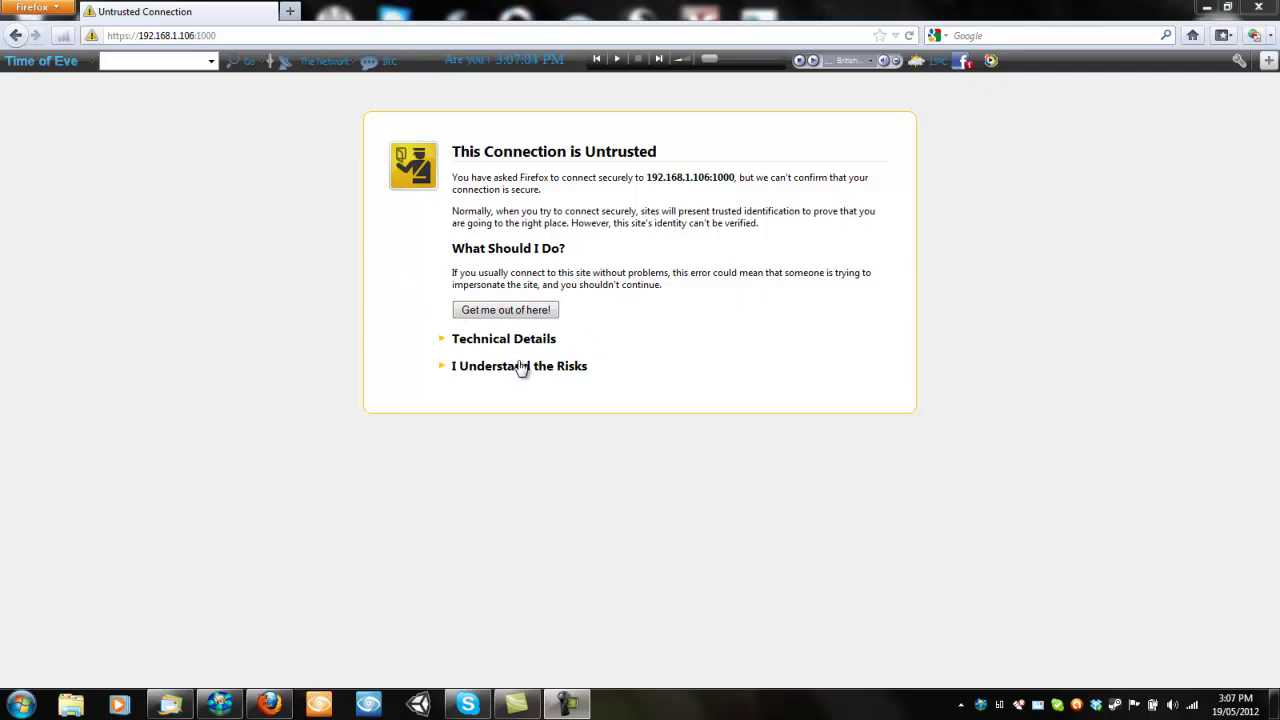
# Confirm a Firefox security exception for the FreeNAS server's certificate
pyautogui.click(489, 370)
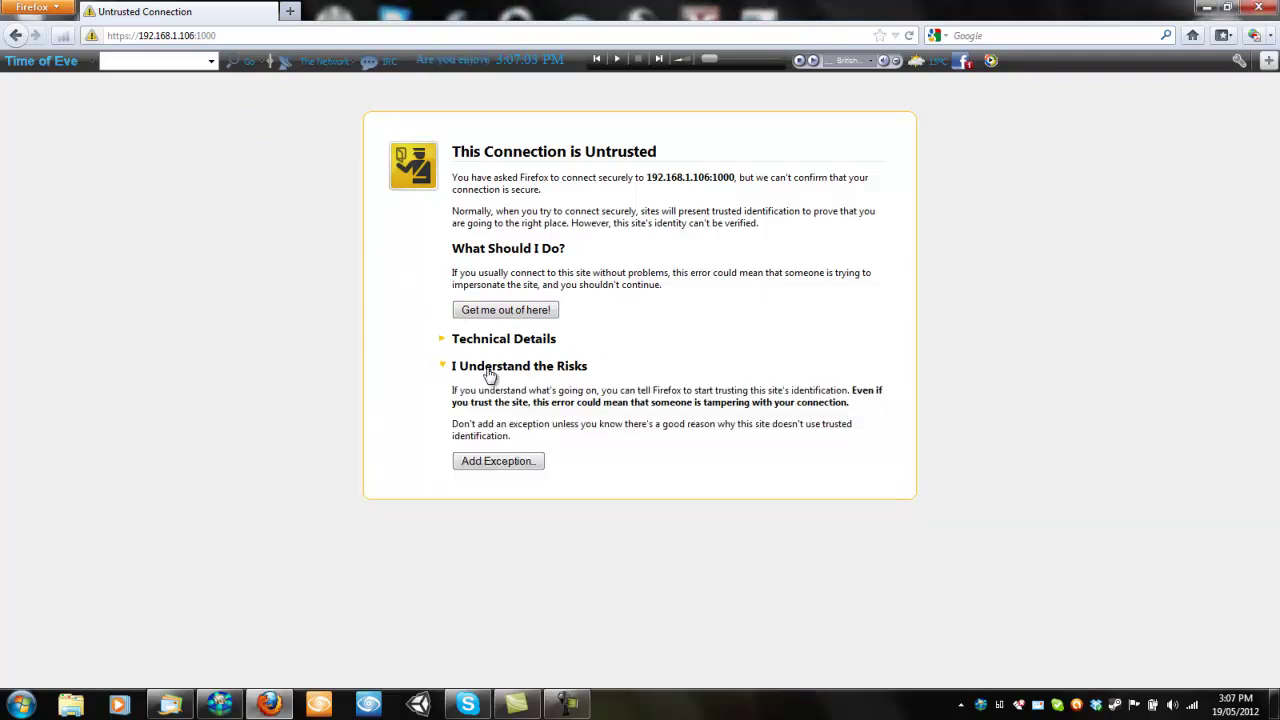
pyautogui.click(497, 461)
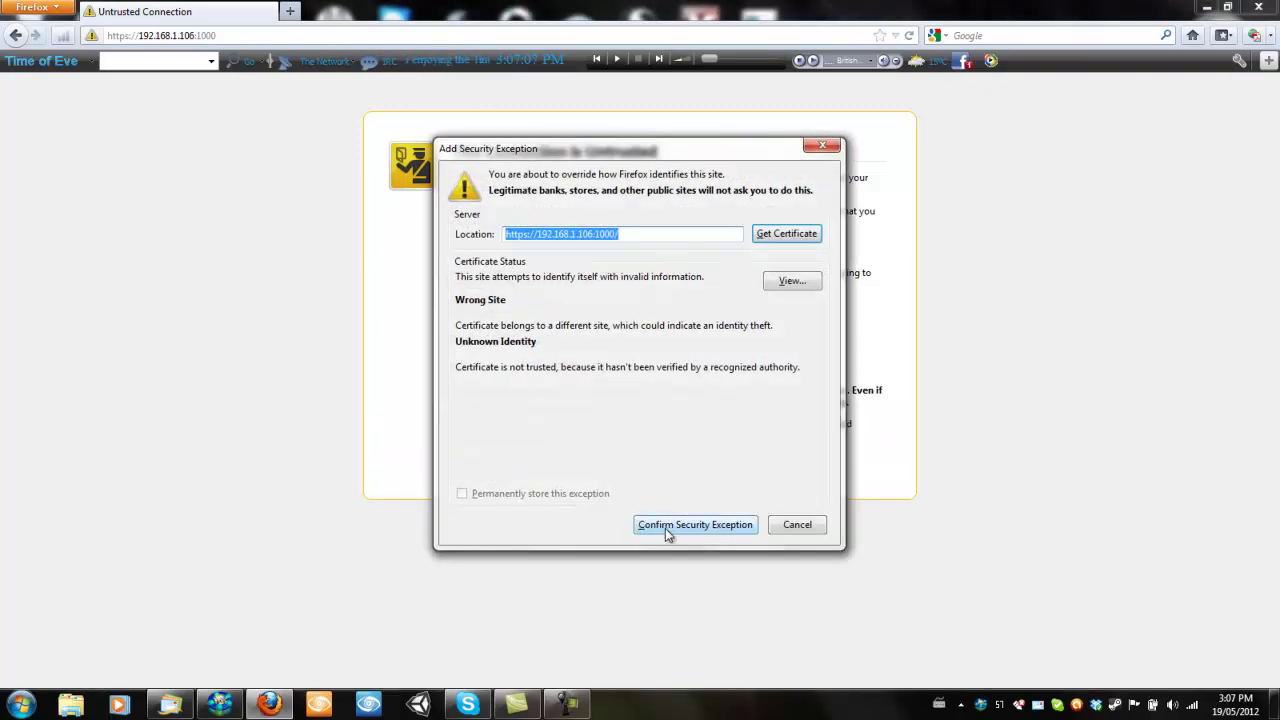
pyautogui.click(666, 530)
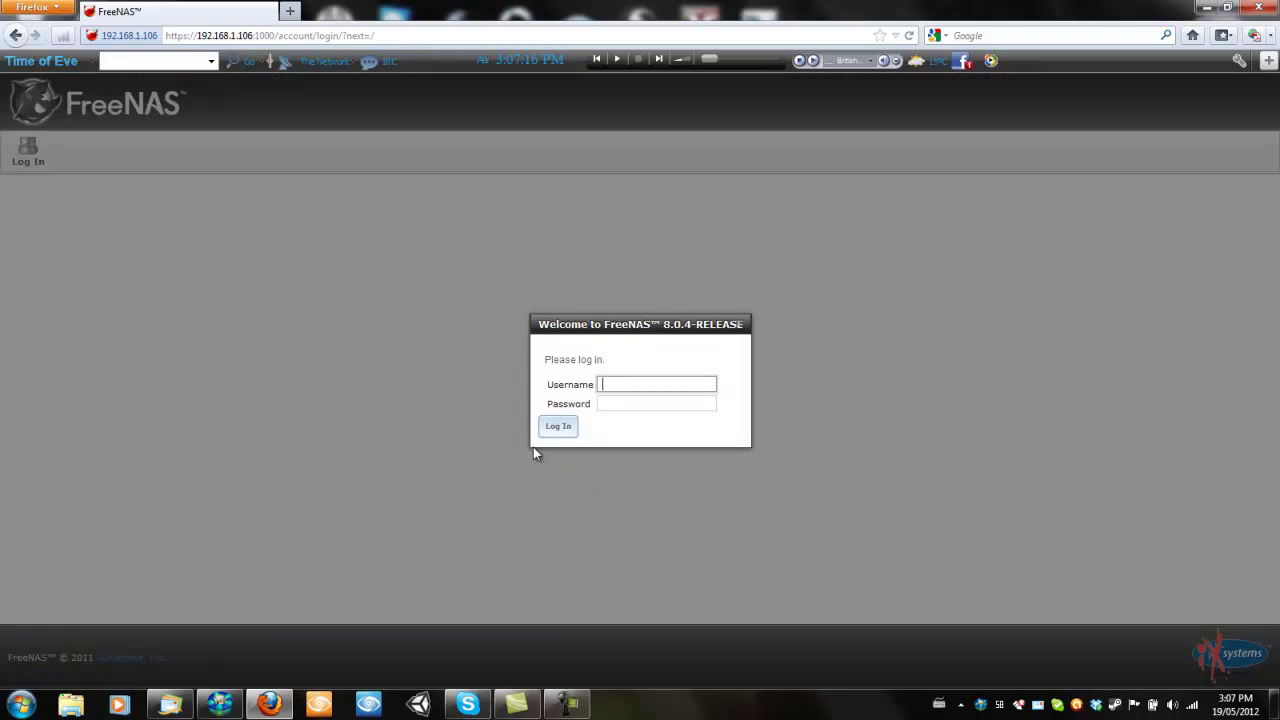
# Log in to FreeNAS as admin with the account password
pyautogui.write('admin')
pyautogui.click(685, 406)
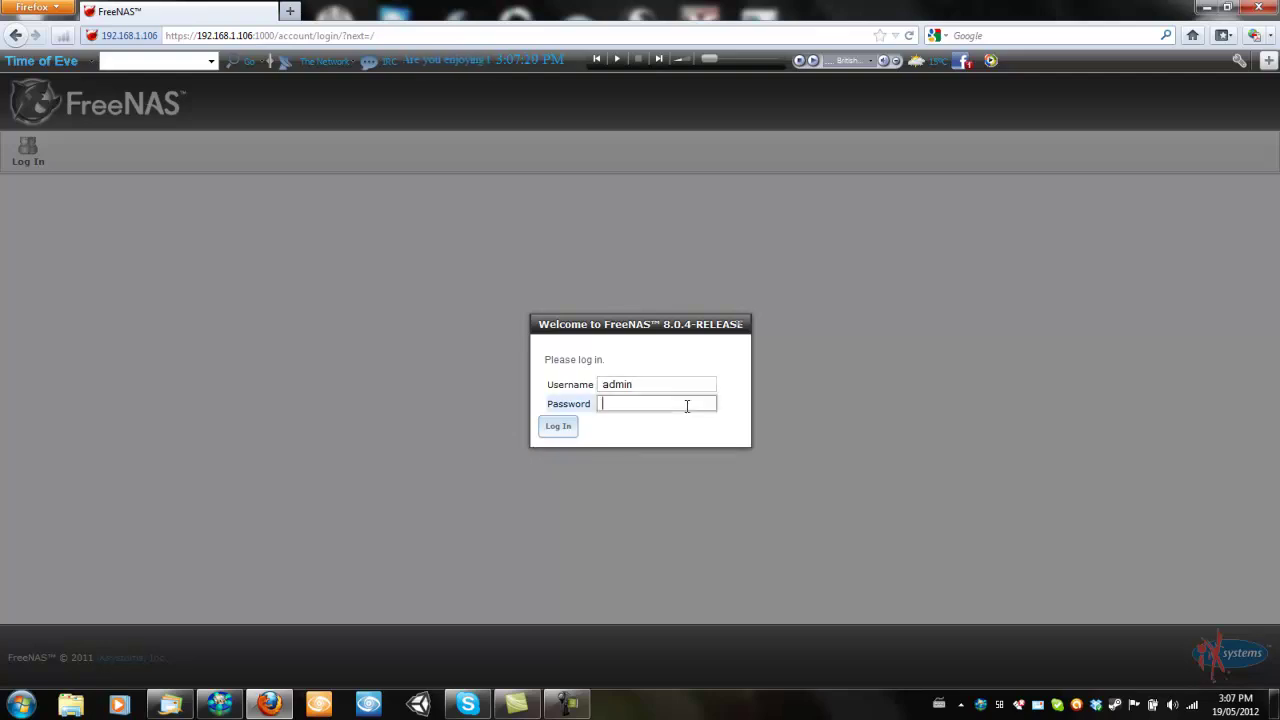
pyautogui.write('••••••••••')
pyautogui.press('Return')
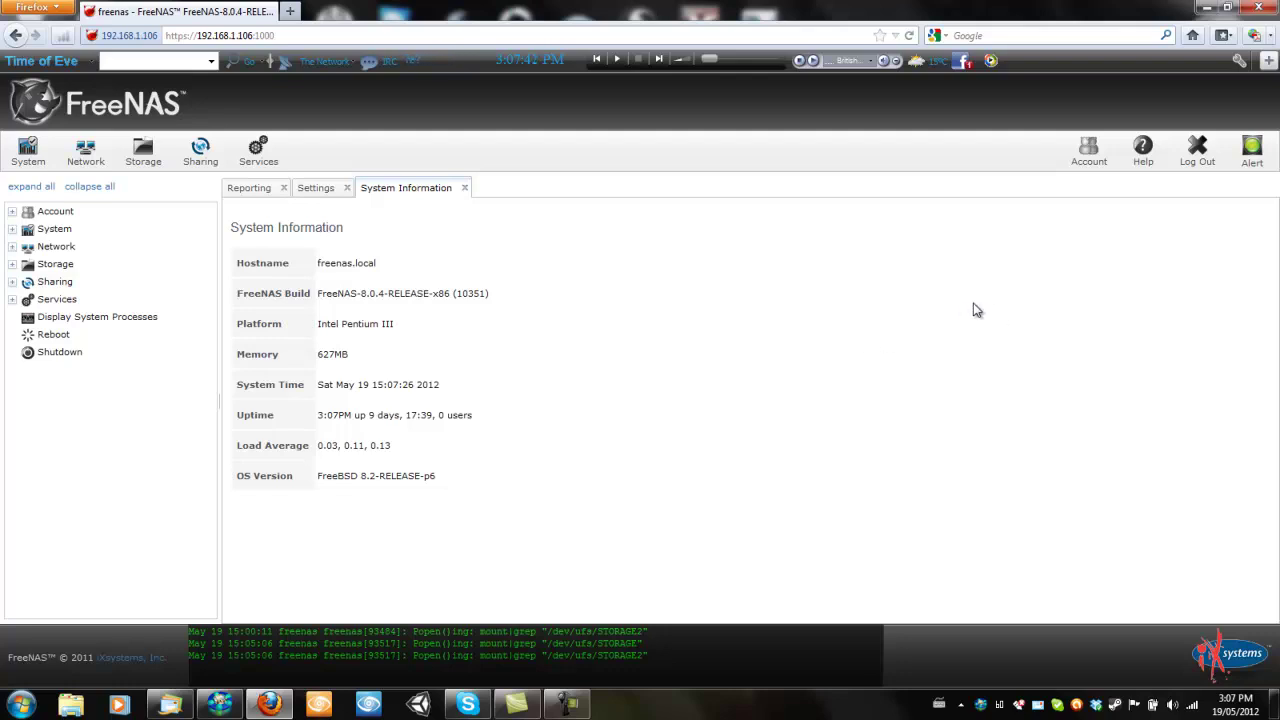
# Check the volume alerts, then open the admin account's Change Password page
pyautogui.click(1252, 160)
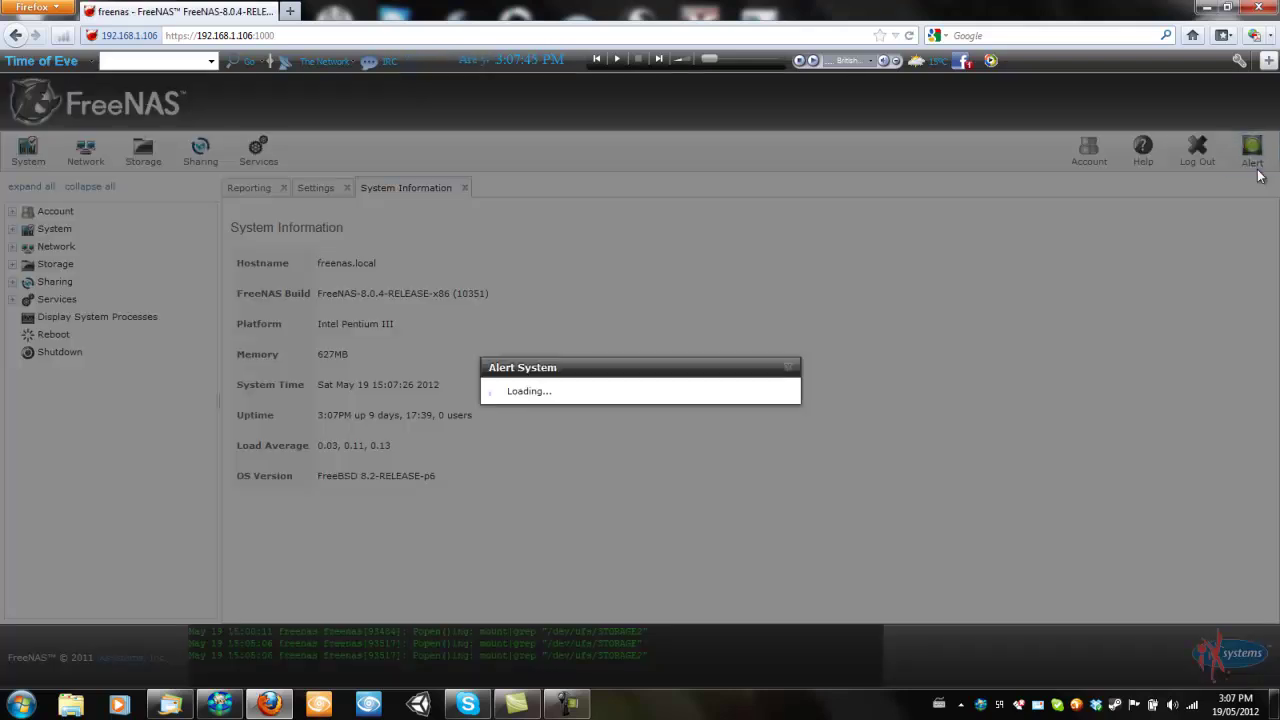
pyautogui.click(788, 351)
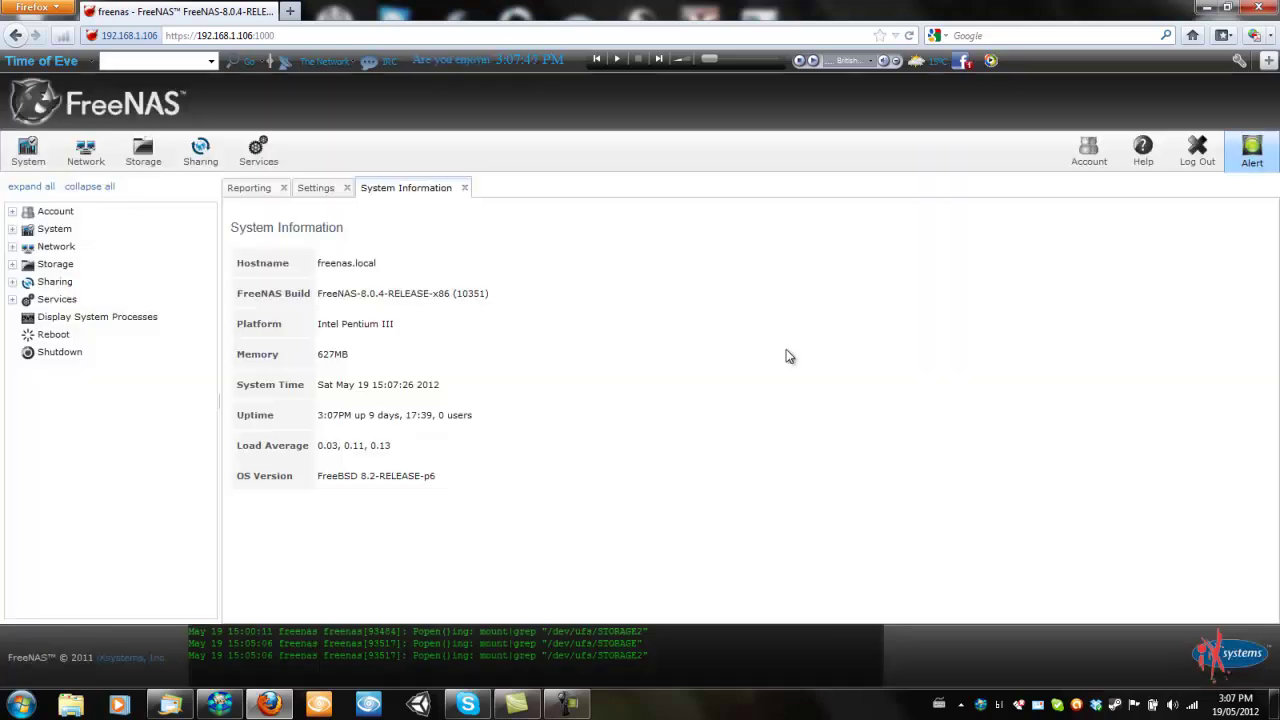
pyautogui.click(1089, 160)
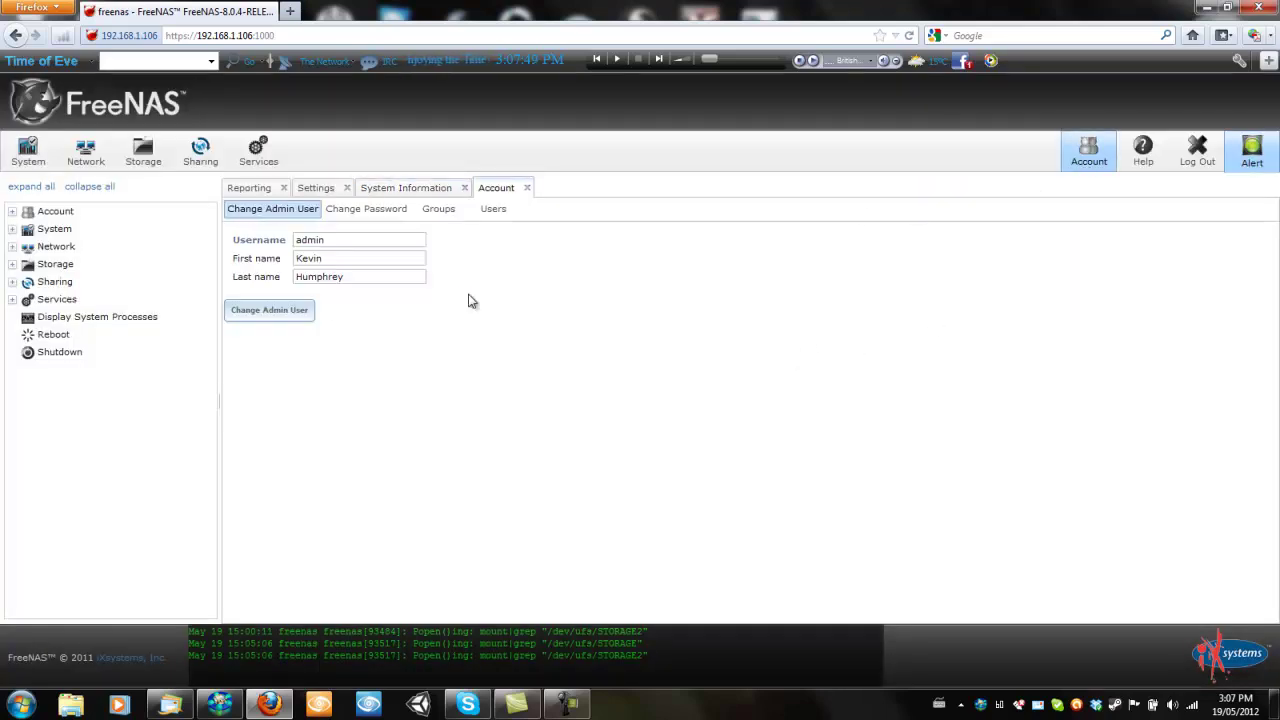
pyautogui.click(347, 212)
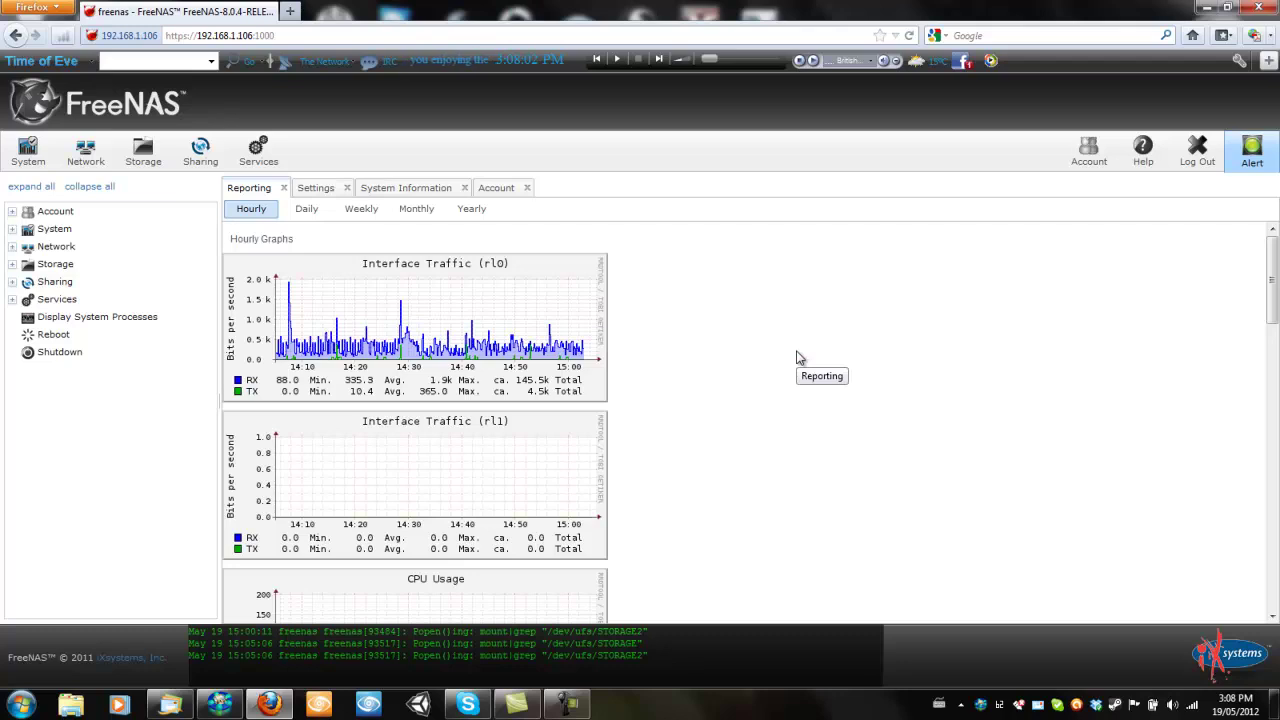
pyautogui.scroll(-5, 800, 358)
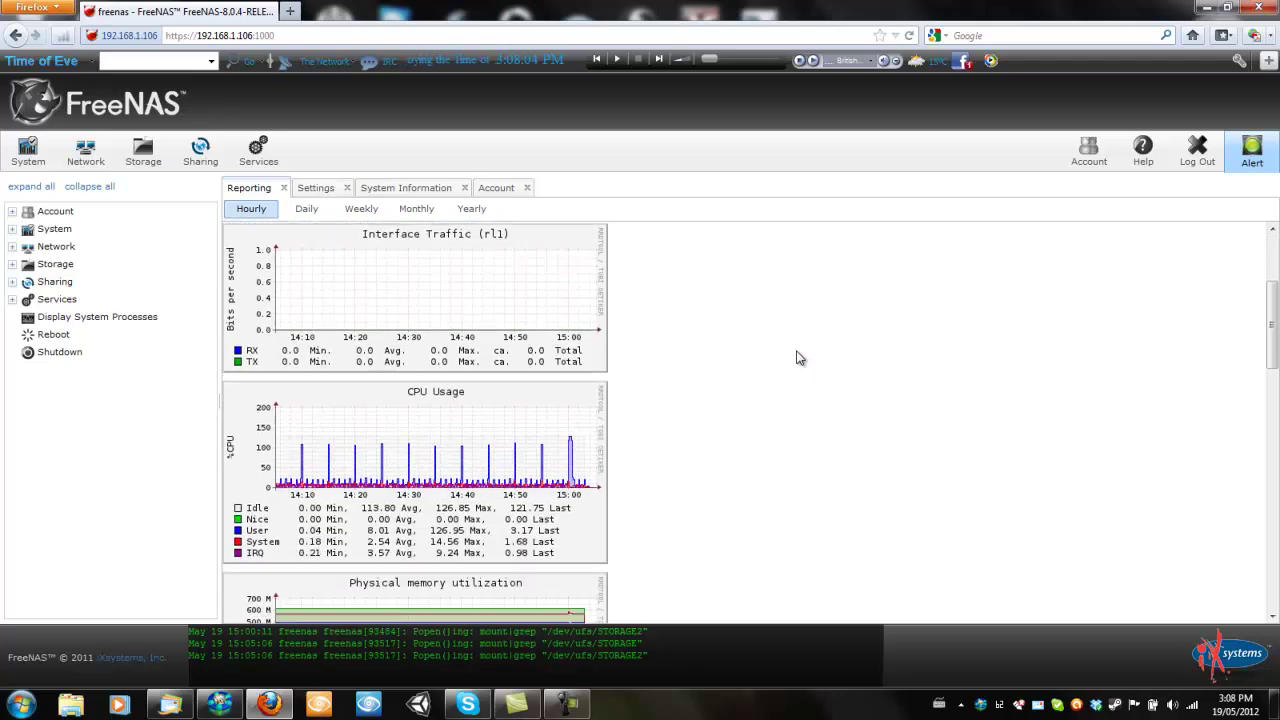
pyautogui.scroll(5, 800, 358)
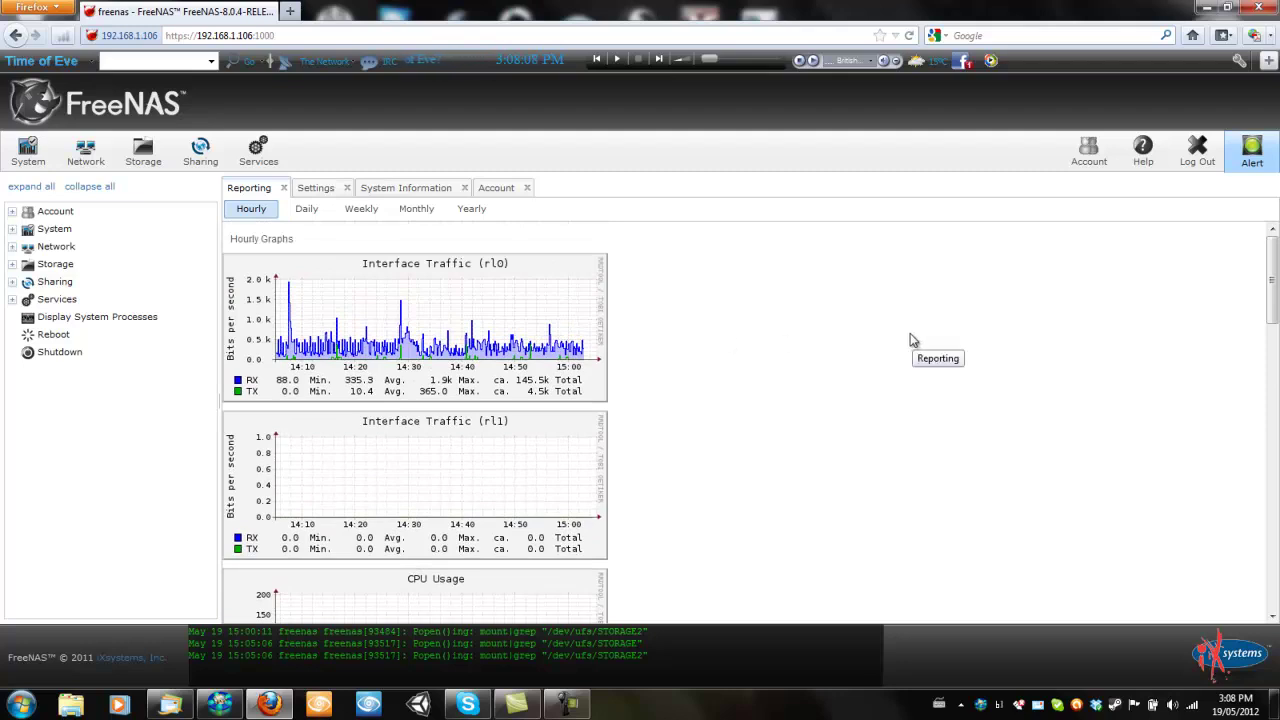
pyautogui.scroll(-1, 911, 343)
pyautogui.scroll(1, 911, 343)
pyautogui.scroll(-5, 459, 291)
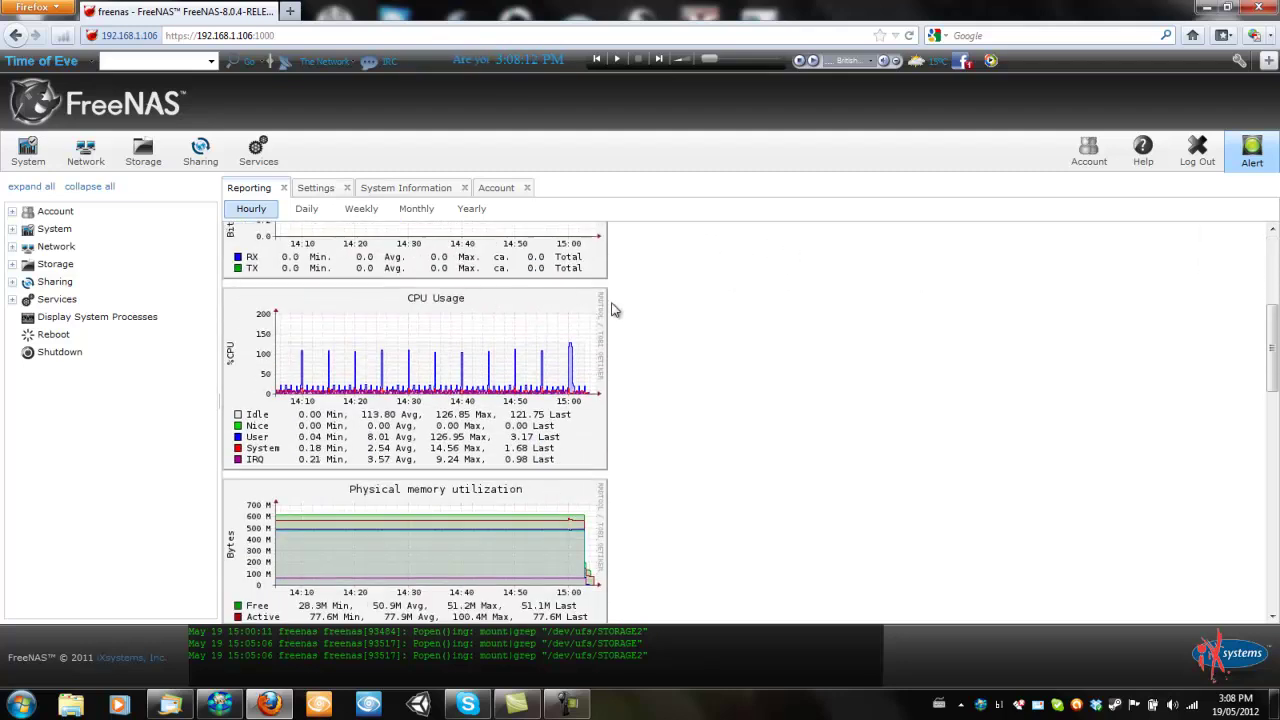
pyautogui.scroll(-6, 455, 402)
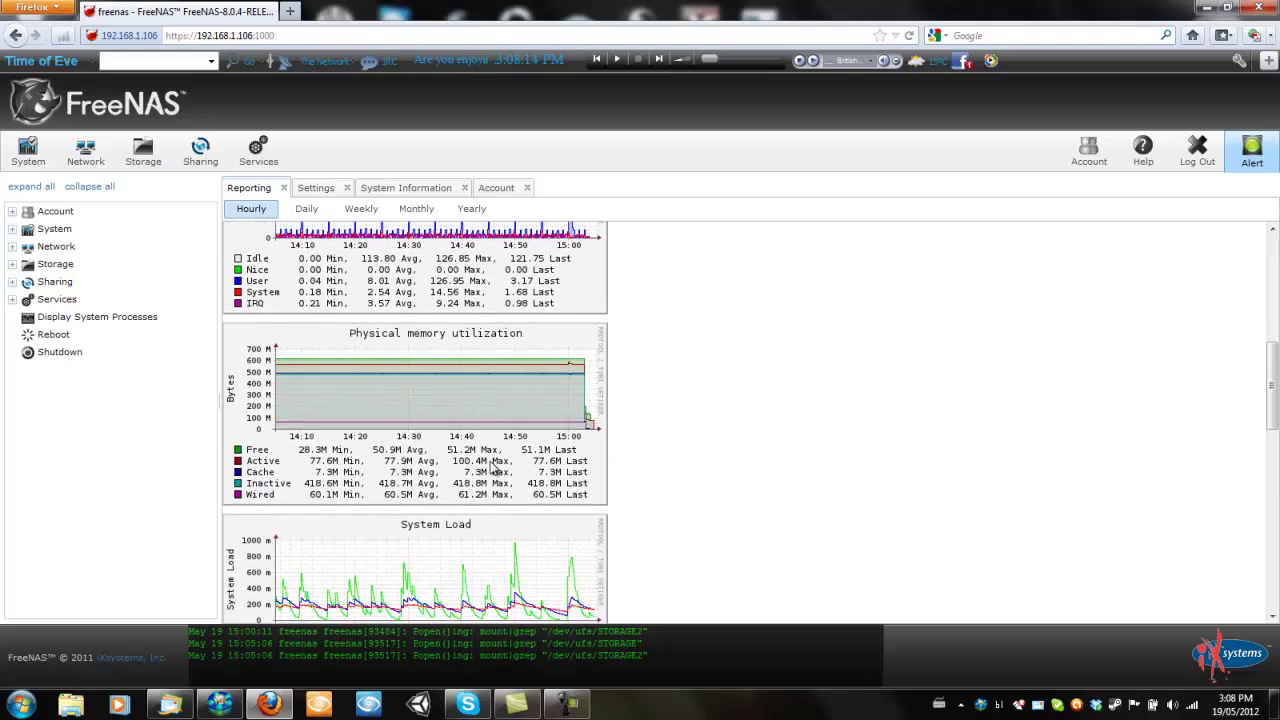
pyautogui.scroll(-3, 533, 437)
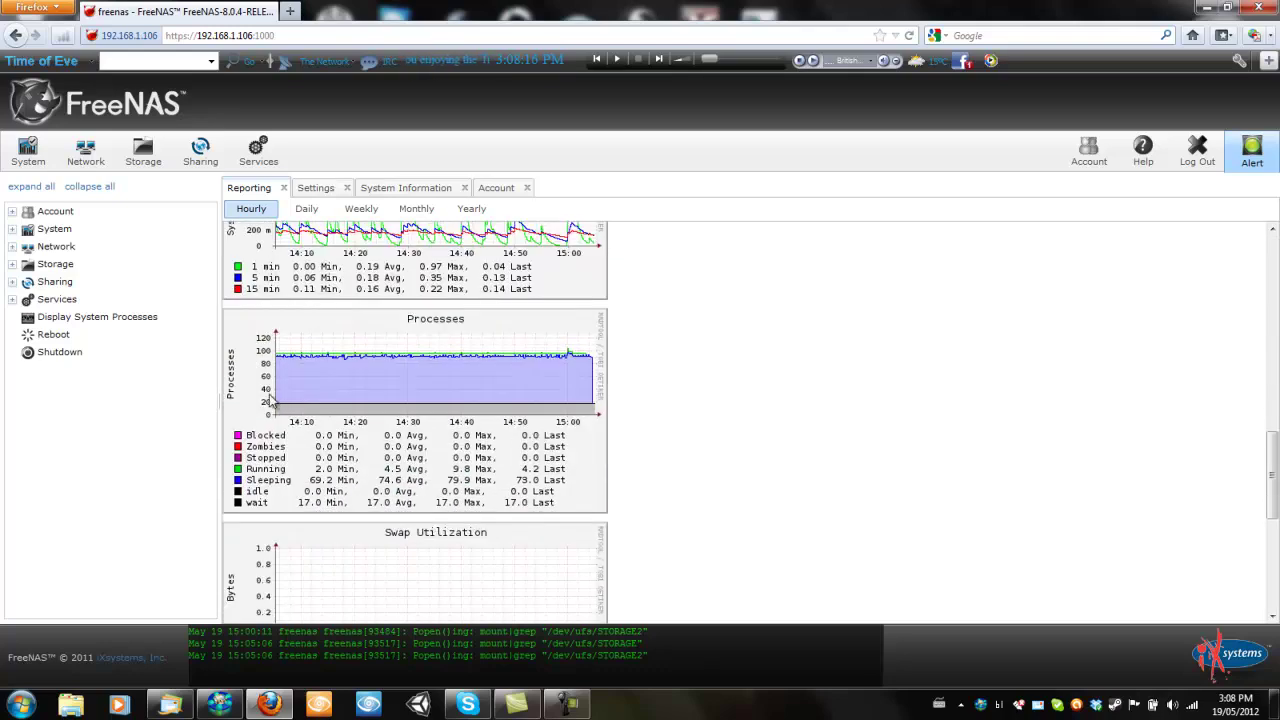
pyautogui.scroll(-4, 493, 408)
pyautogui.scroll(-3, 484, 391)
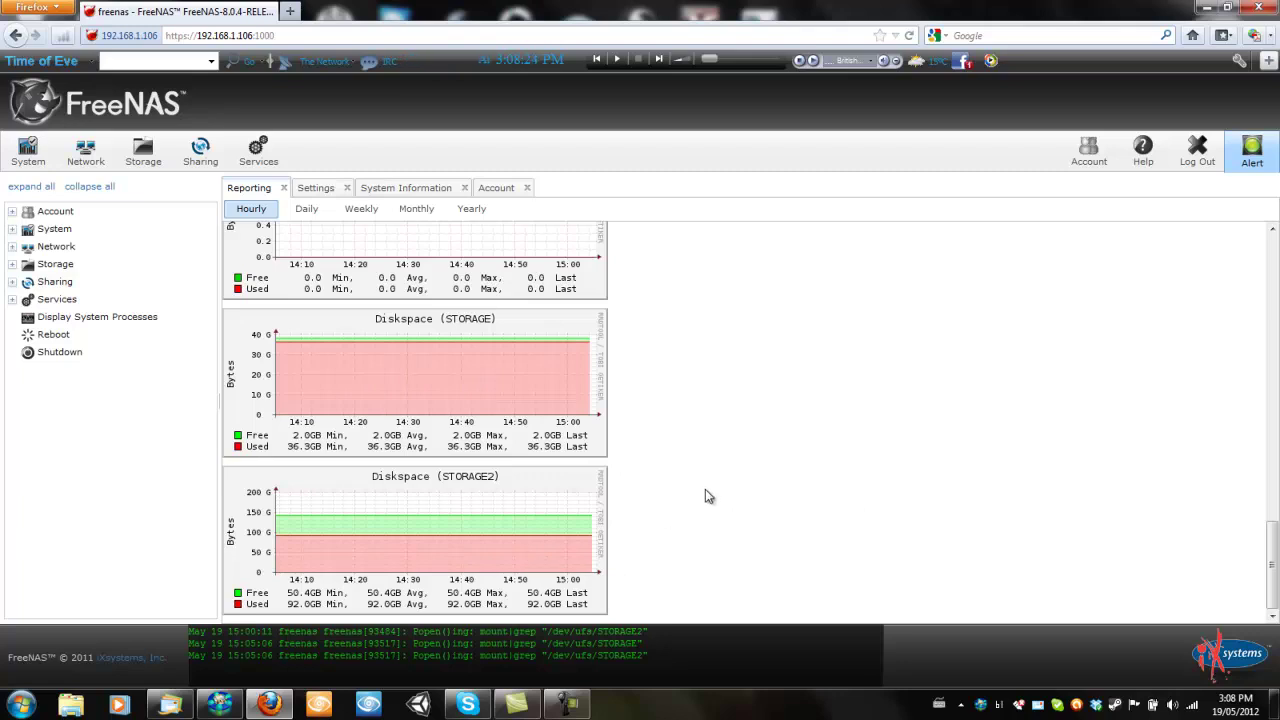
pyautogui.scroll(9, 712, 488)
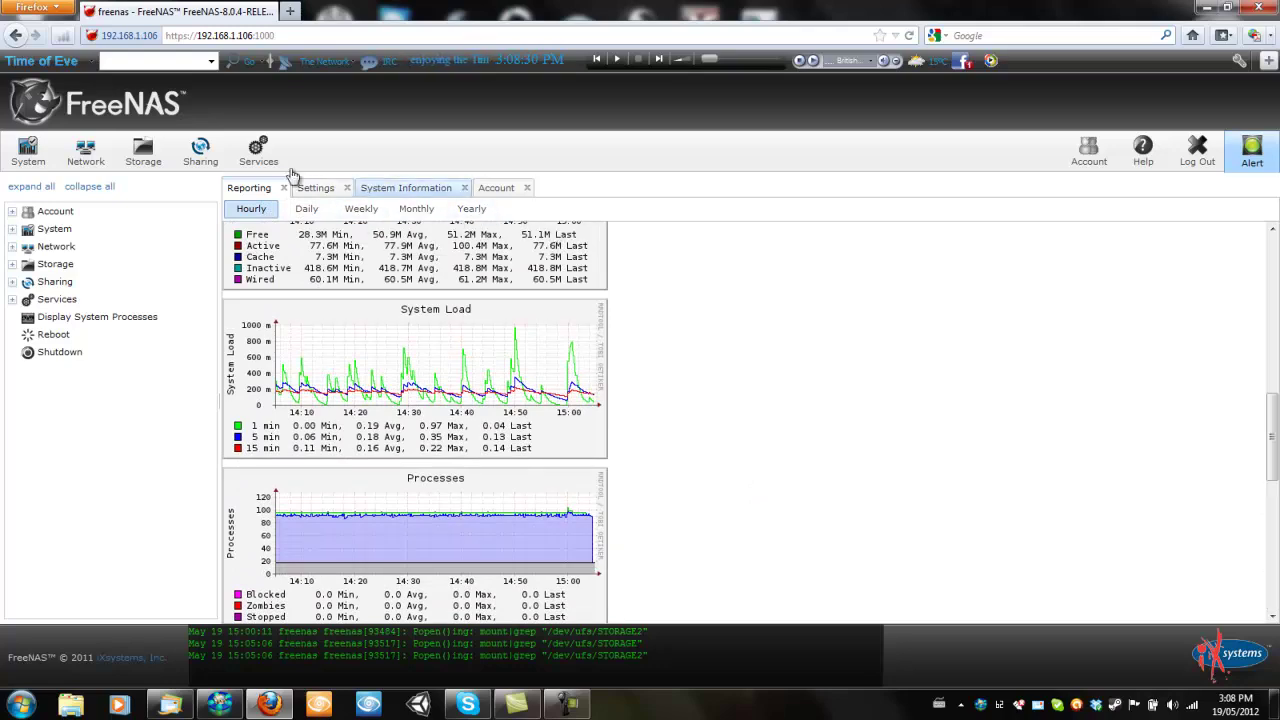
# Review the general settings (WebGUI address, port, language) unchanged, then show the Advanced options
pyautogui.click(315, 188)
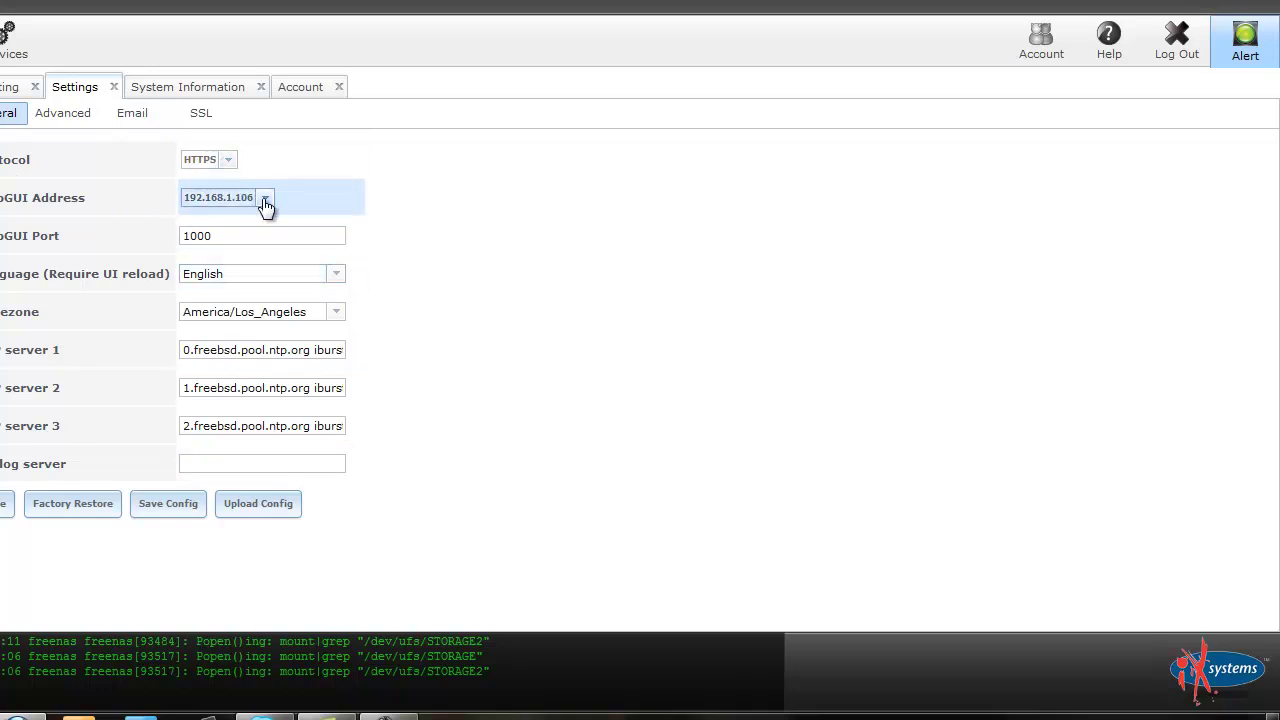
pyautogui.click(265, 199)
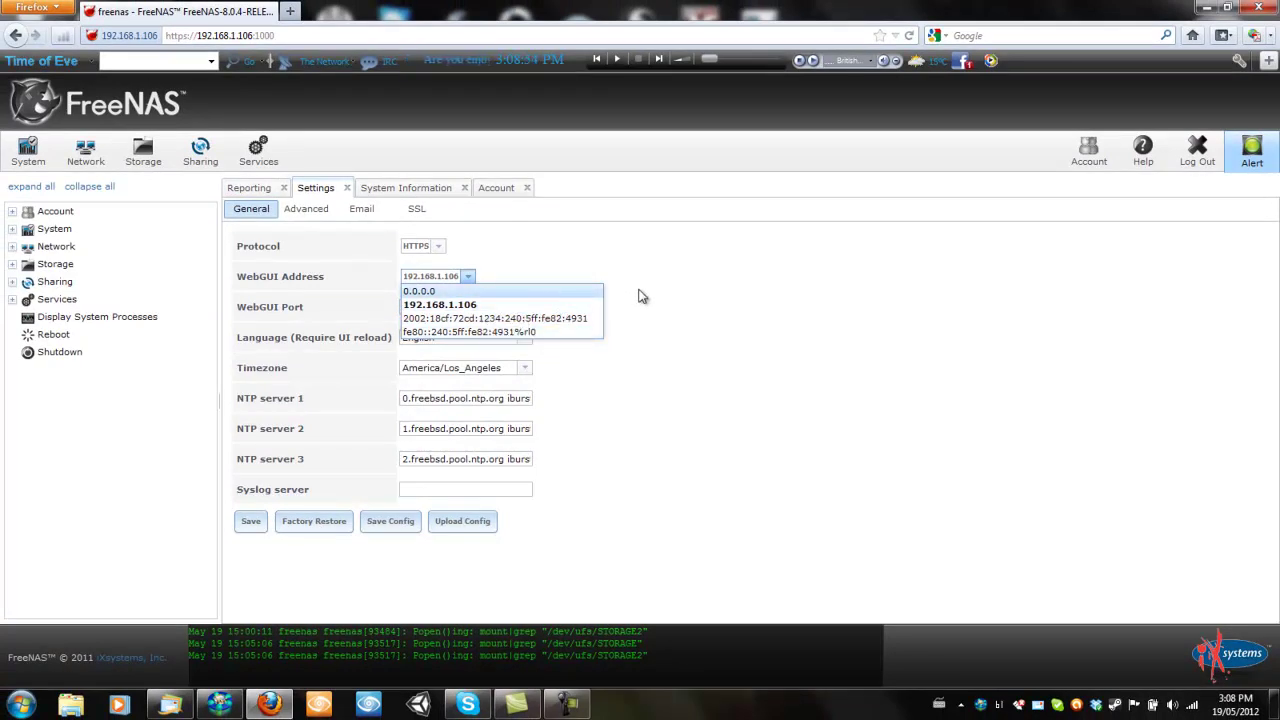
pyautogui.click(703, 301)
pyautogui.click(422, 308)
pyautogui.click(452, 337)
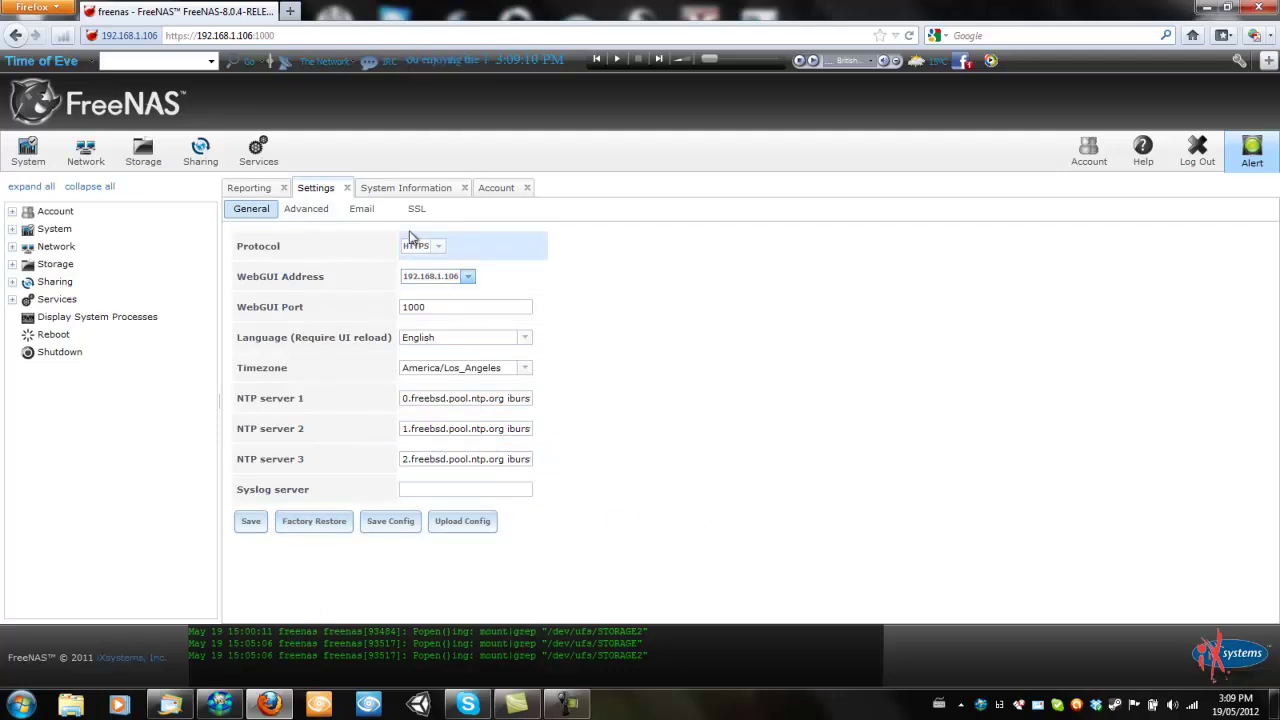
pyautogui.click(313, 219)
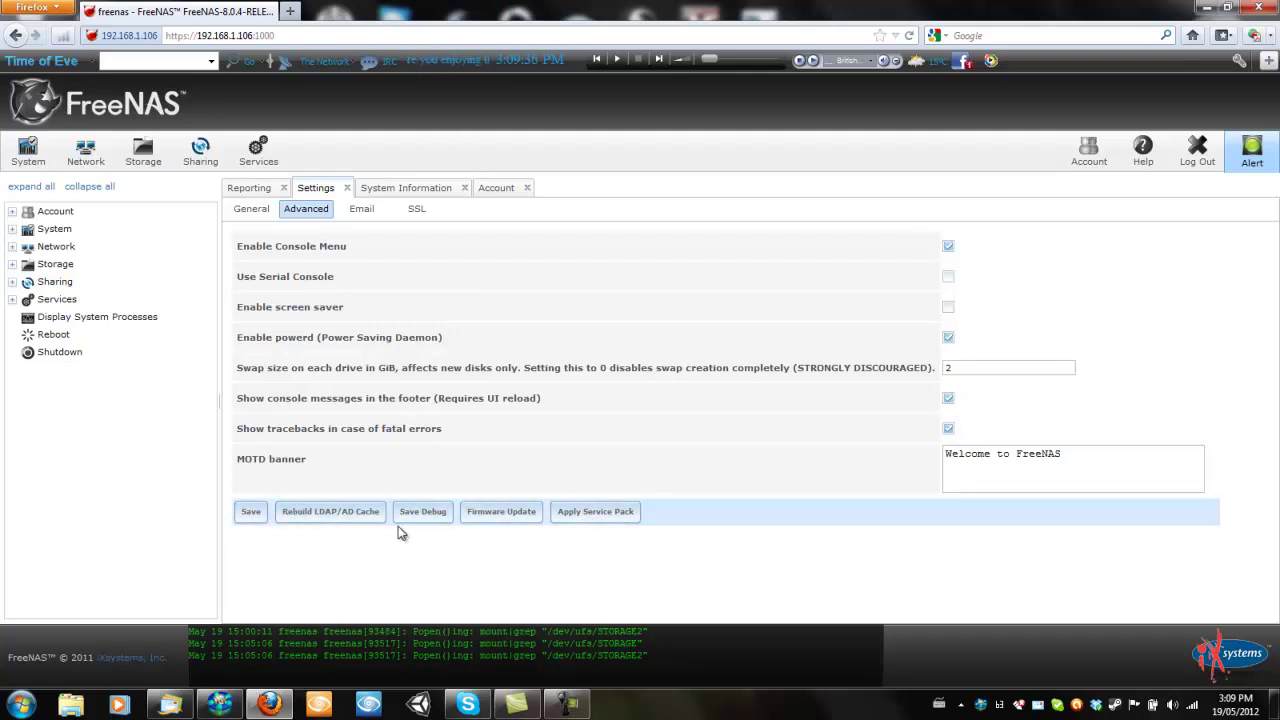
# Review the Email and SSL certificate settings, then return to System Information
pyautogui.click(362, 212)
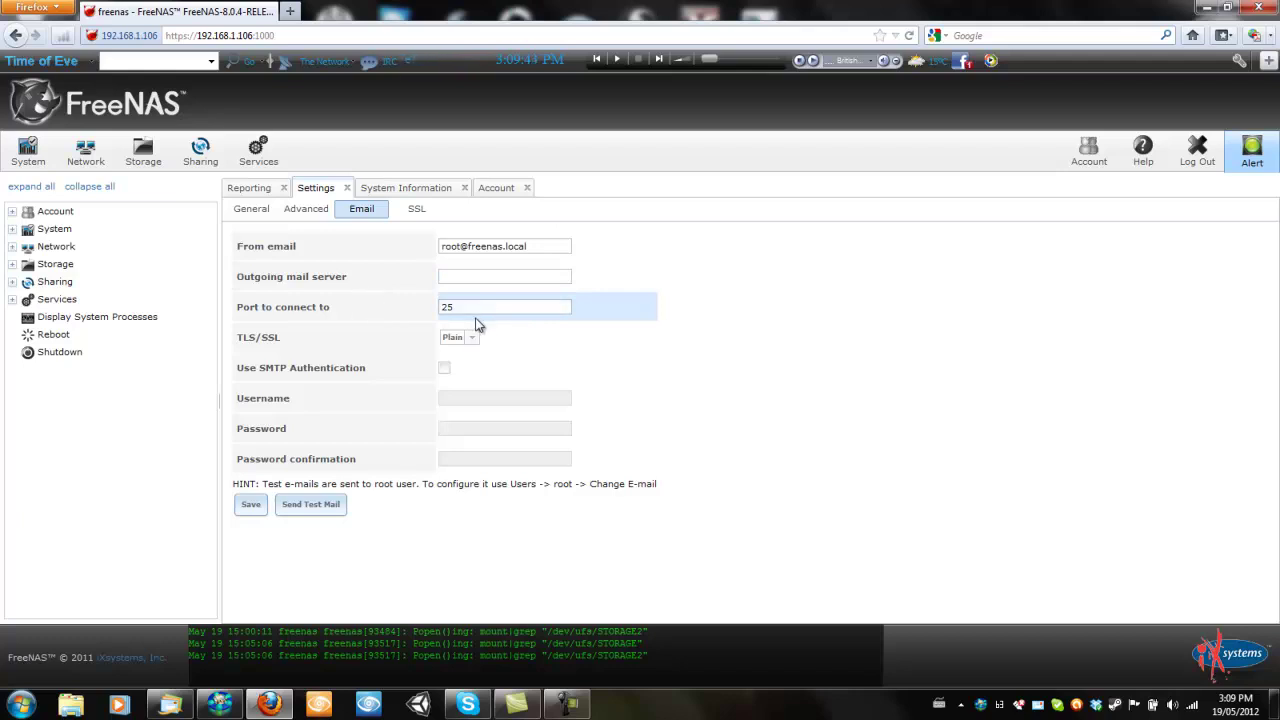
pyautogui.click(416, 209)
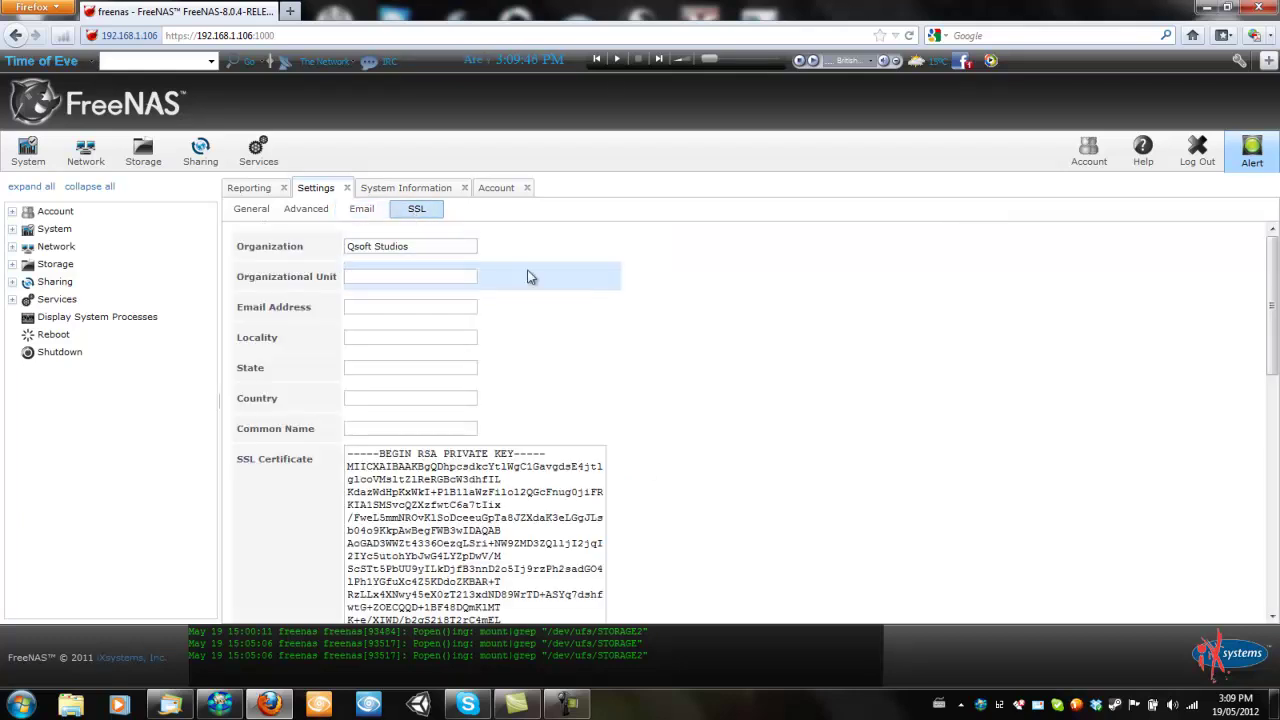
pyautogui.scroll(-10, 629, 286)
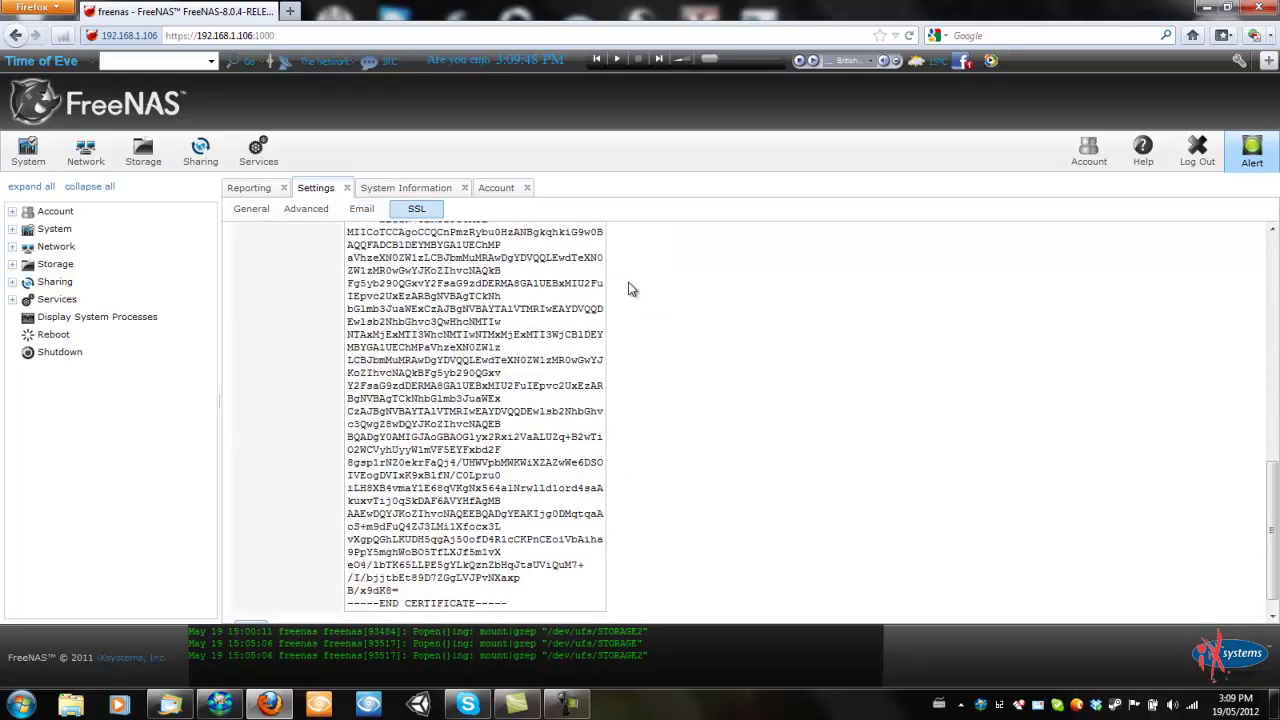
pyautogui.scroll(-2, 629, 289)
pyautogui.scroll(8, 633, 300)
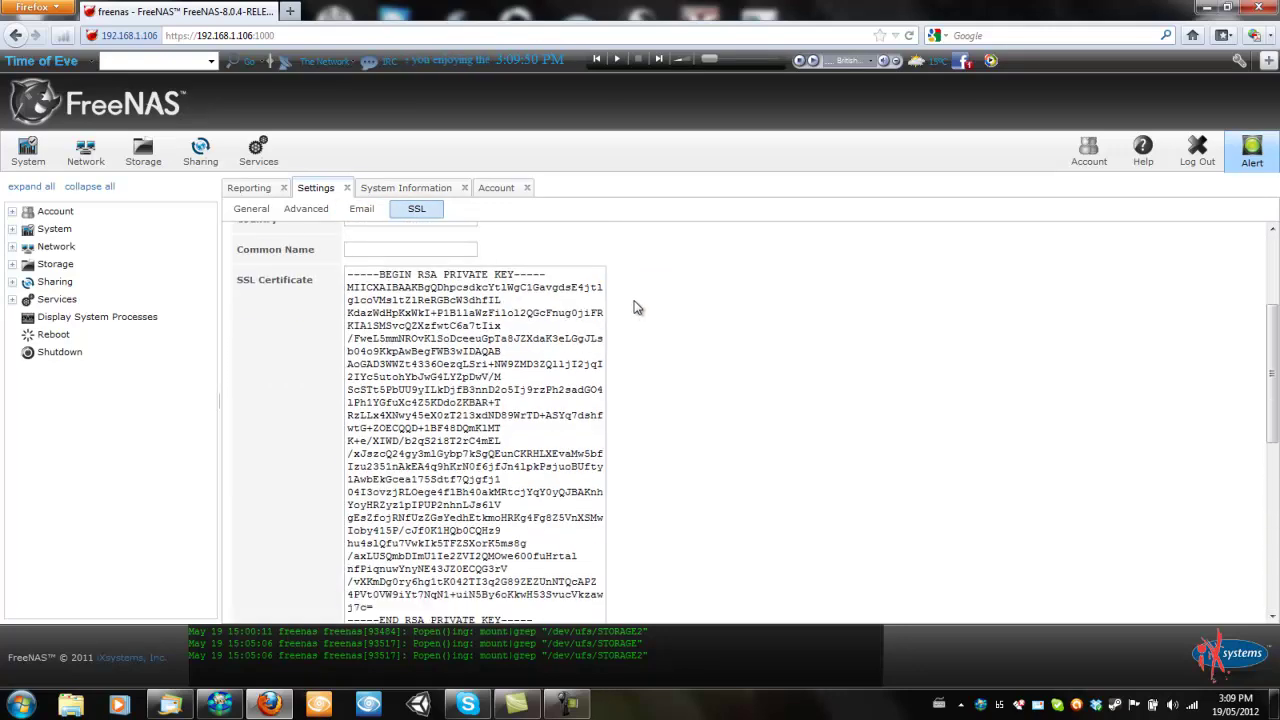
pyautogui.scroll(2, 638, 308)
pyautogui.click(427, 189)
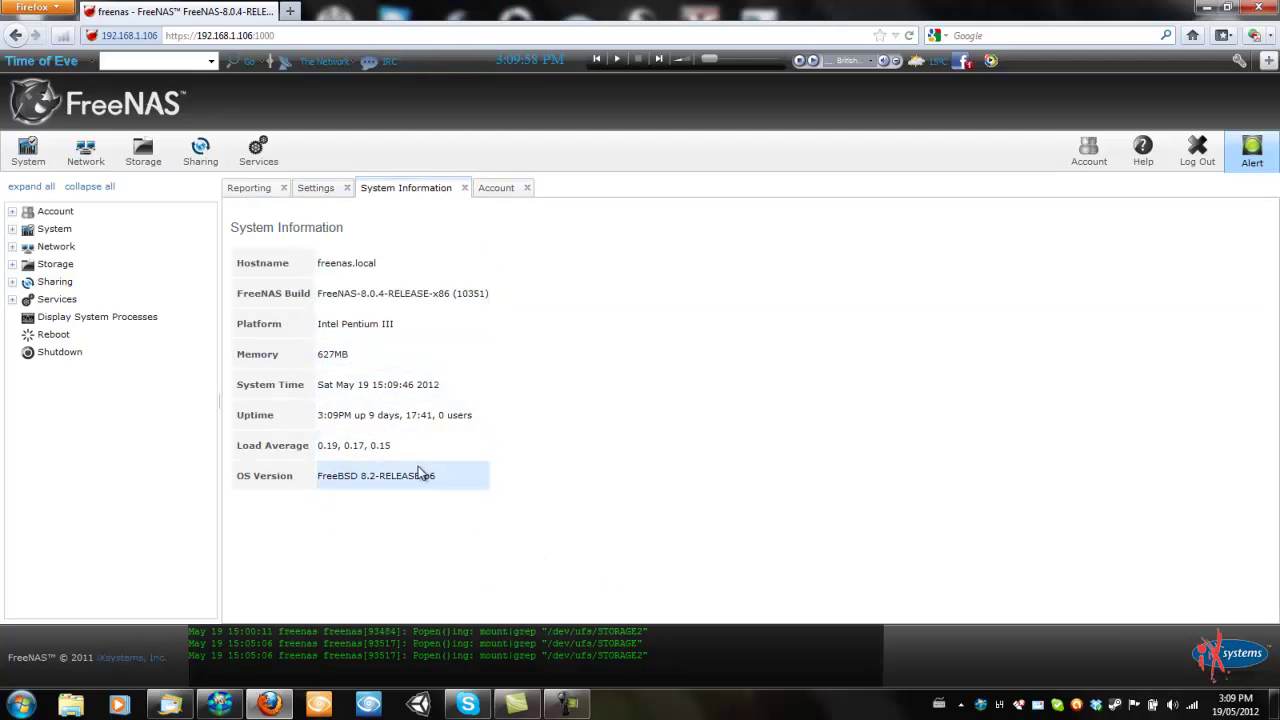
# Browse the Groups list, then the Users table with the custom user and built-in accounts
pyautogui.click(508, 190)
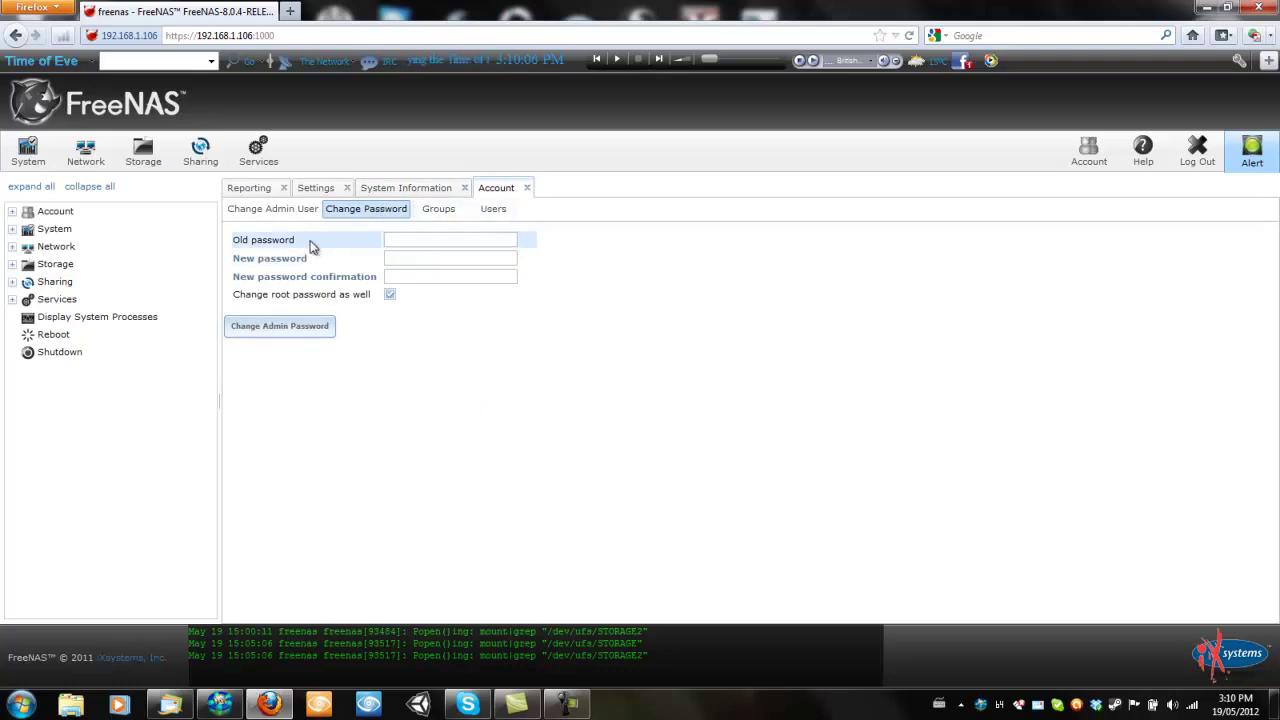
pyautogui.click(444, 209)
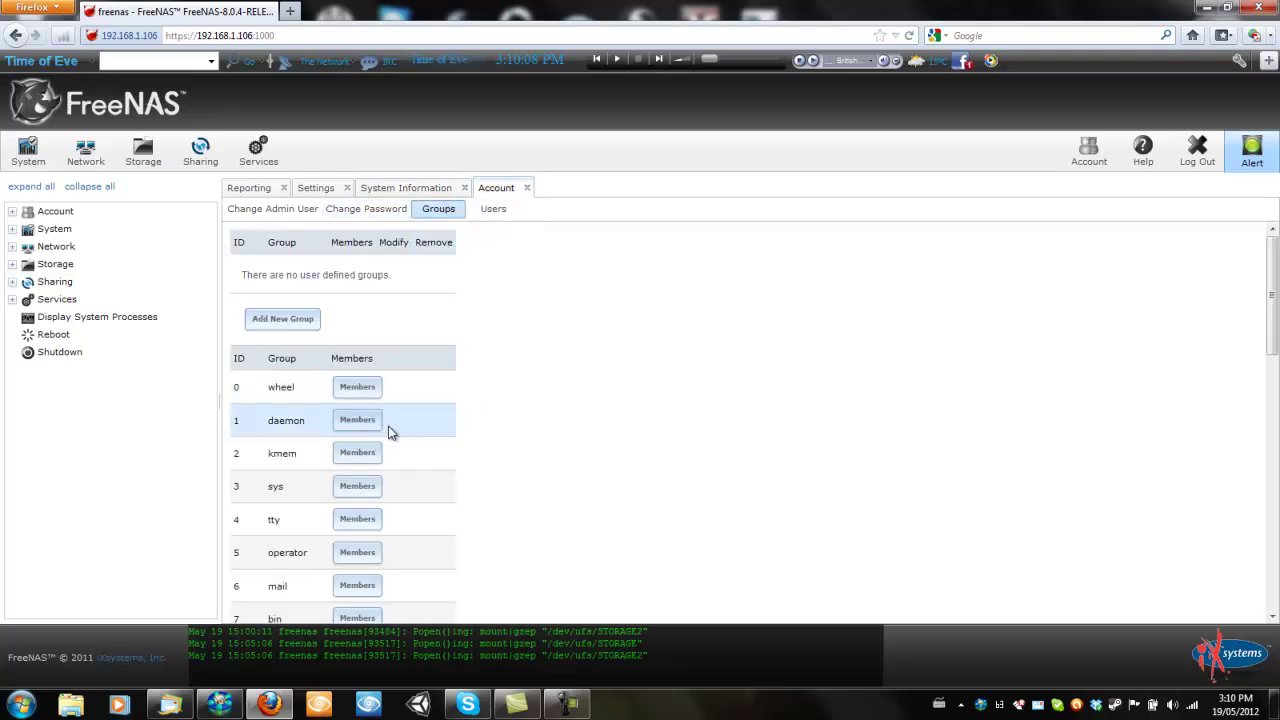
pyautogui.scroll(-3, 408, 420)
pyautogui.scroll(3, 410, 420)
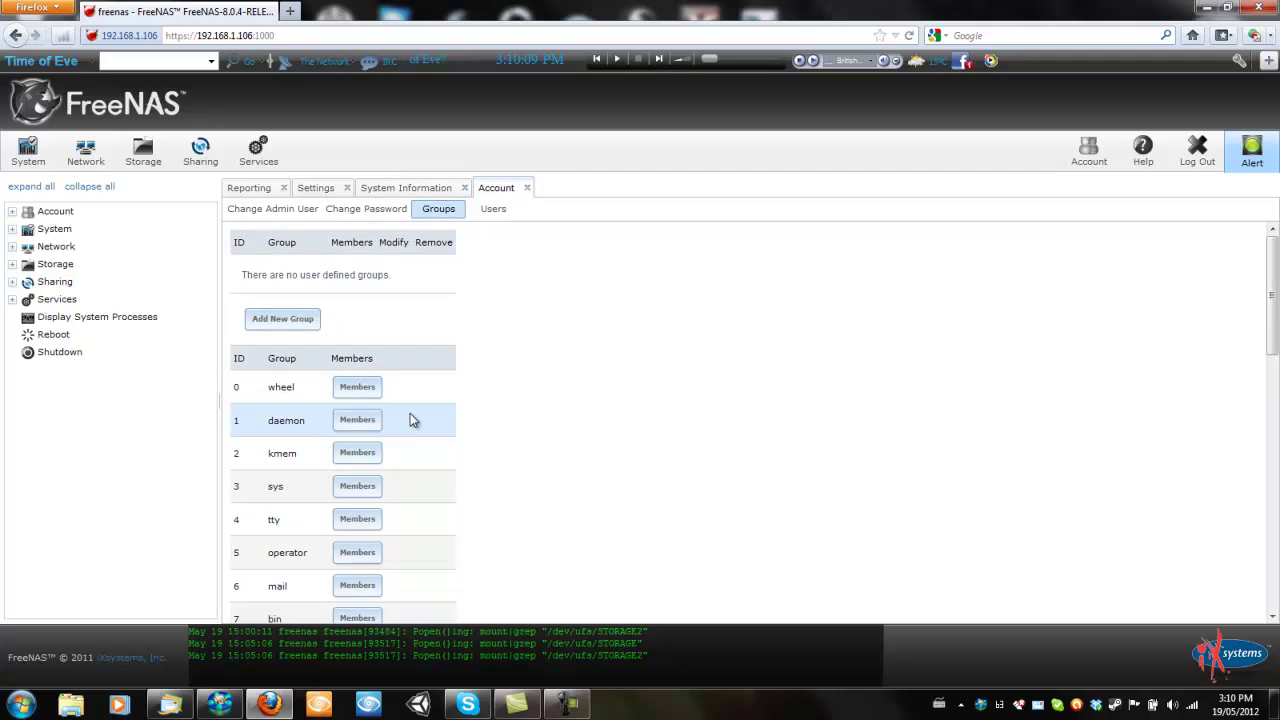
pyautogui.click(511, 210)
pyautogui.scroll(-8, 471, 306)
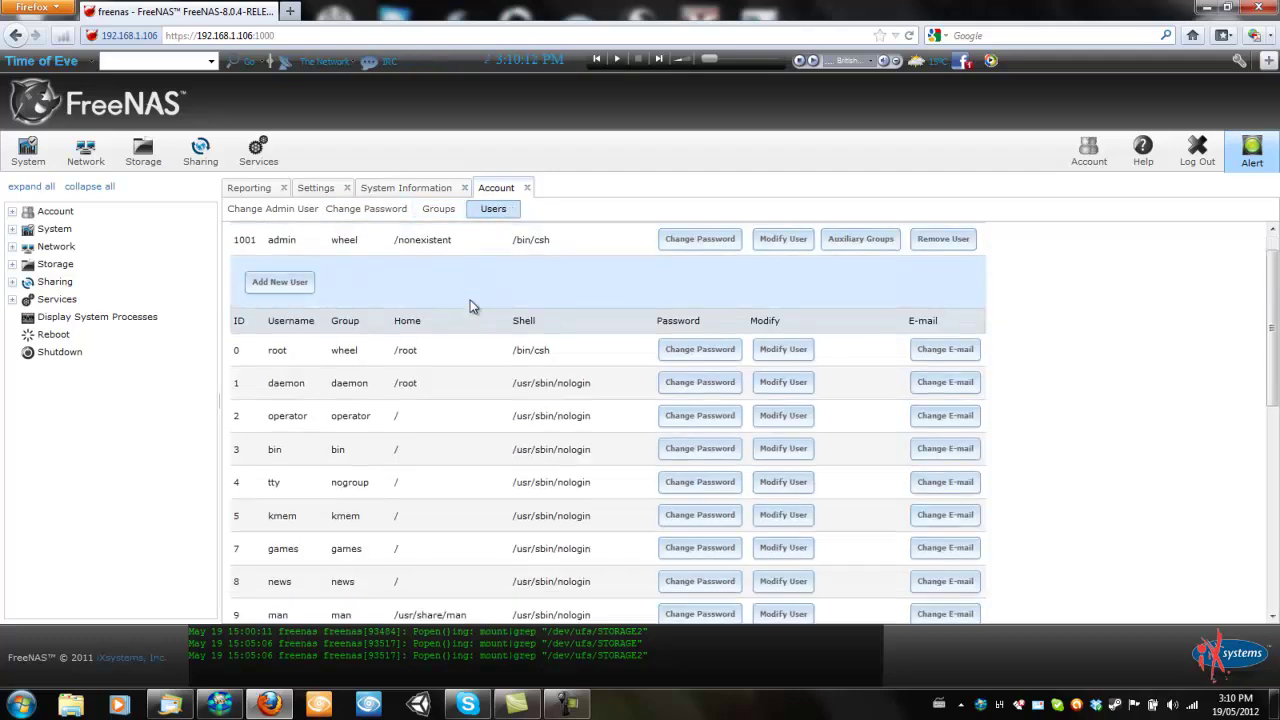
pyautogui.scroll(10, 471, 306)
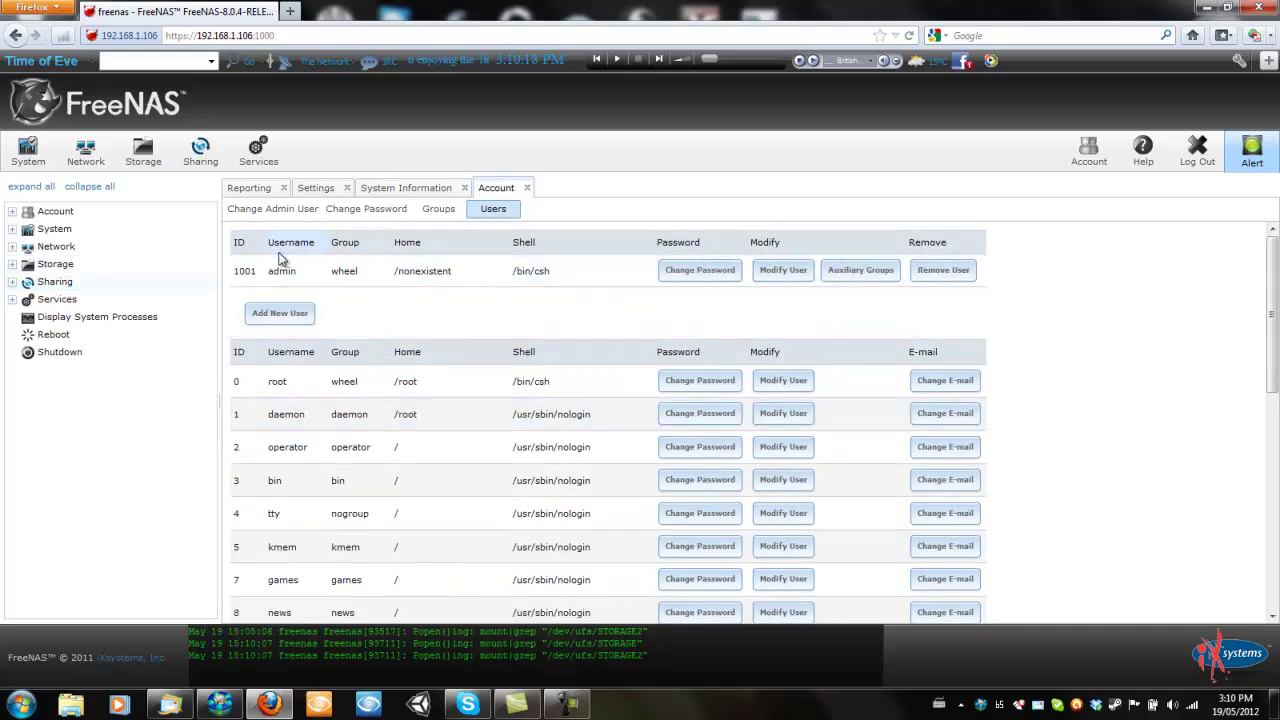
pyautogui.scroll(-5, 400, 369)
pyautogui.scroll(6, 430, 366)
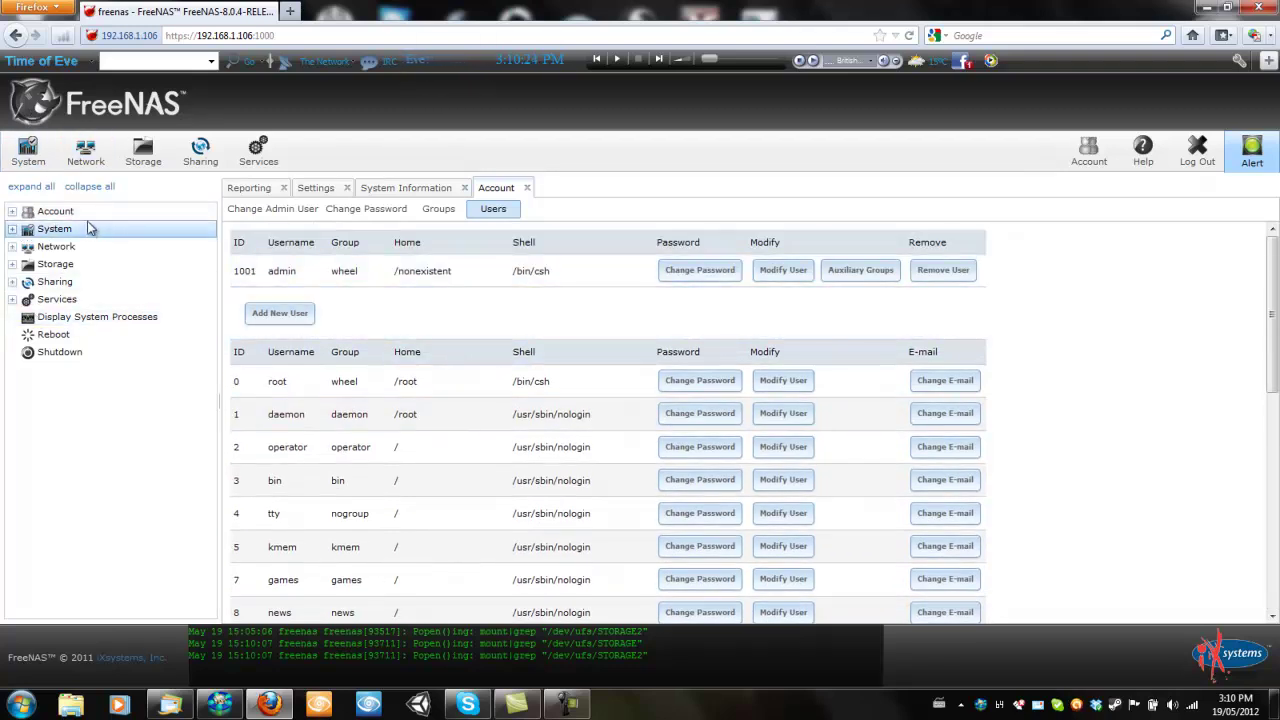
# Expand Account and System in the tree and open the hourly Reporting graphs
pyautogui.click(13, 212)
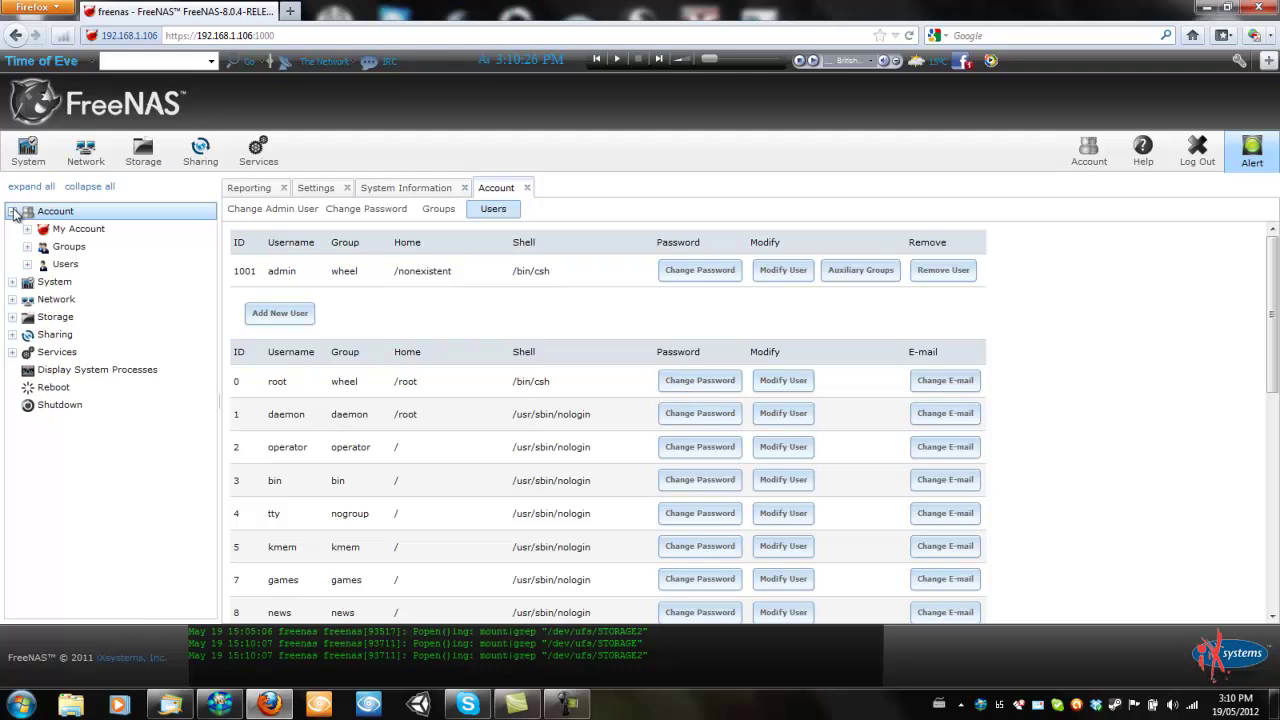
pyautogui.click(27, 229)
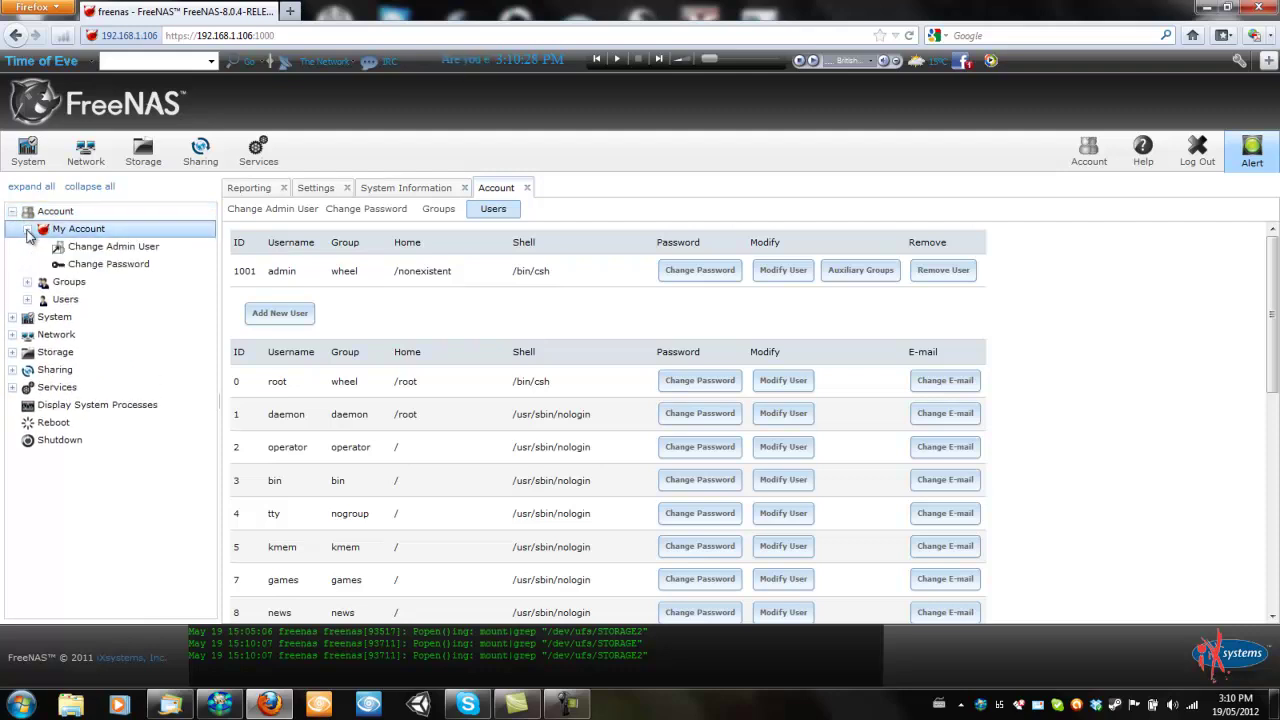
pyautogui.click(27, 229)
pyautogui.click(27, 246)
pyautogui.click(27, 246)
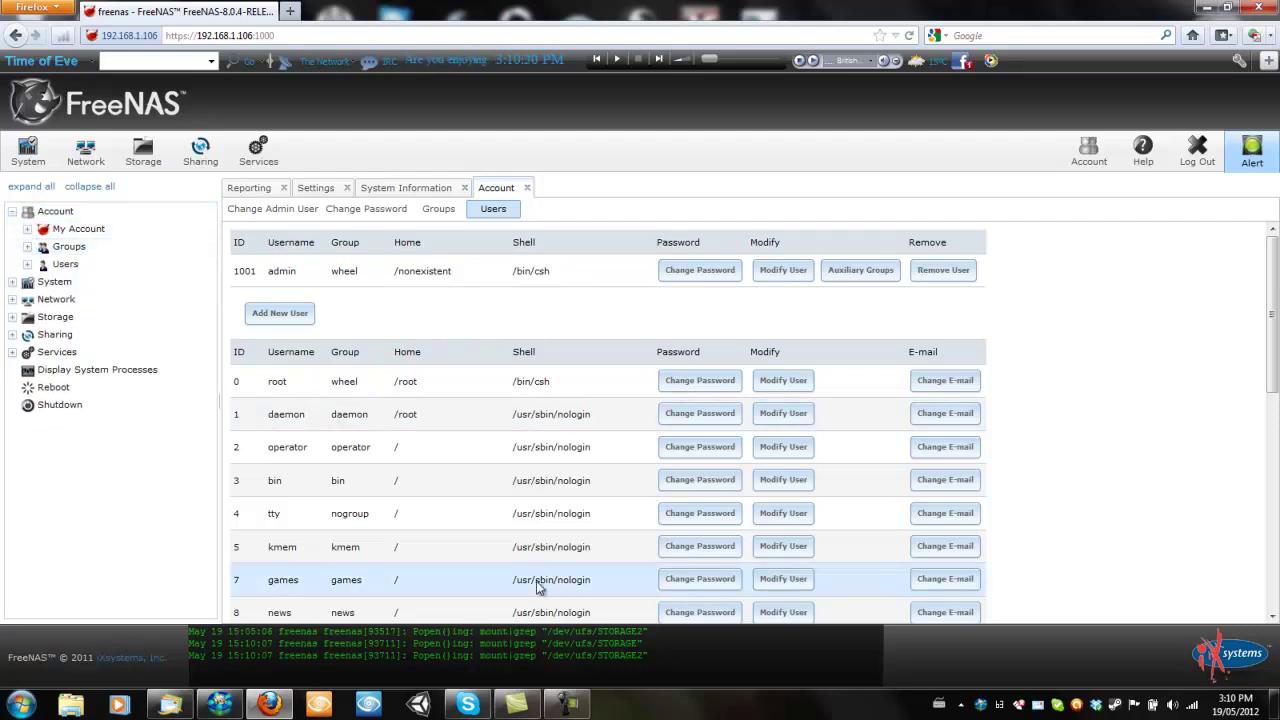
pyautogui.click(11, 282)
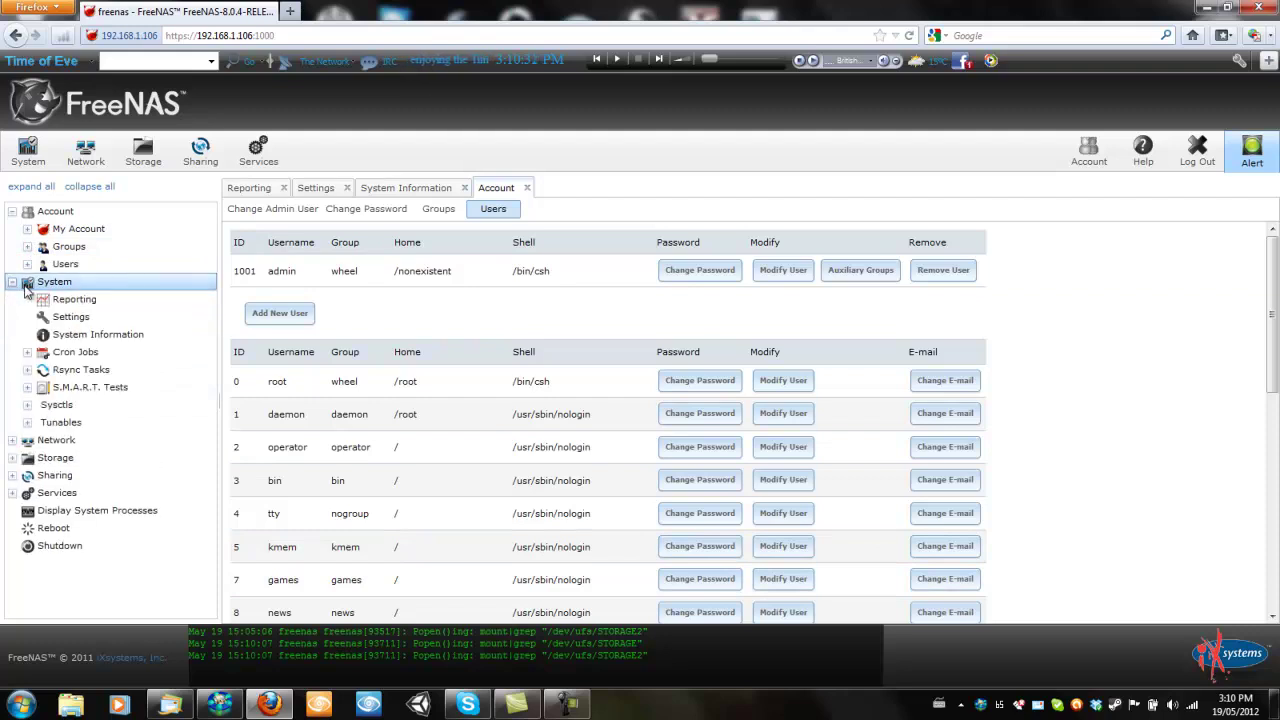
pyautogui.click(78, 302)
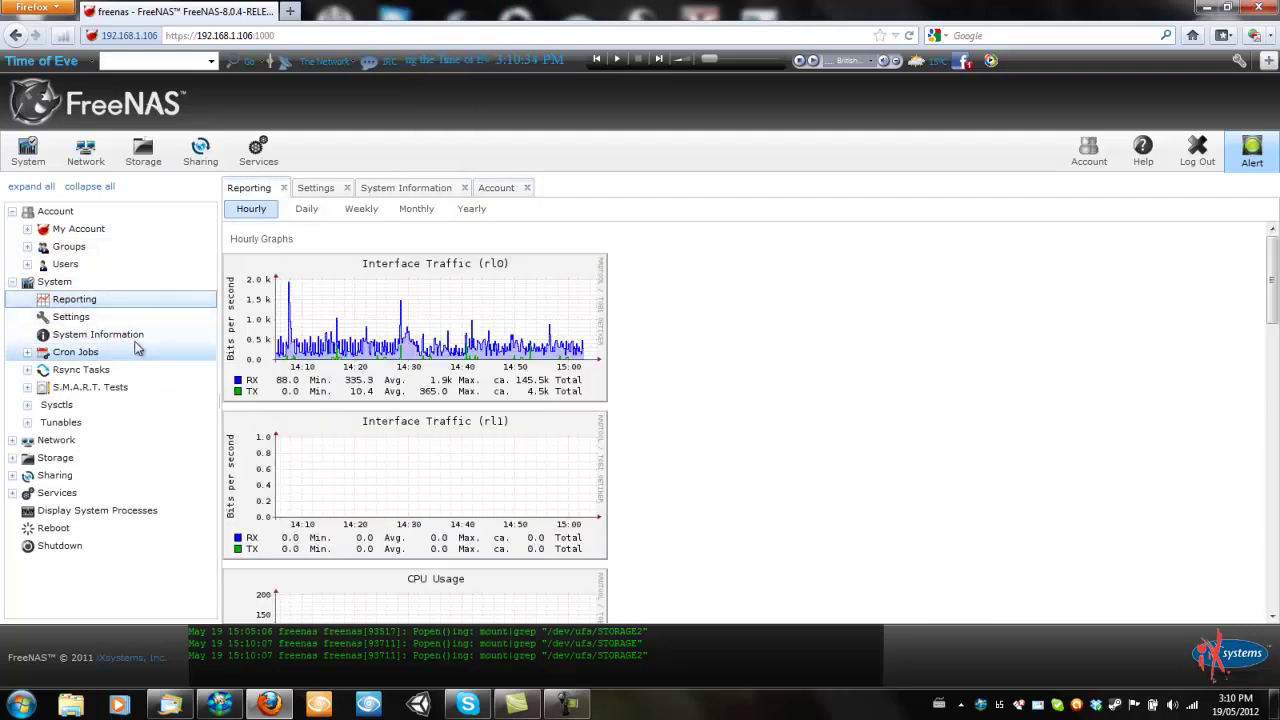
# Open a new Rsync Task form and cancel it without adding a task
pyautogui.click(28, 353)
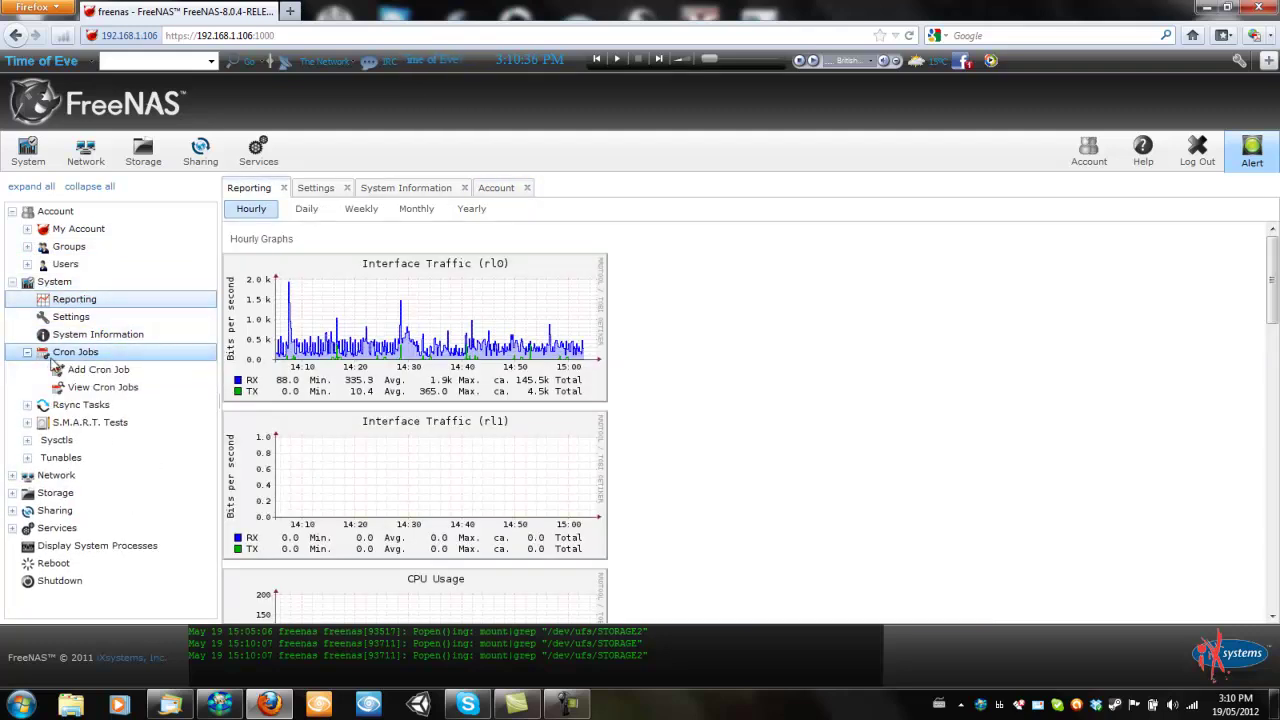
pyautogui.click(88, 355)
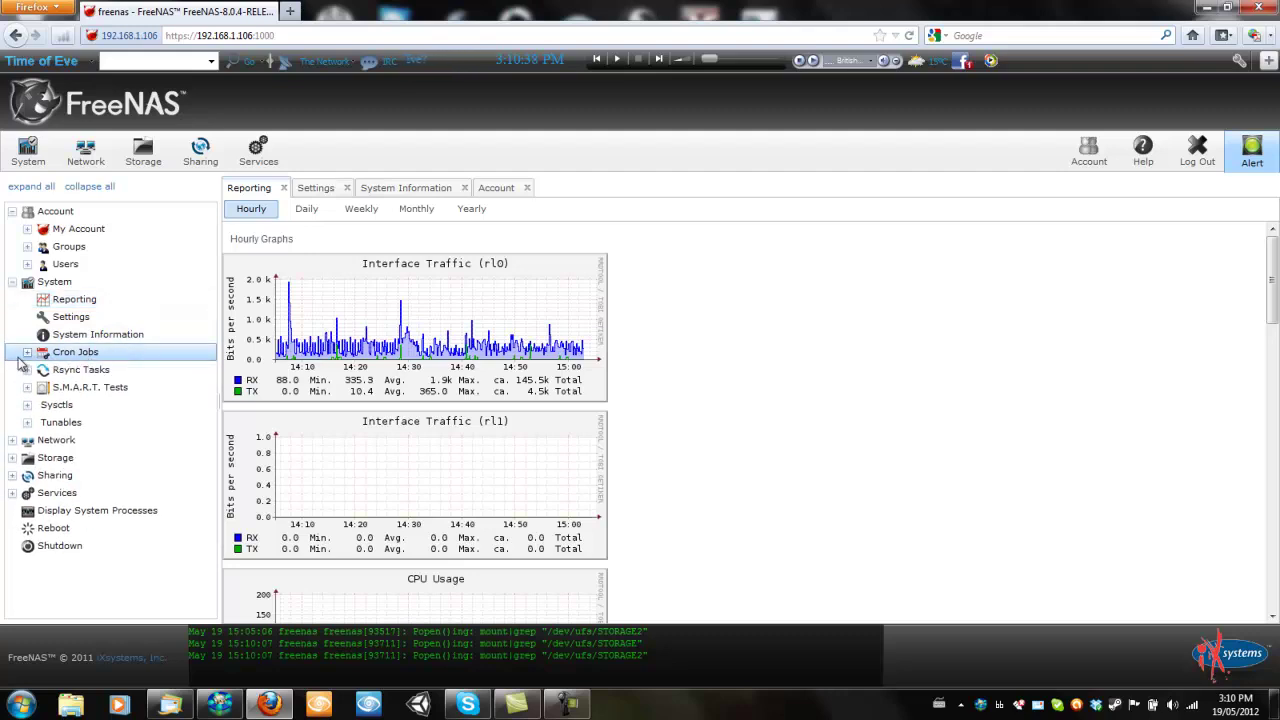
pyautogui.click(84, 369)
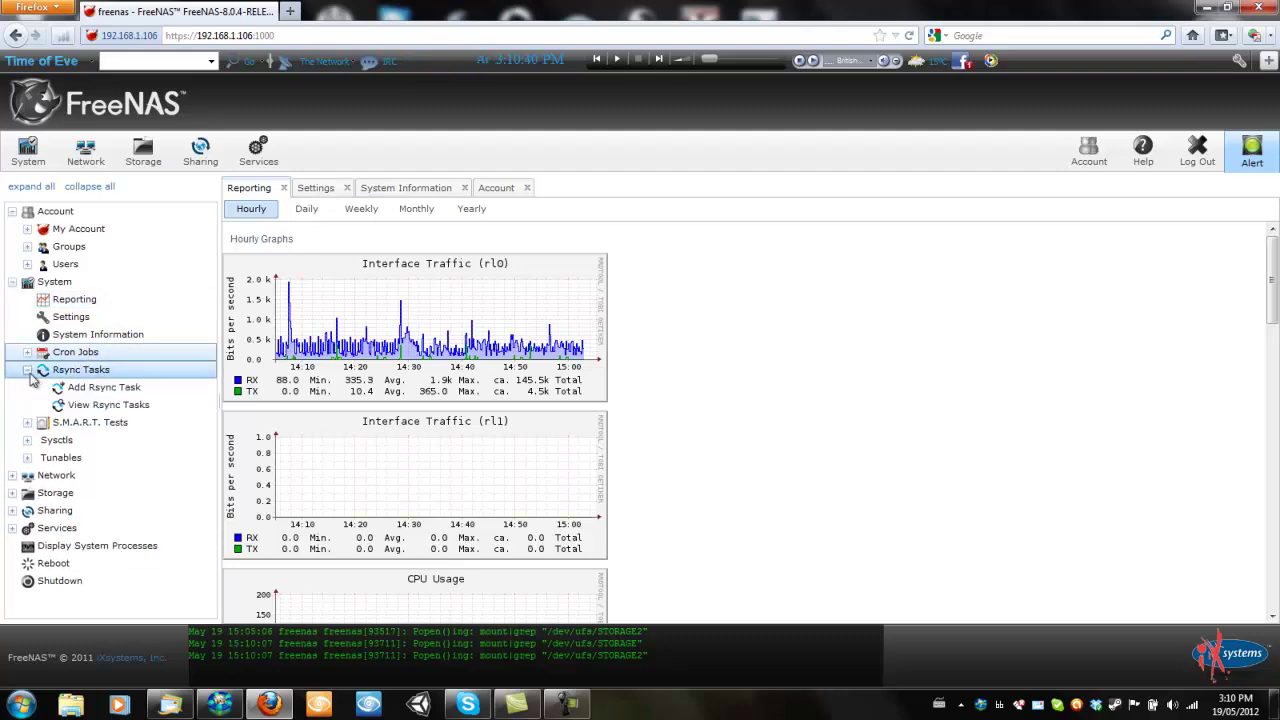
pyautogui.click(88, 391)
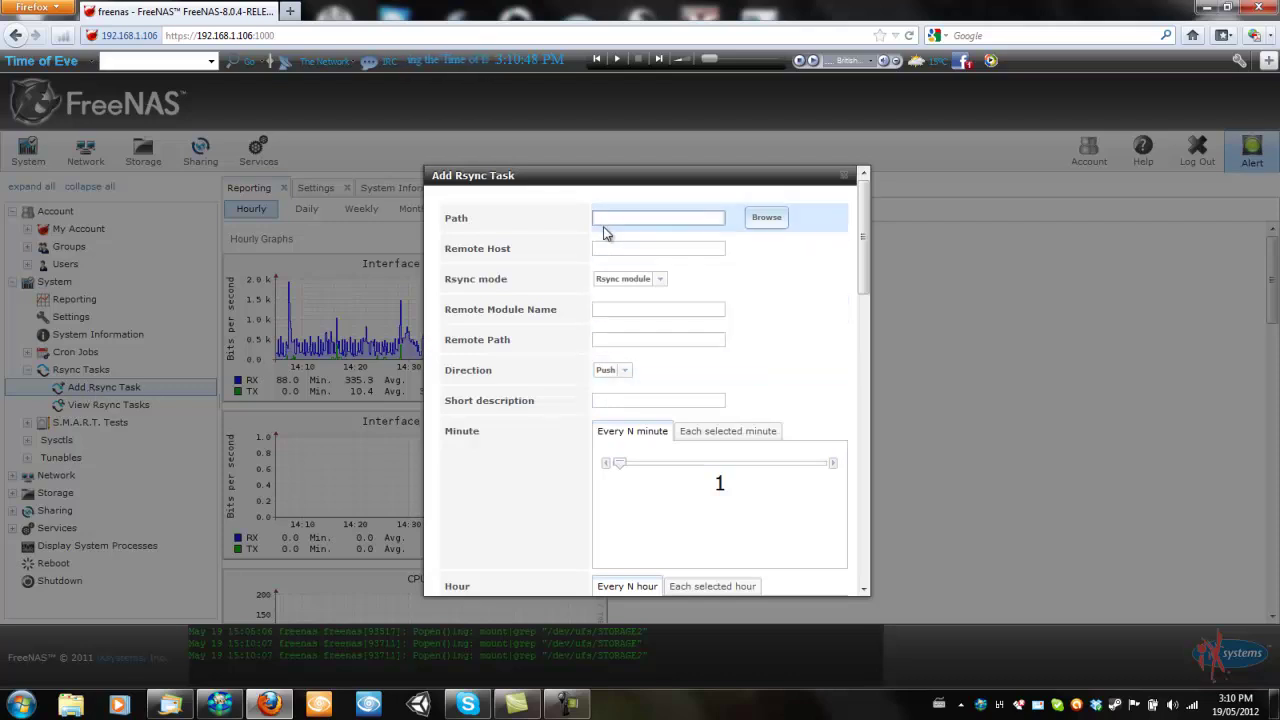
pyautogui.moveTo(863, 250); pyautogui.dragTo(853, 578)
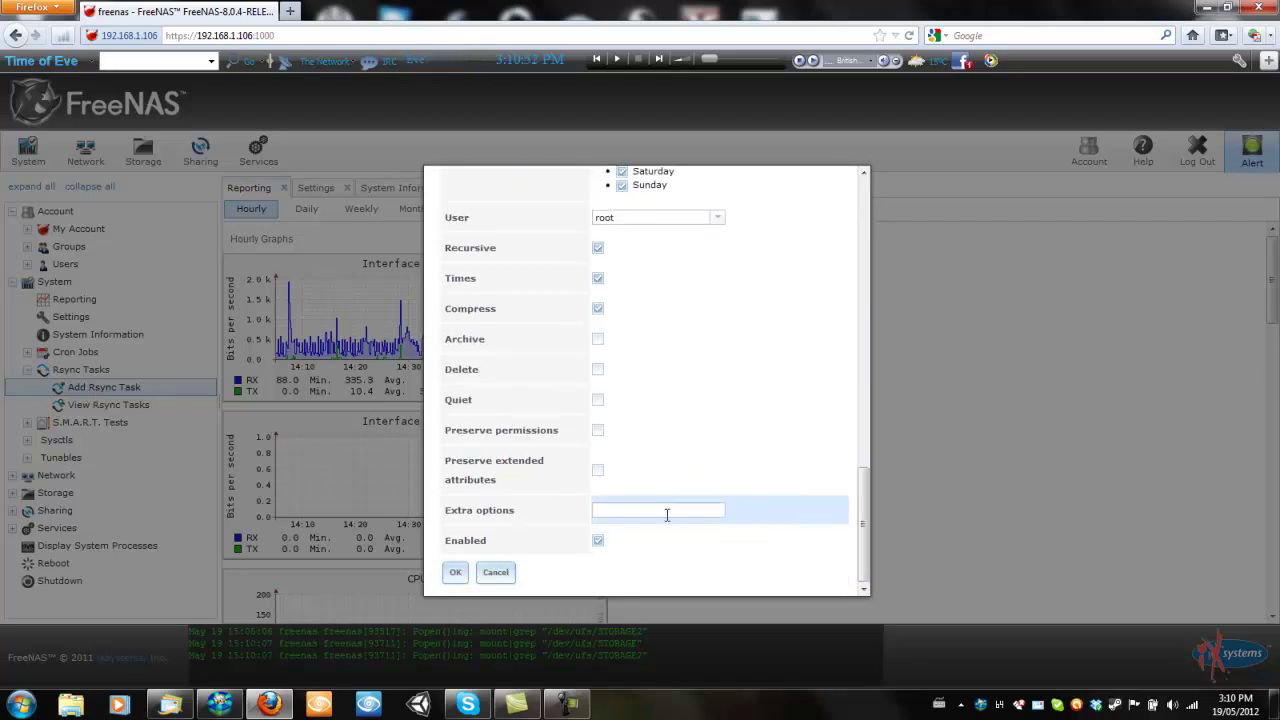
pyautogui.click(495, 572)
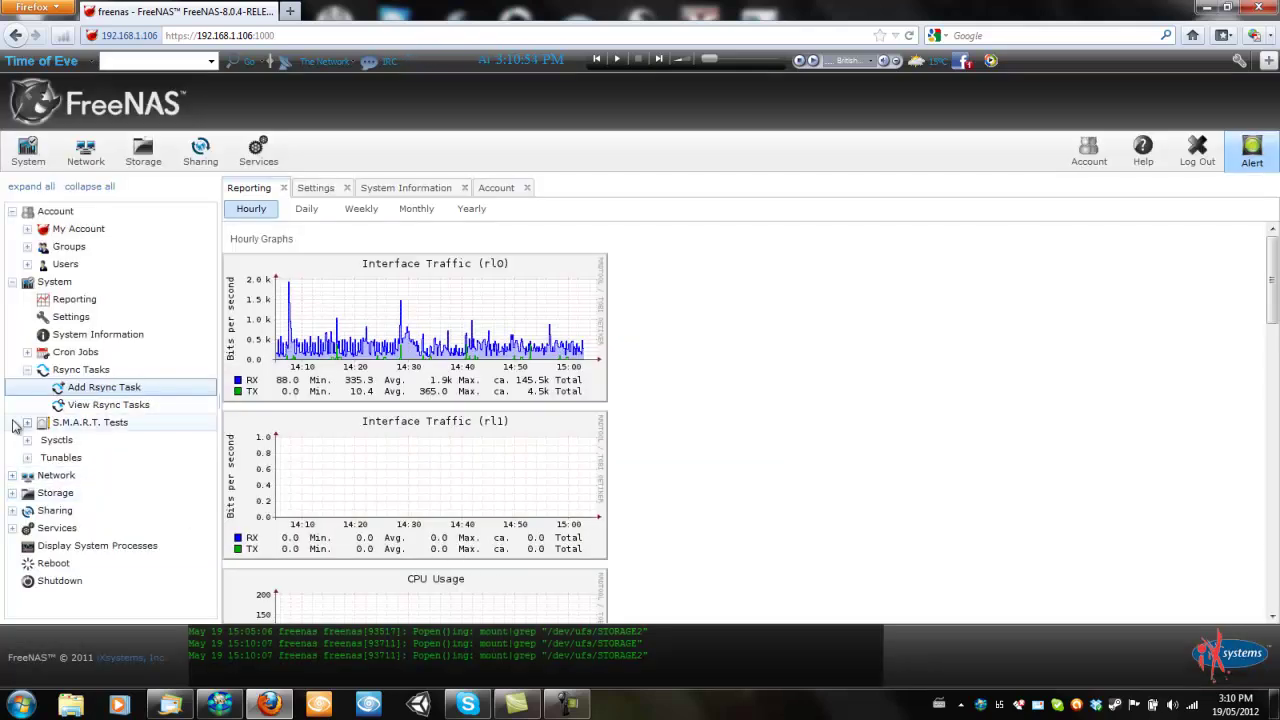
# Expand and collapse the S.M.A.R.T. Tests, Sysctls and Tunables nodes, then collapse System
pyautogui.click(62, 424)
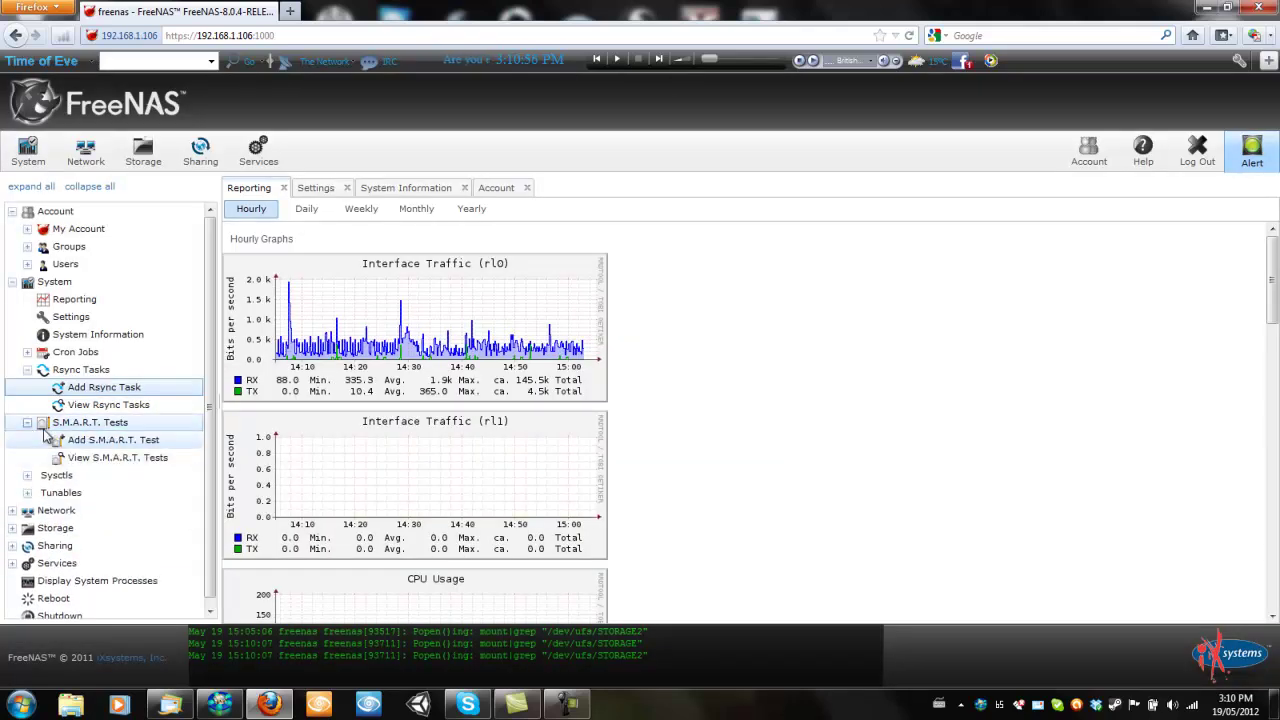
pyautogui.click(27, 422)
pyautogui.click(27, 370)
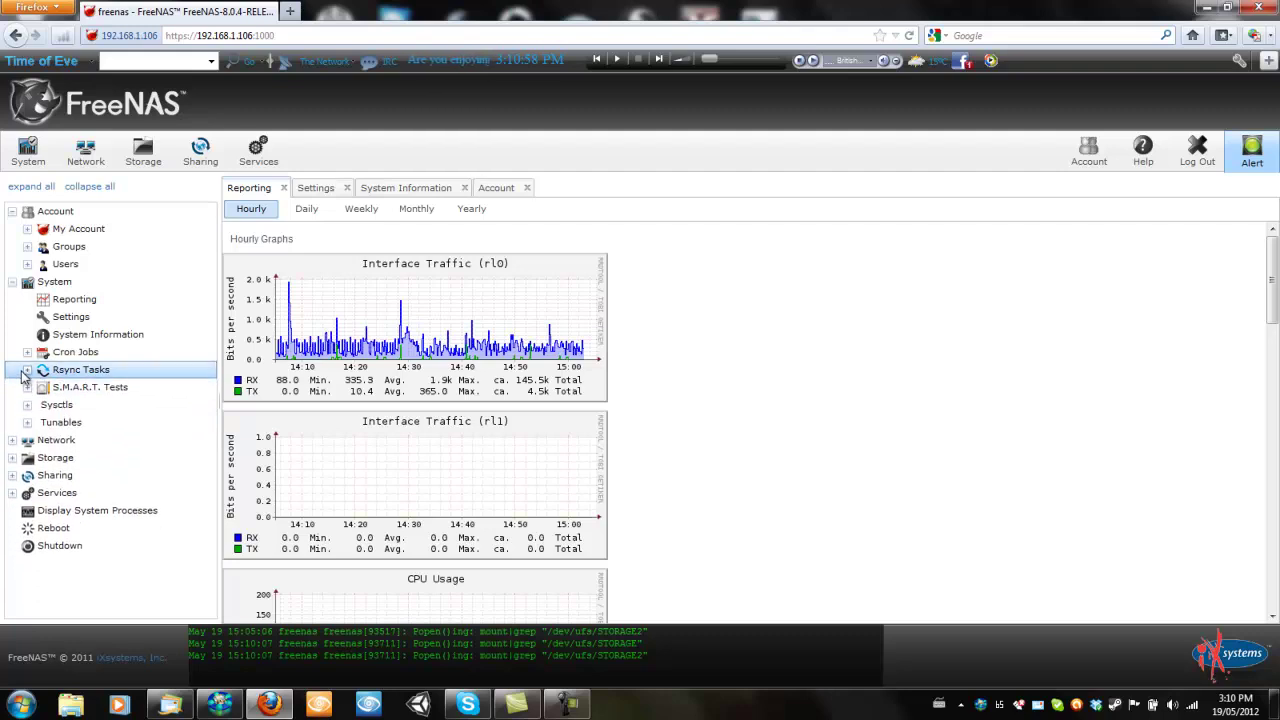
pyautogui.click(26, 405)
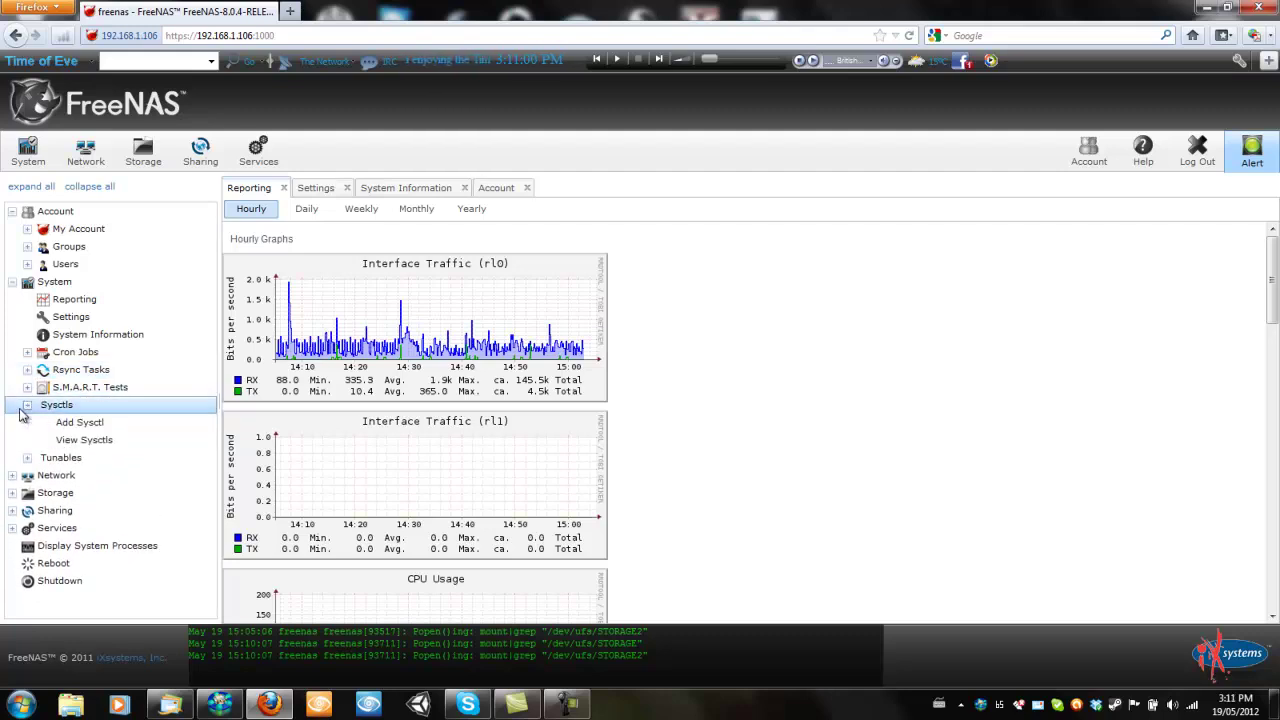
pyautogui.click(27, 405)
pyautogui.click(27, 422)
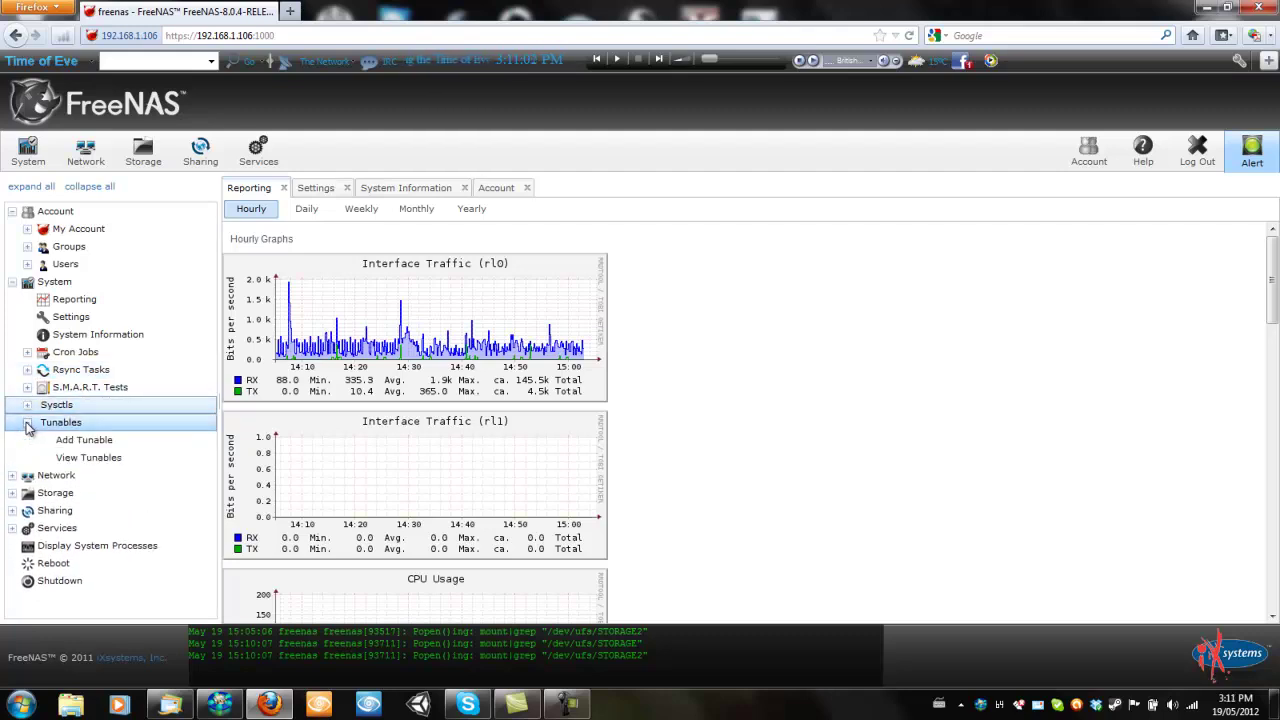
pyautogui.click(27, 422)
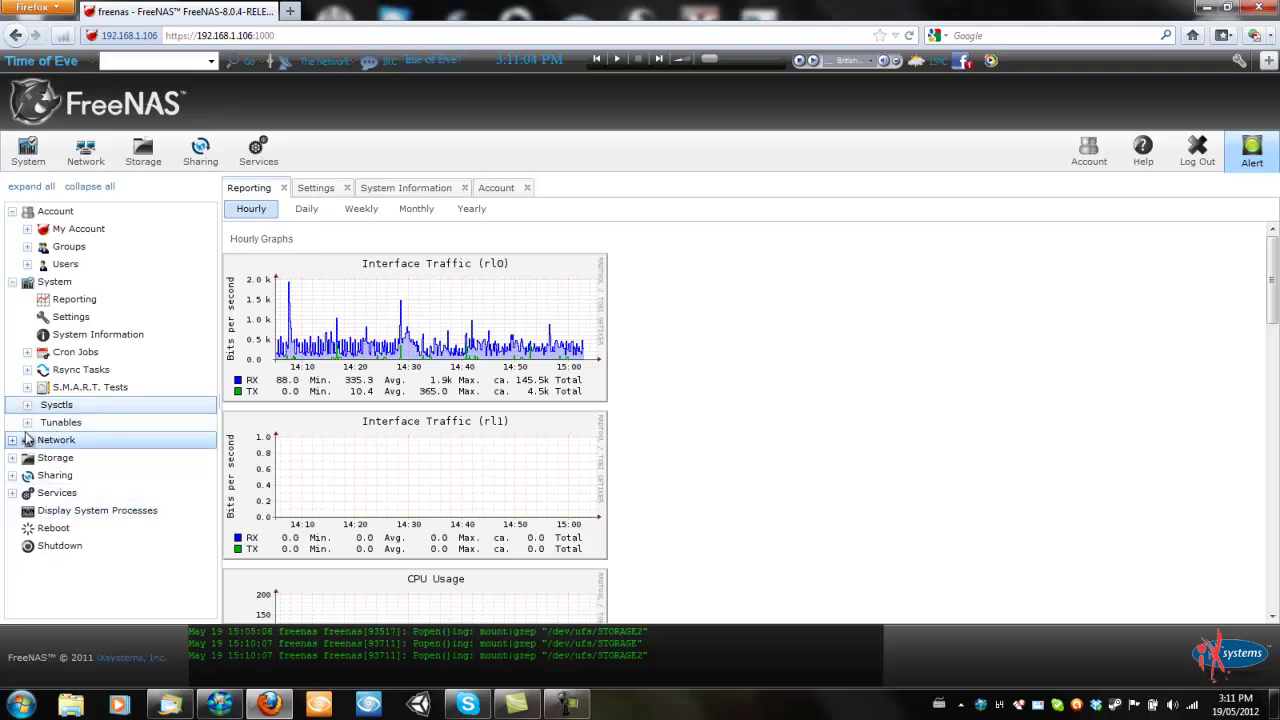
pyautogui.click(13, 283)
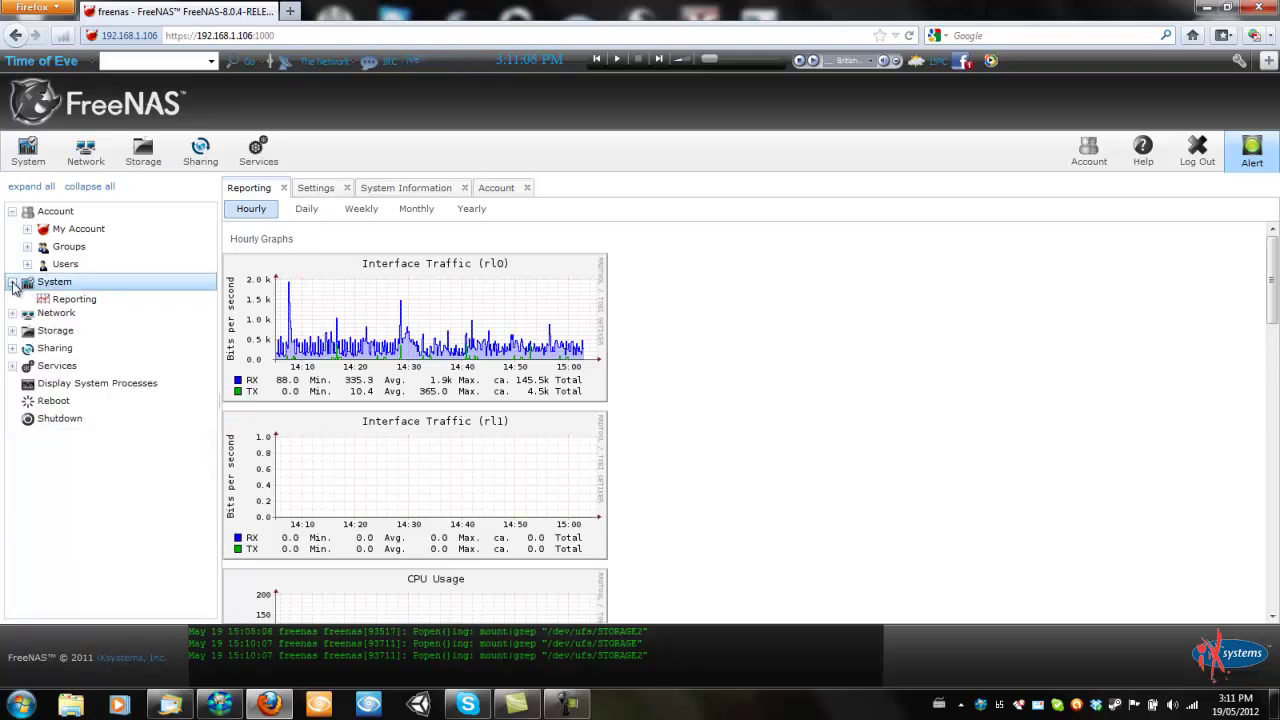
# Open Network Global Configuration, then the Interfaces and Link Aggregation pages
pyautogui.click(11, 300)
pyautogui.click(74, 320)
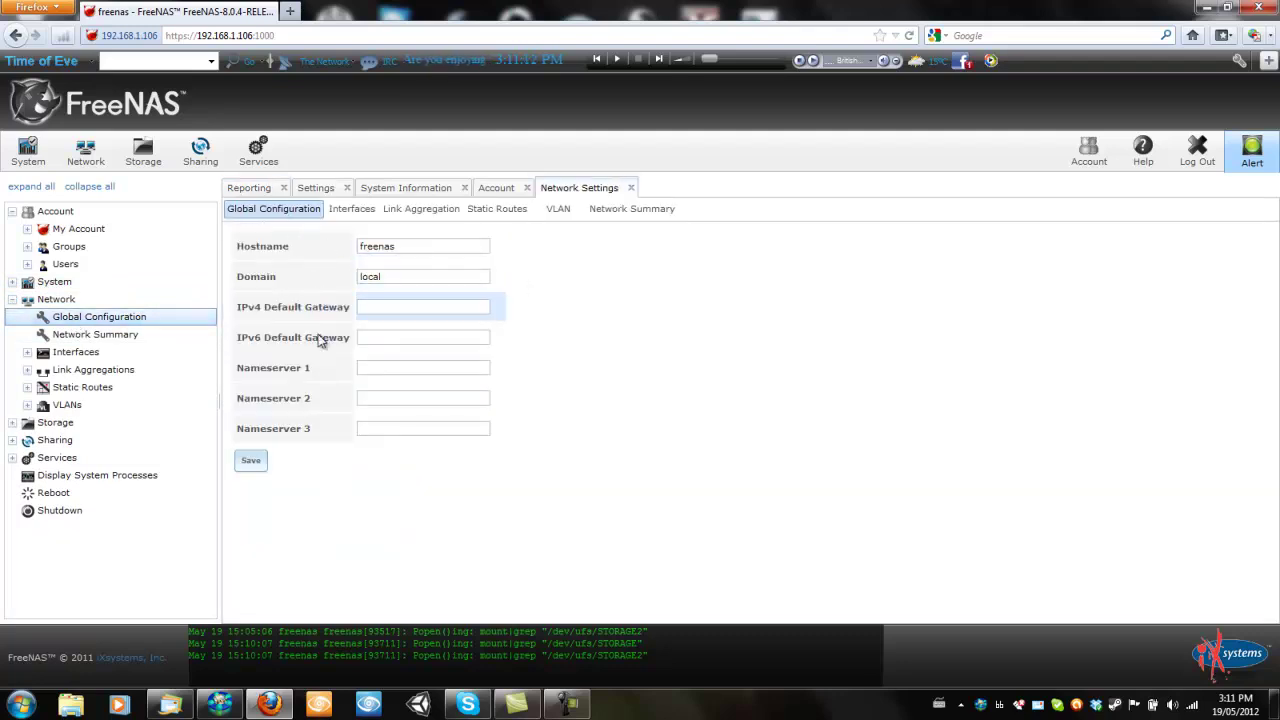
pyautogui.click(341, 214)
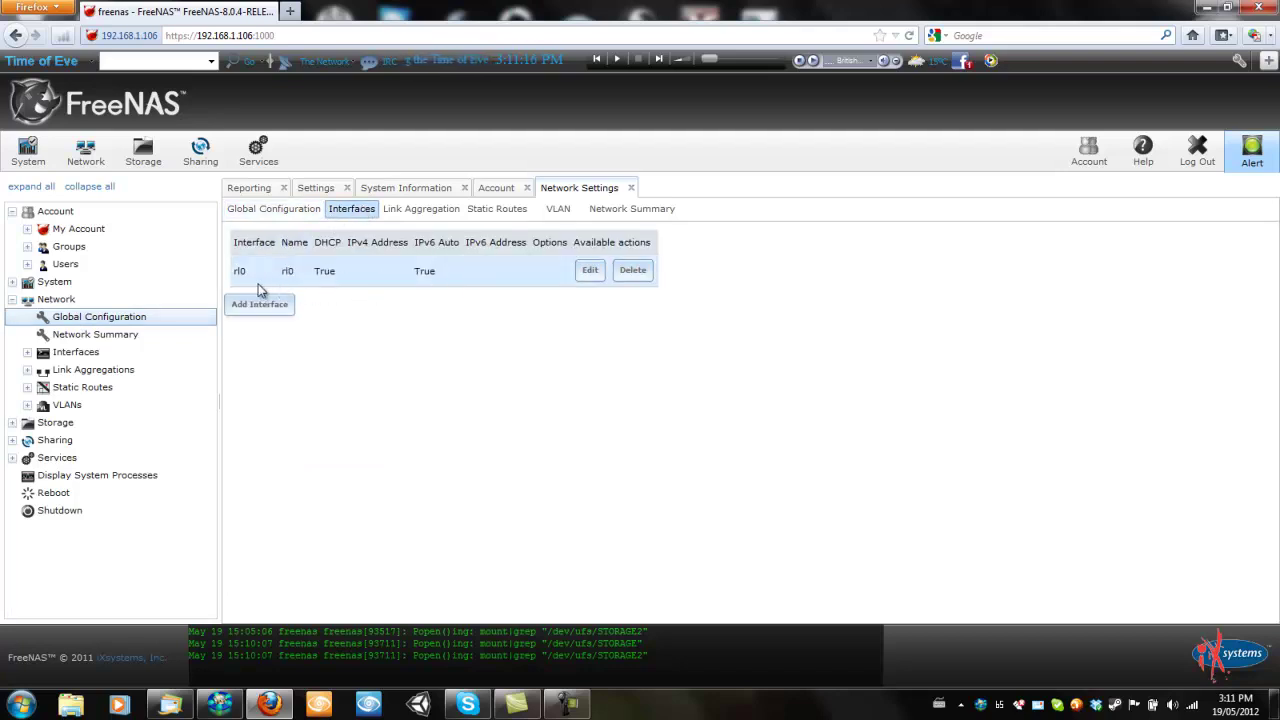
pyautogui.click(27, 352)
pyautogui.click(27, 352)
pyautogui.click(27, 370)
pyautogui.click(27, 370)
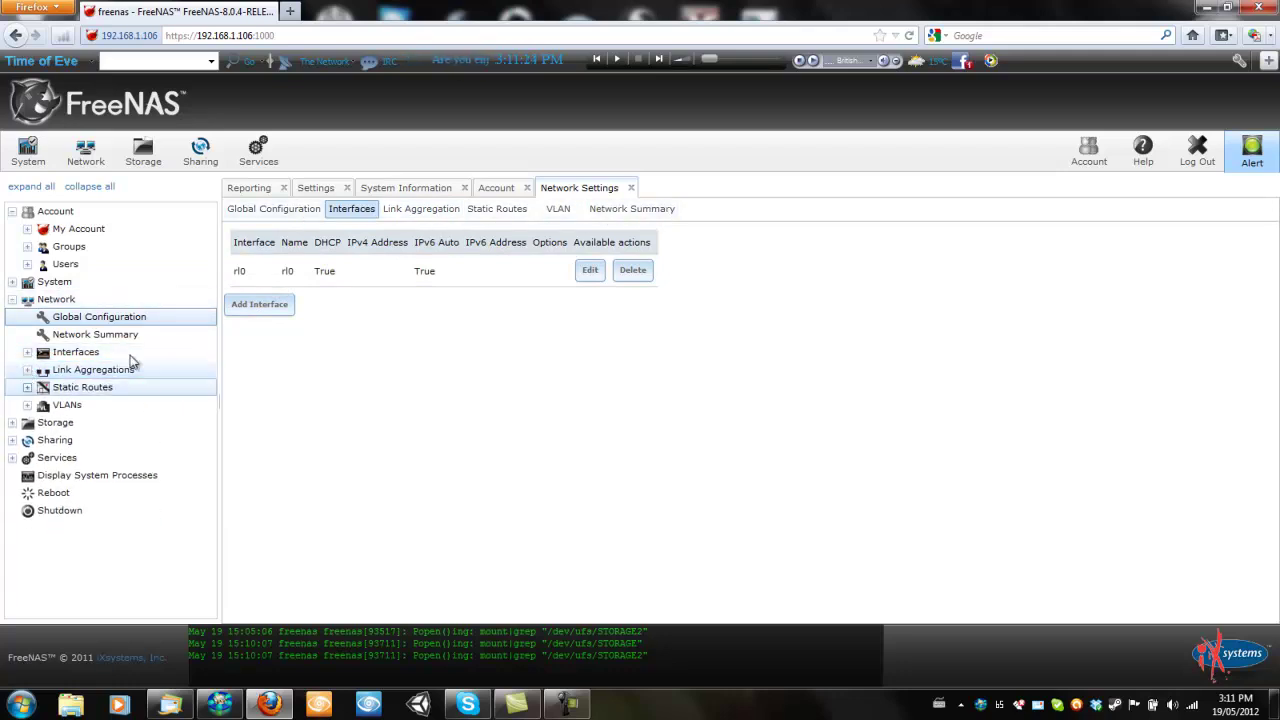
pyautogui.click(436, 214)
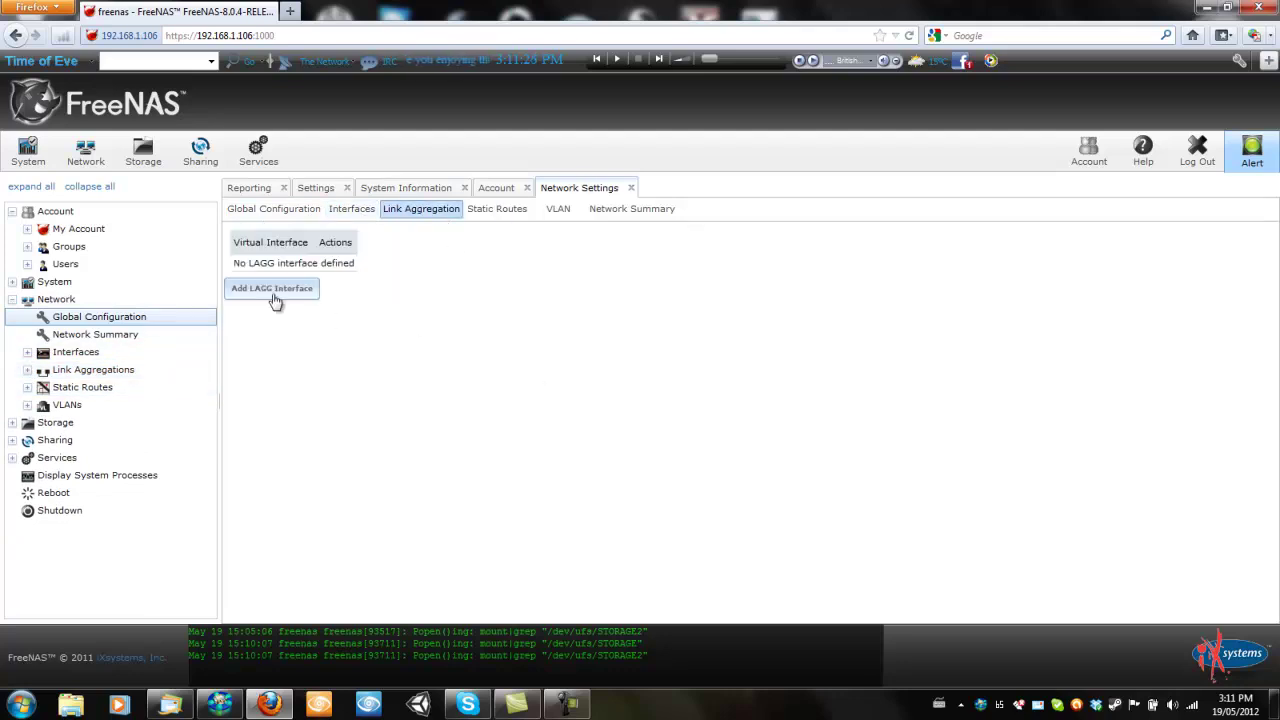
# Abandon a new LAGG interface form, then view the empty Static Routes list
pyautogui.click(277, 296)
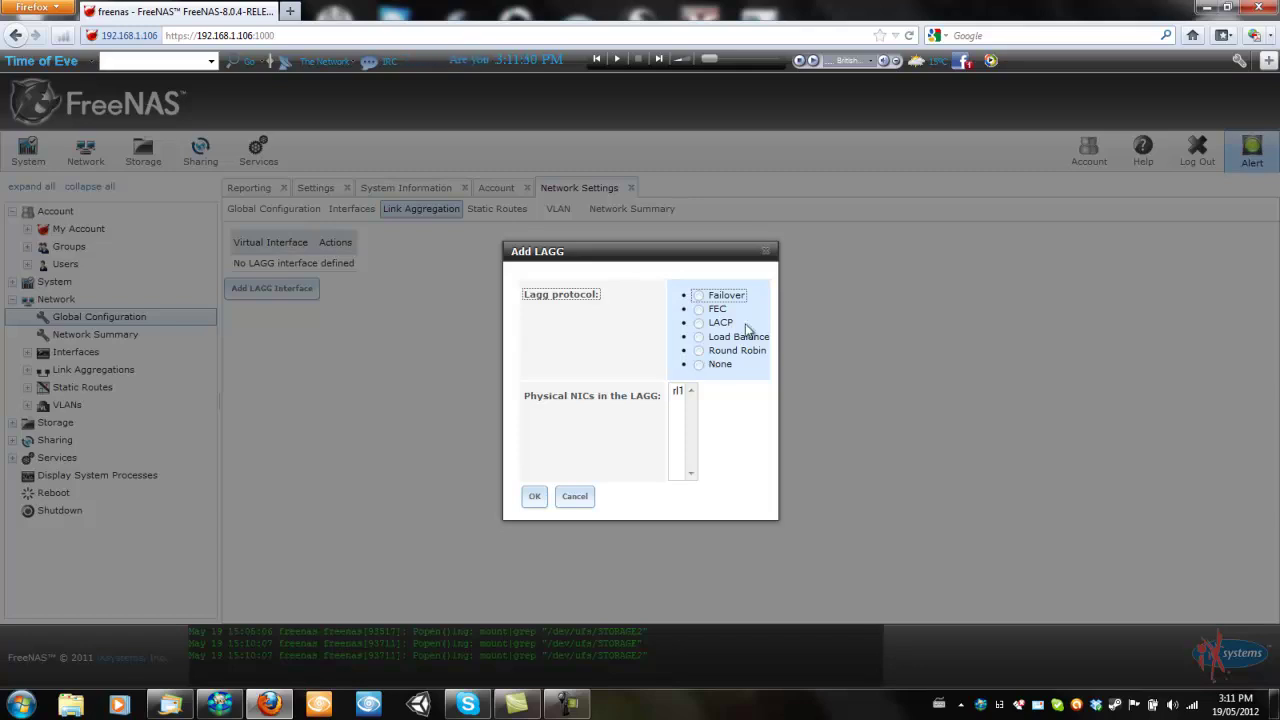
pyautogui.click(767, 251)
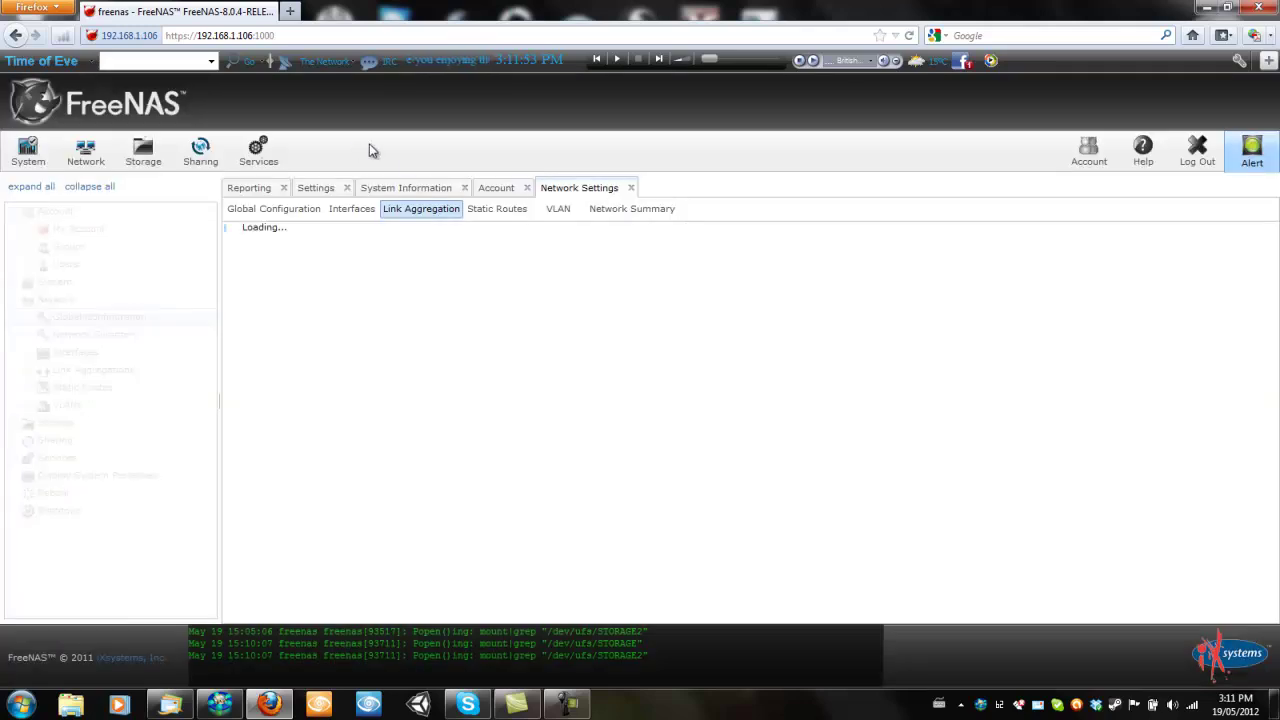
pyautogui.click(486, 210)
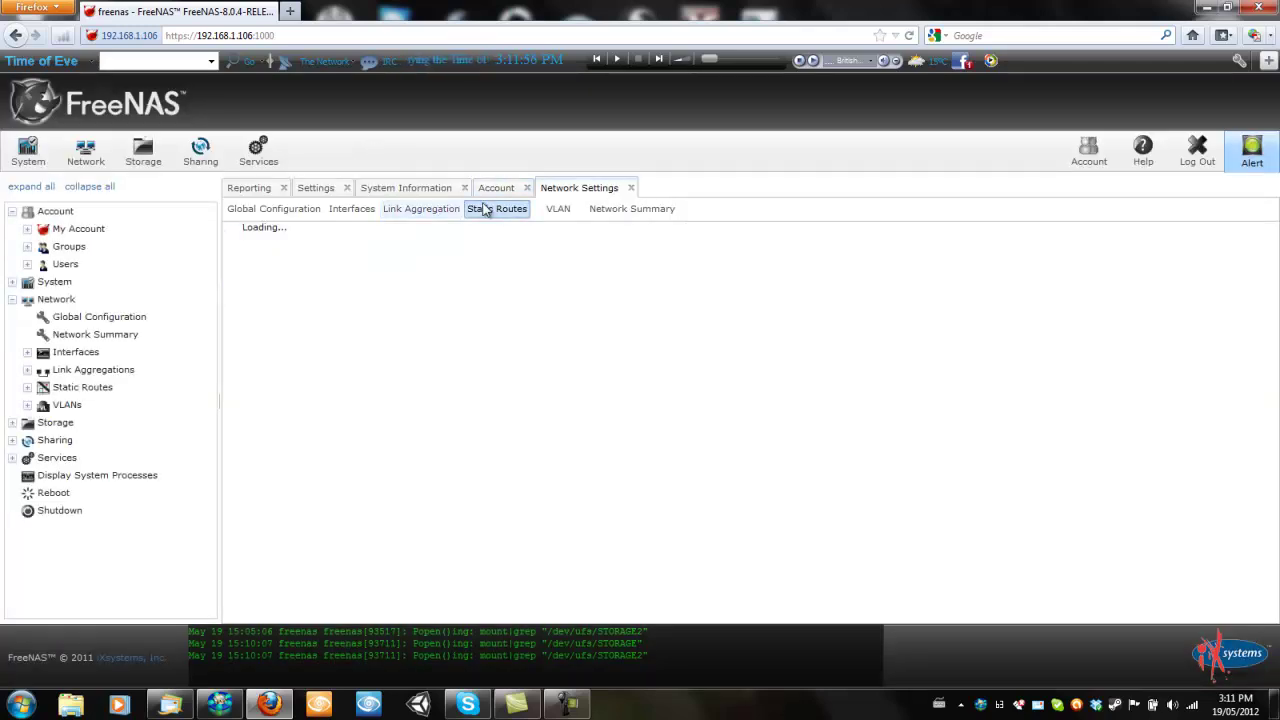
# Review the VLAN page and the network summary, then collapse Network
pyautogui.click(557, 208)
pyautogui.click(652, 208)
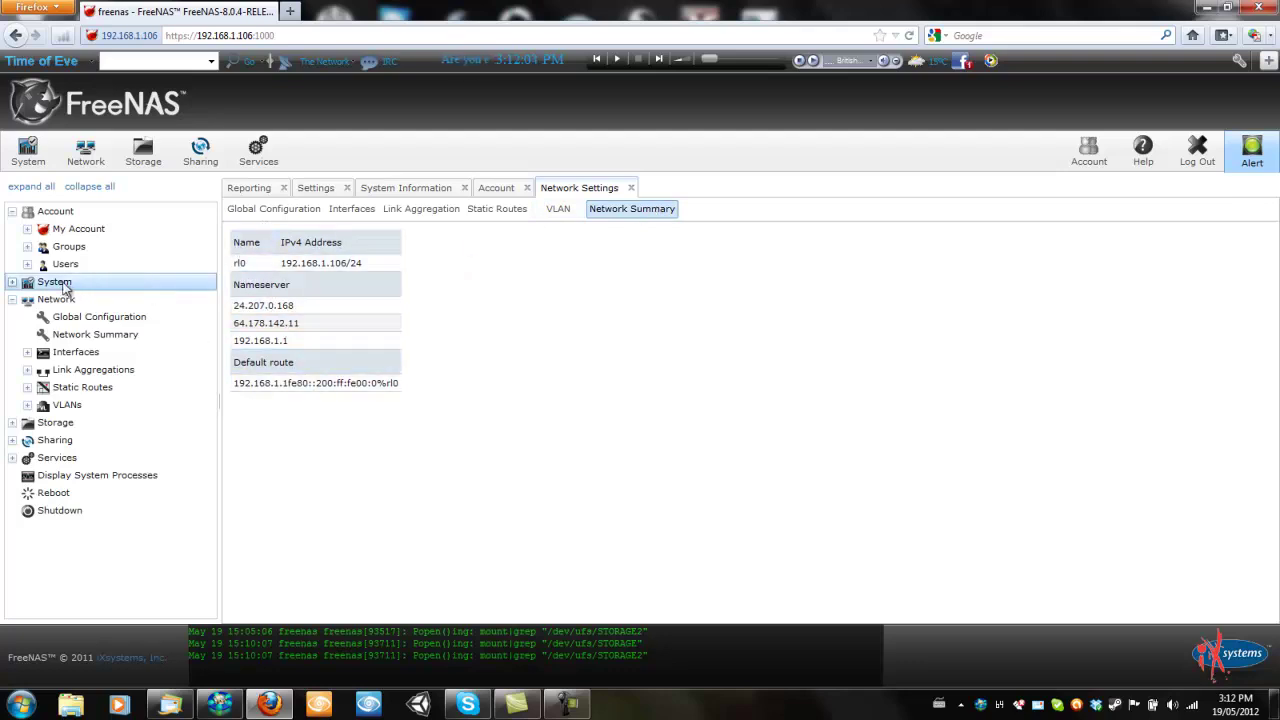
pyautogui.click(12, 299)
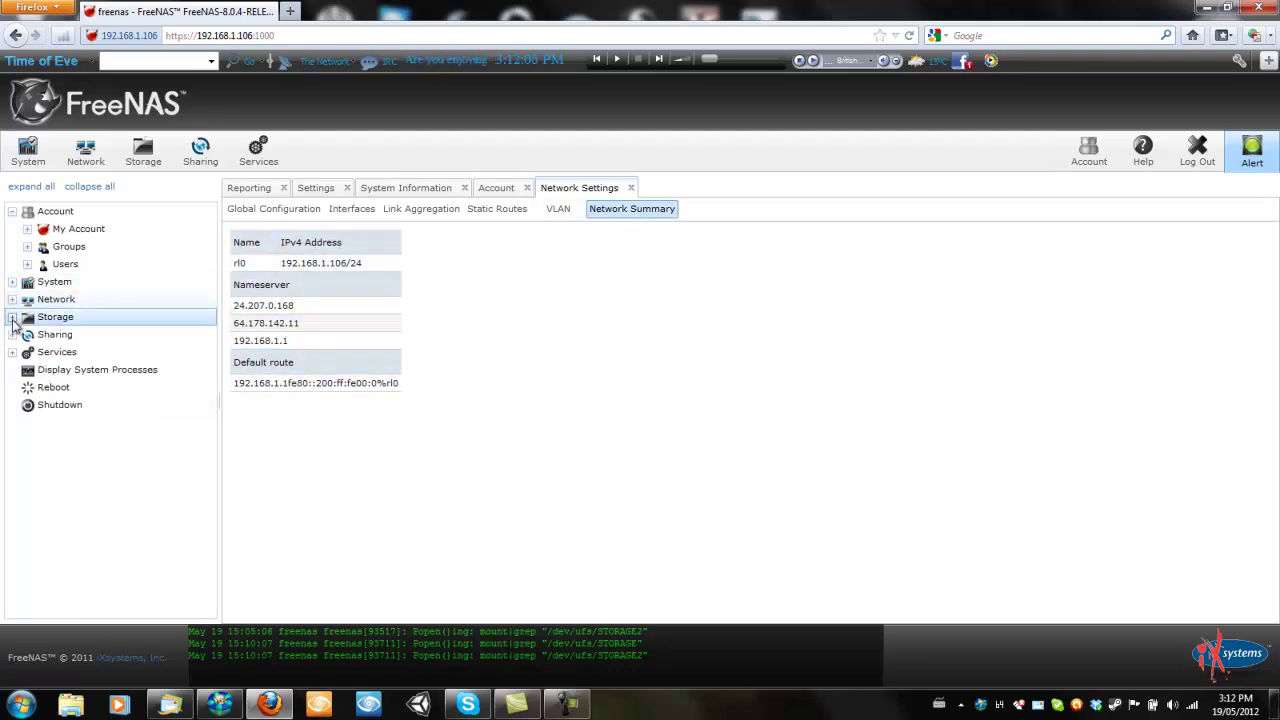
# Expand Storage and Volumes, toggling the snapshot, replication and /mnt/STORAGE nodes
pyautogui.click(12, 317)
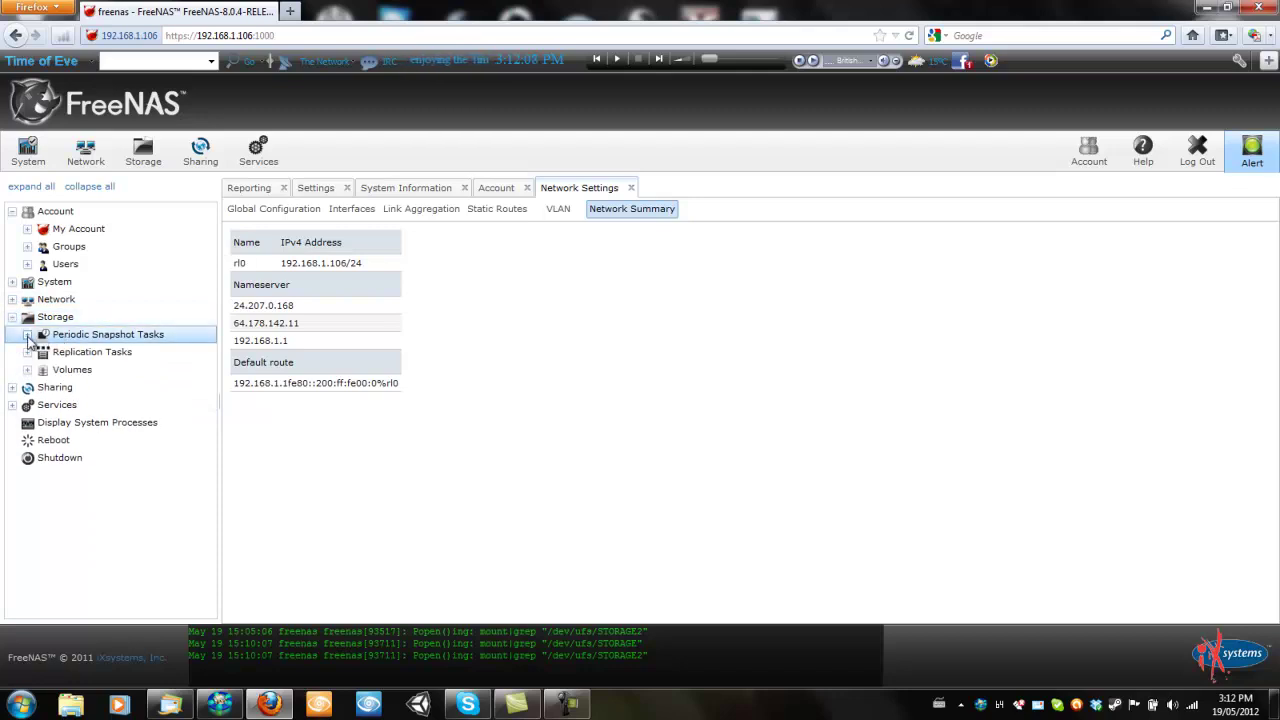
pyautogui.click(27, 336)
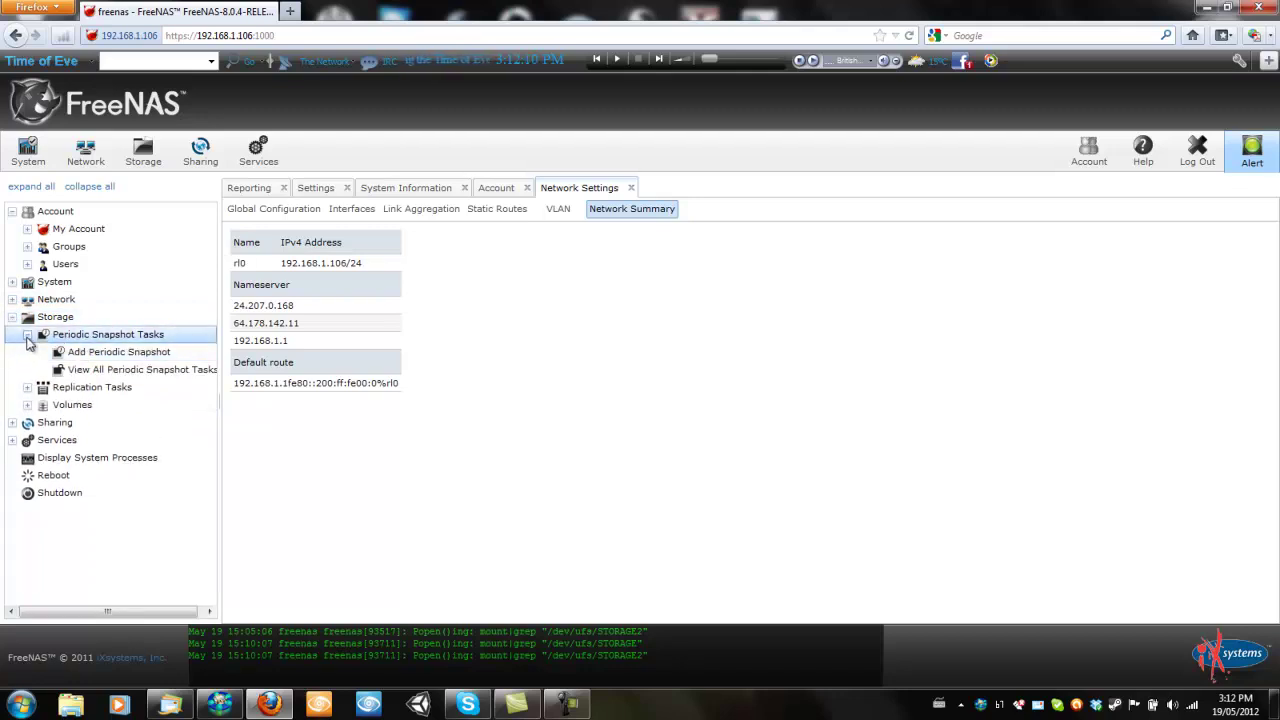
pyautogui.click(27, 336)
pyautogui.click(27, 353)
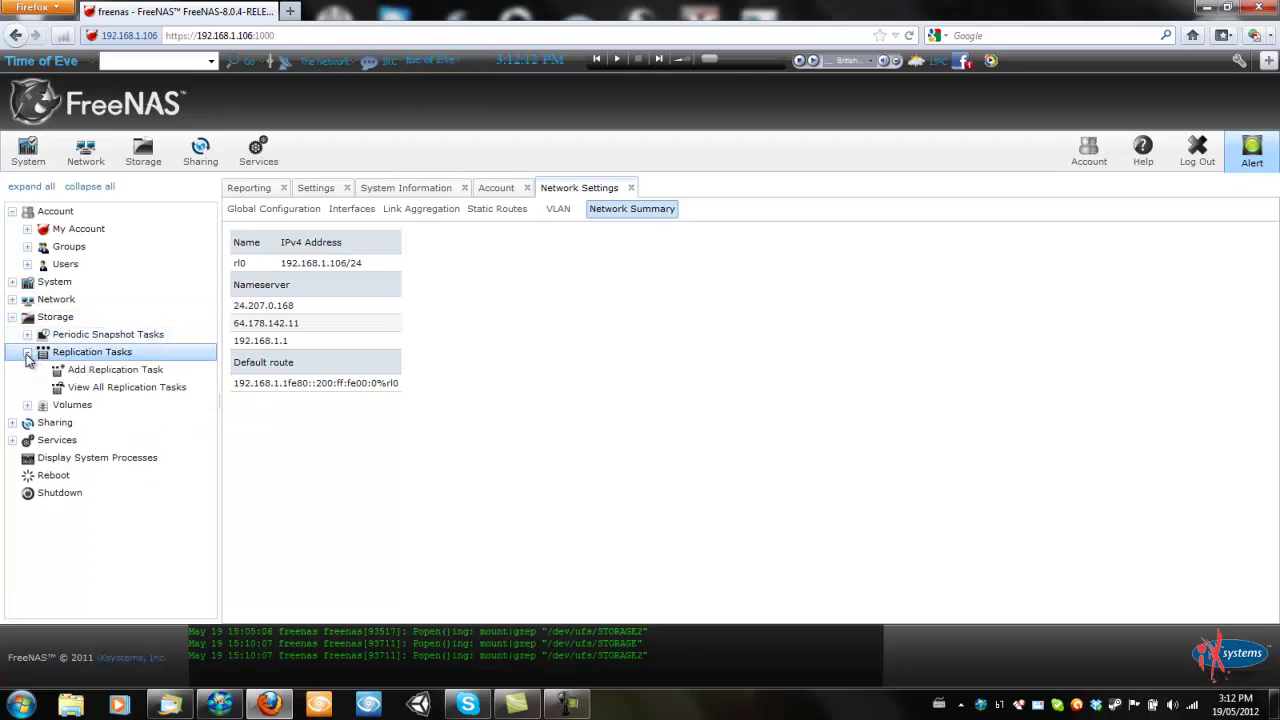
pyautogui.click(27, 353)
pyautogui.click(27, 370)
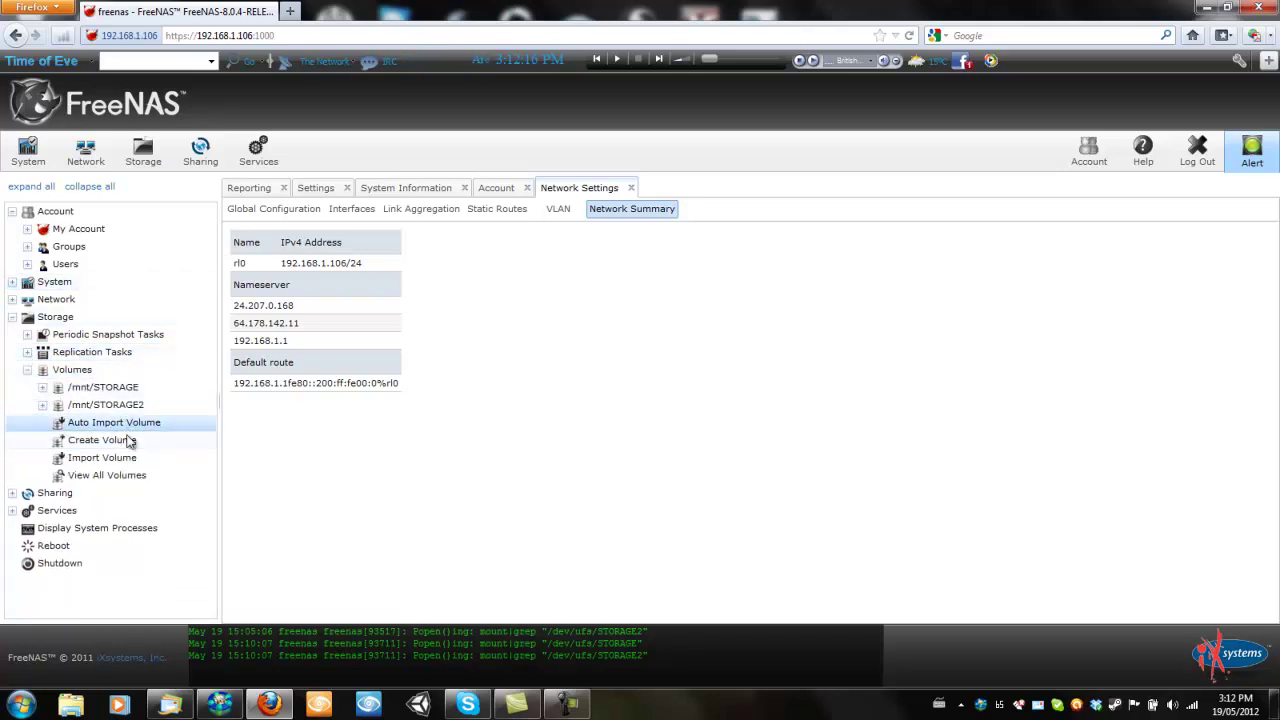
pyautogui.click(105, 389)
pyautogui.click(43, 389)
pyautogui.click(43, 389)
pyautogui.click(43, 389)
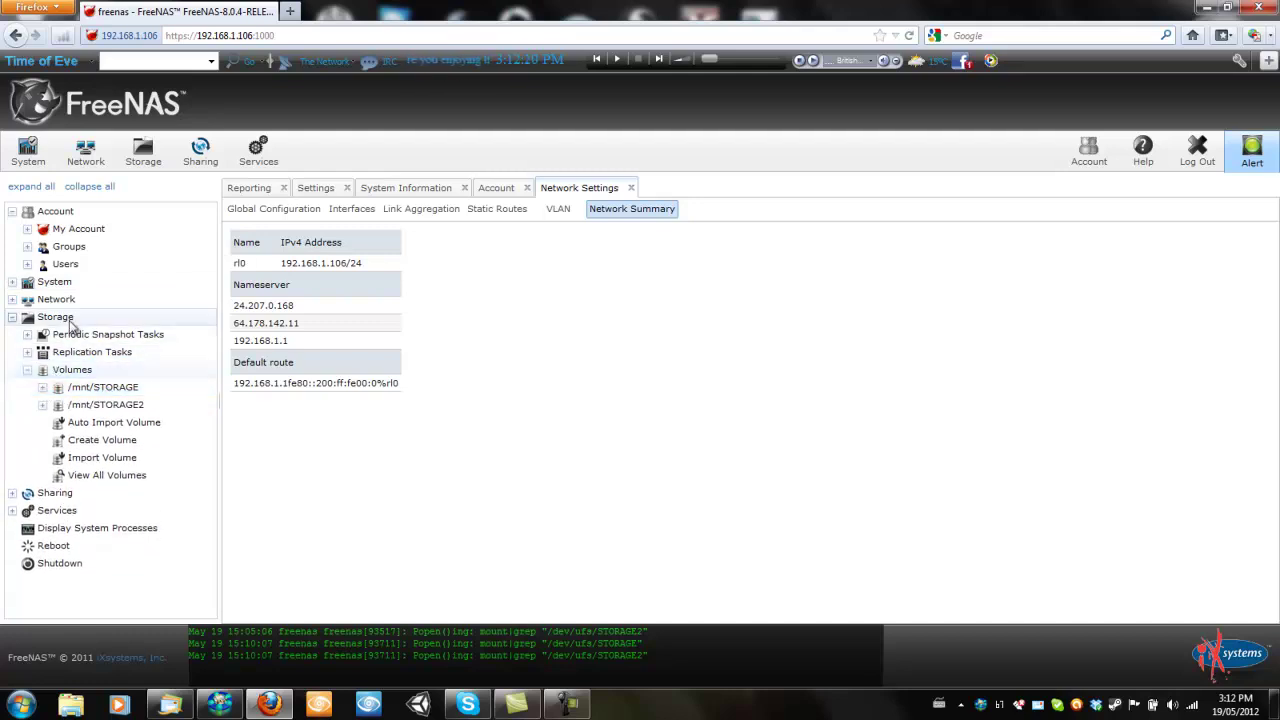
# Select Replication Tasks, /mnt/STORAGE and /mnt/STORAGE2, then open the Create Volume form
pyautogui.click(55, 317)
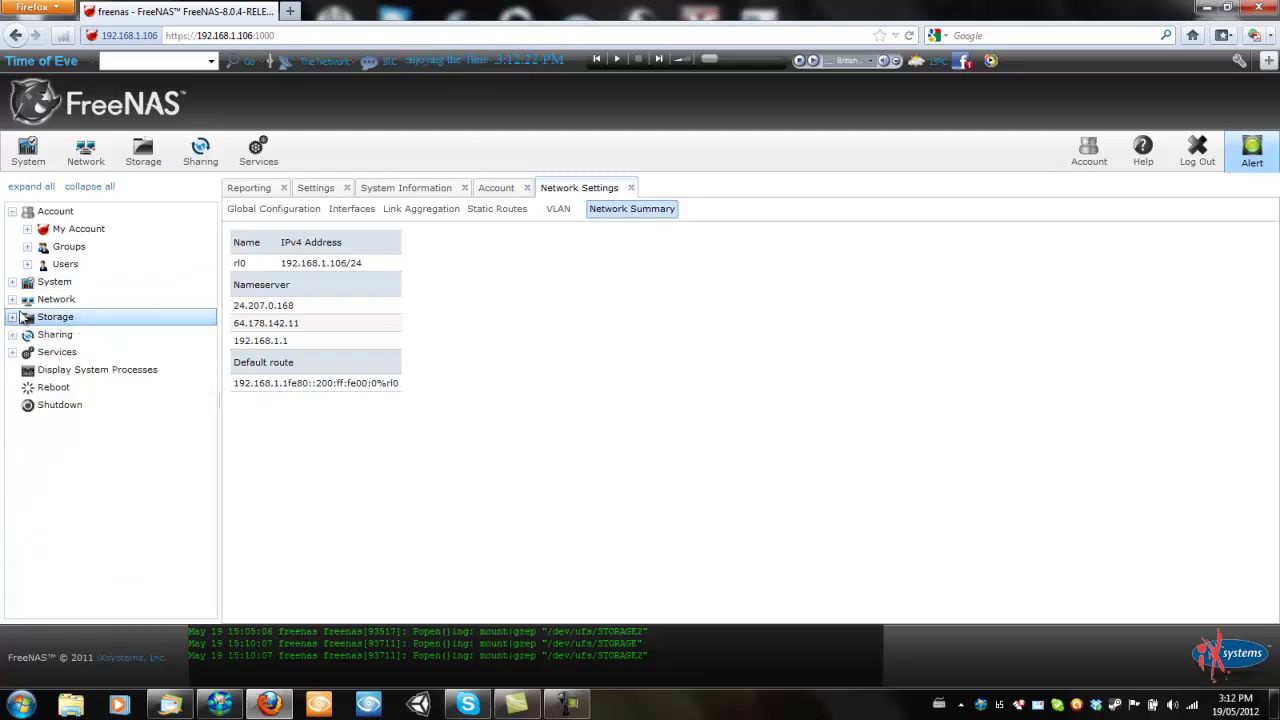
pyautogui.click(16, 317)
pyautogui.click(97, 352)
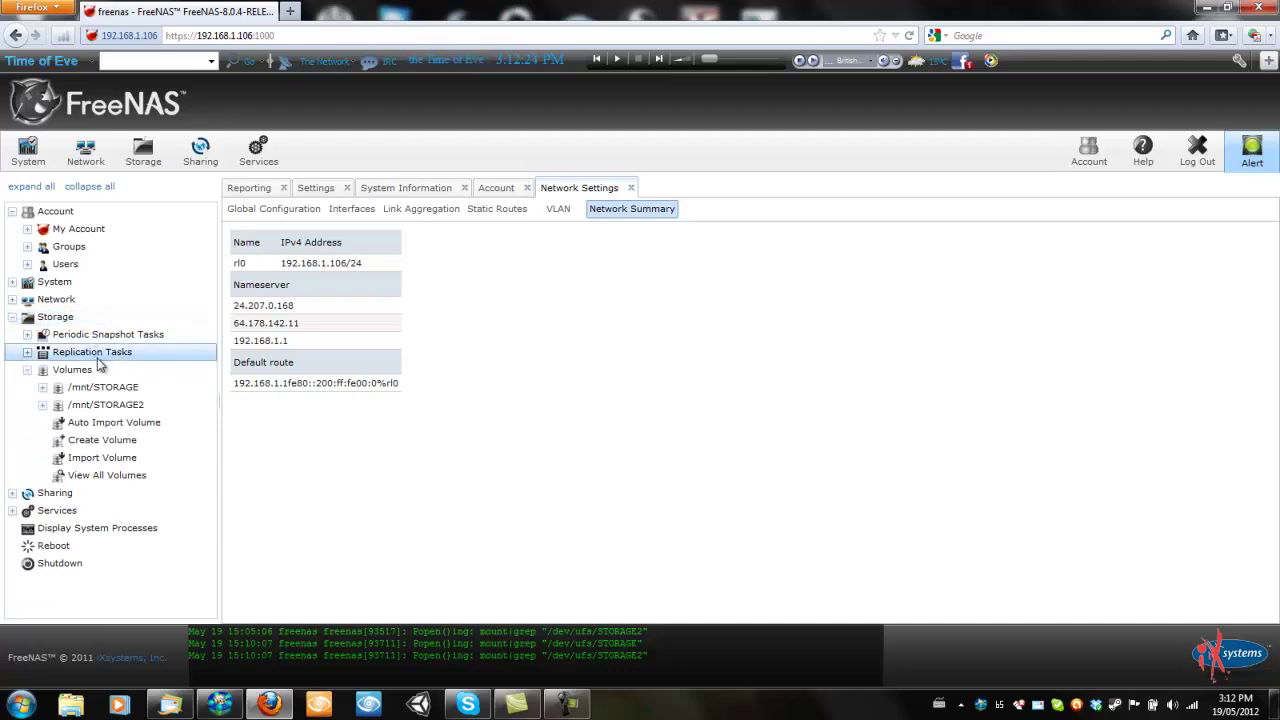
pyautogui.click(115, 388)
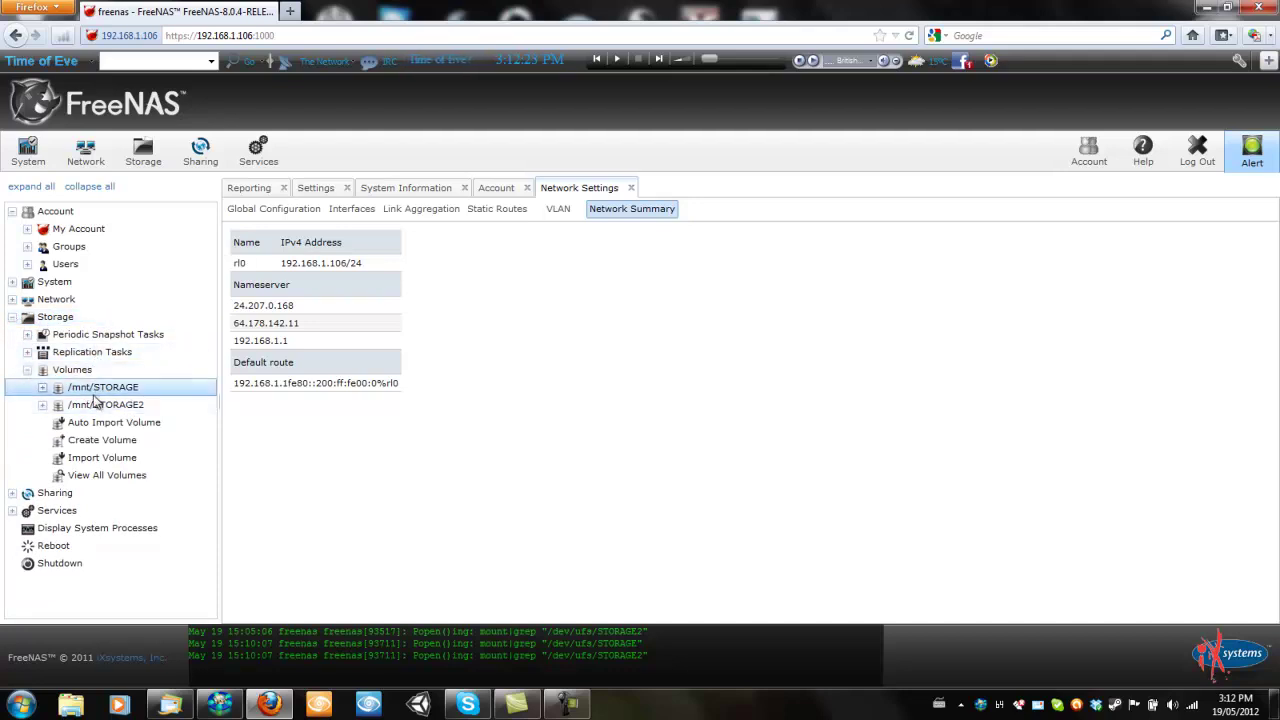
pyautogui.click(164, 405)
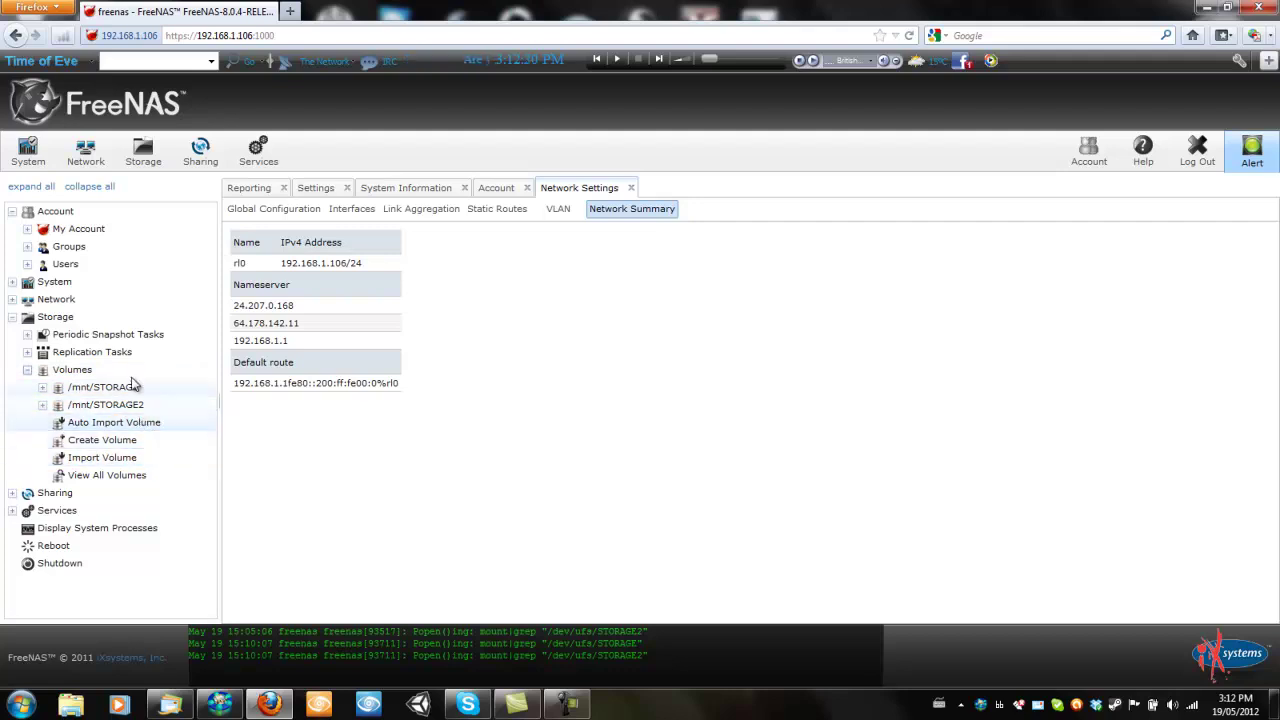
pyautogui.click(128, 441)
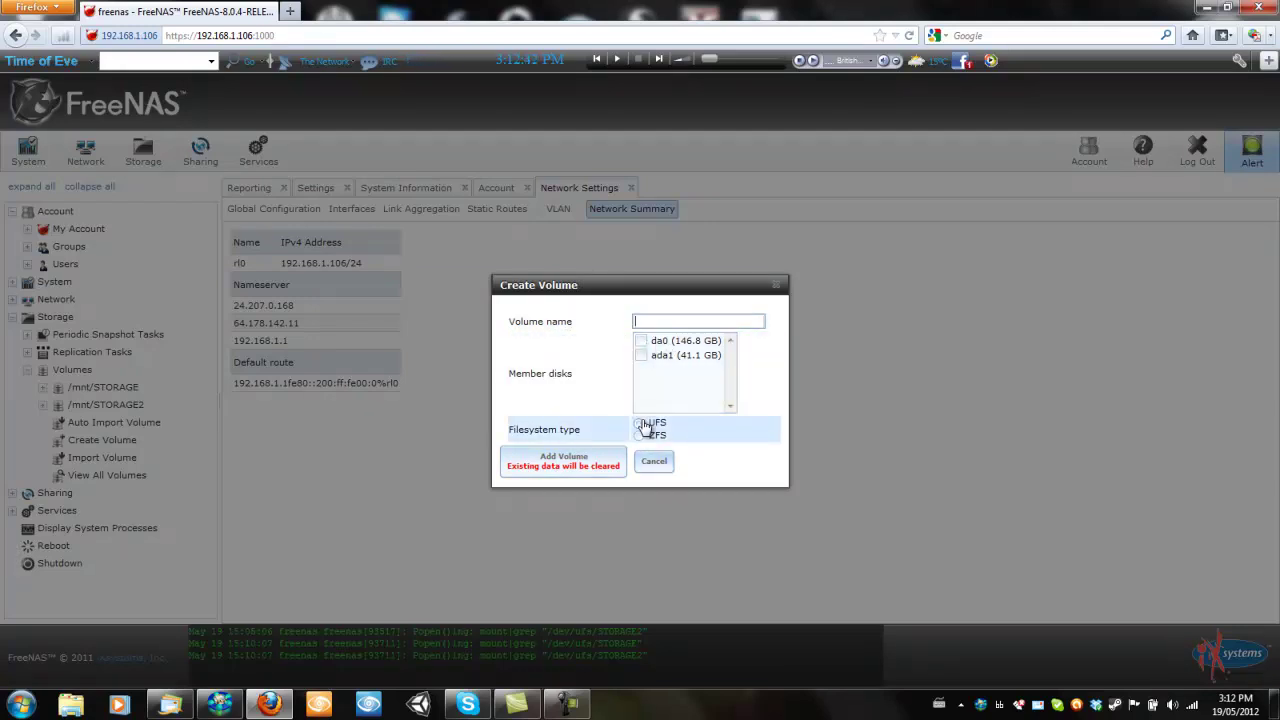
pyautogui.click(641, 342)
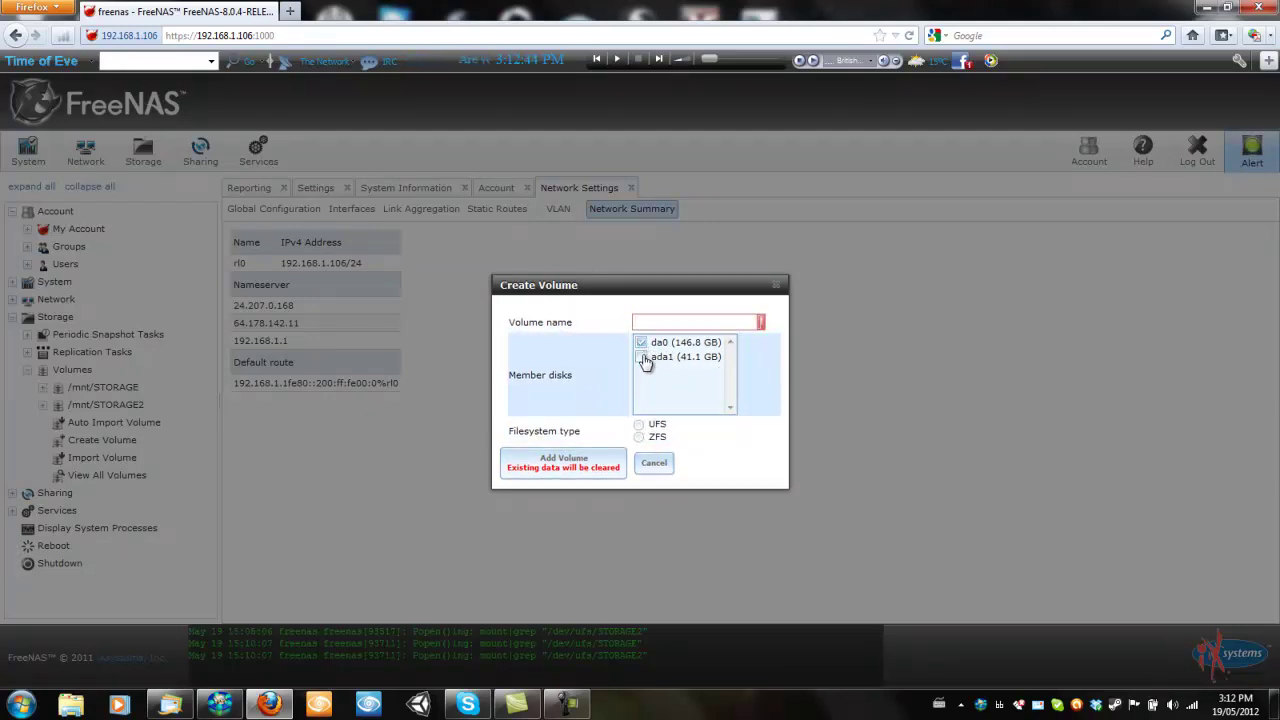
pyautogui.click(642, 357)
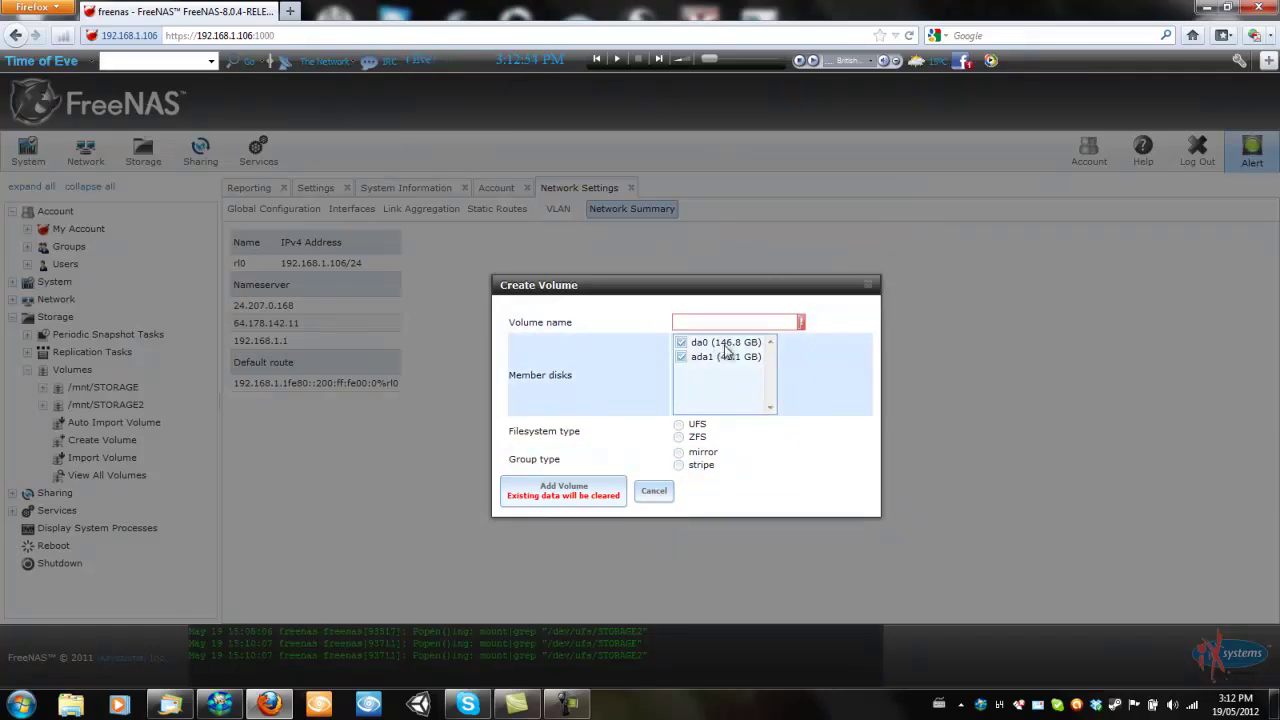
pyautogui.click(868, 286)
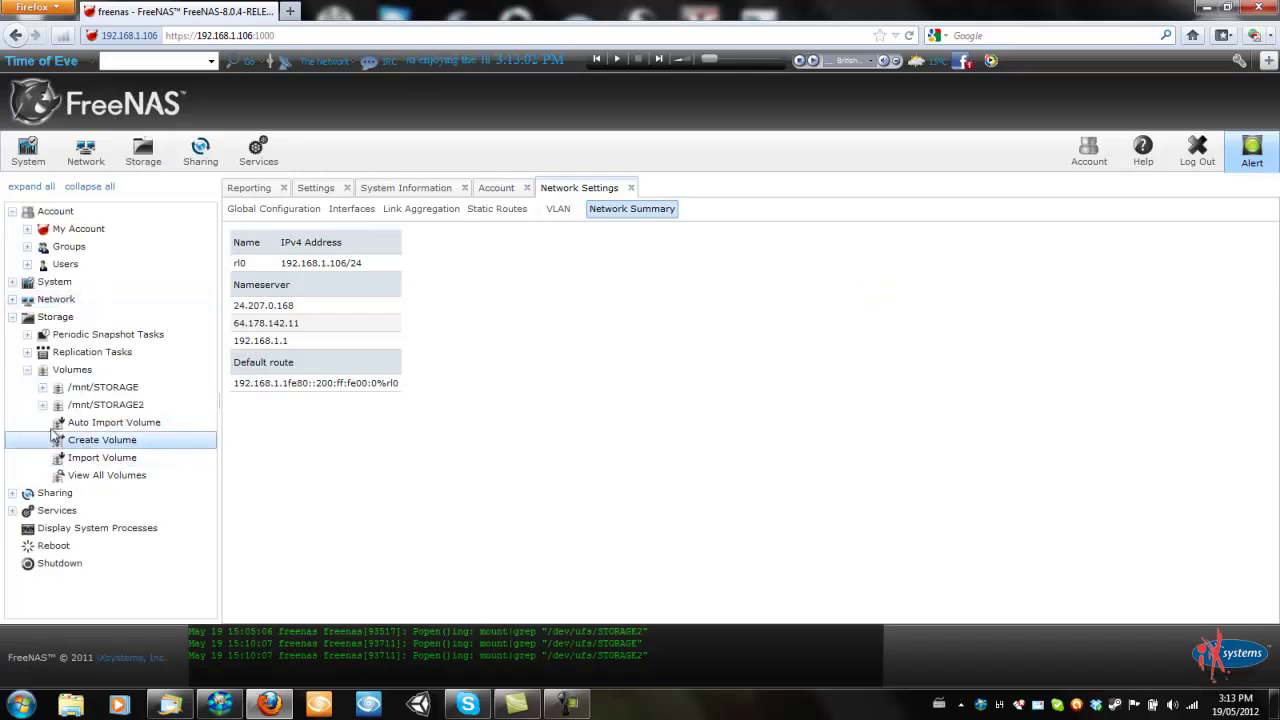
# List all active volumes, then close the Storage overview and expand the Sharing branch
pyautogui.click(85, 478)
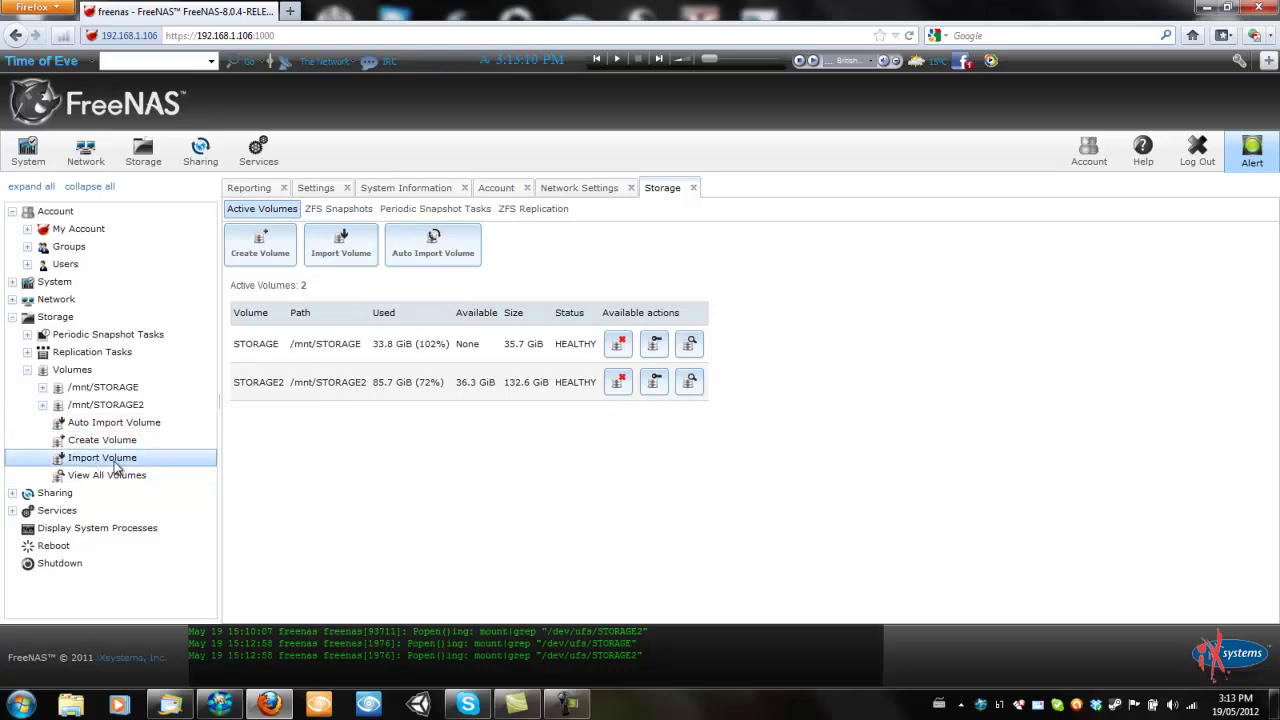
pyautogui.click(12, 318)
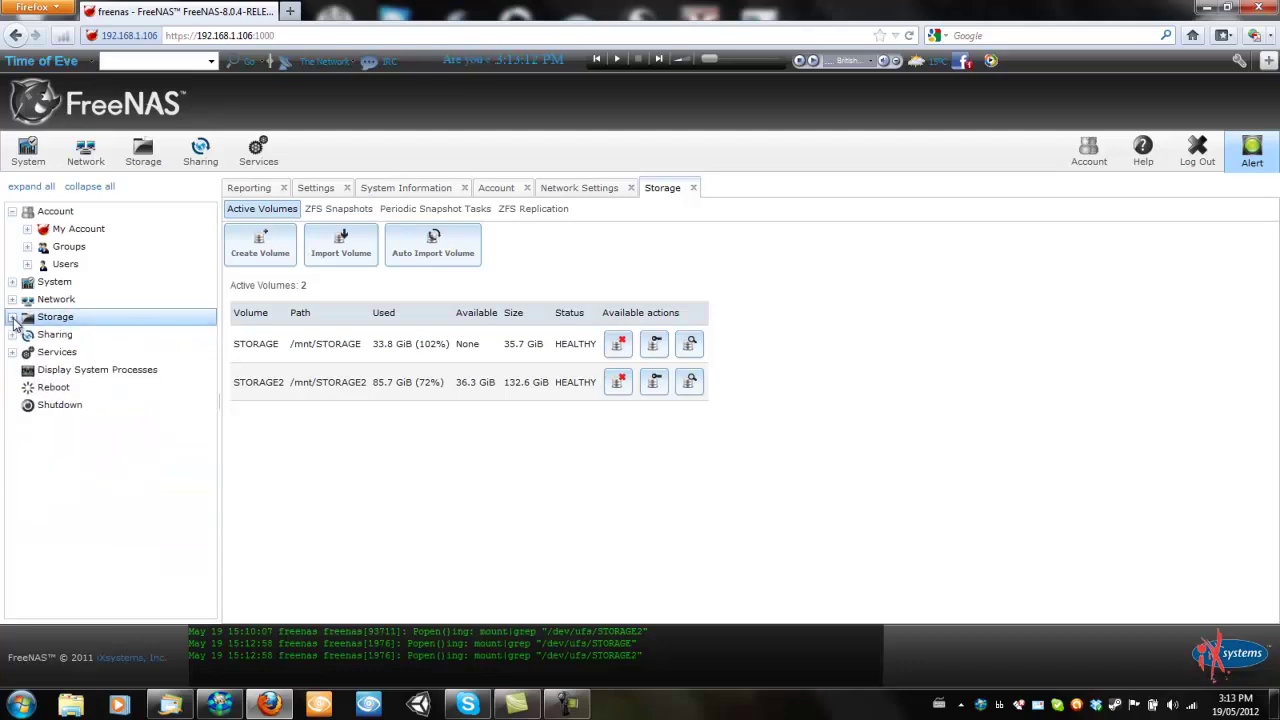
pyautogui.click(12, 335)
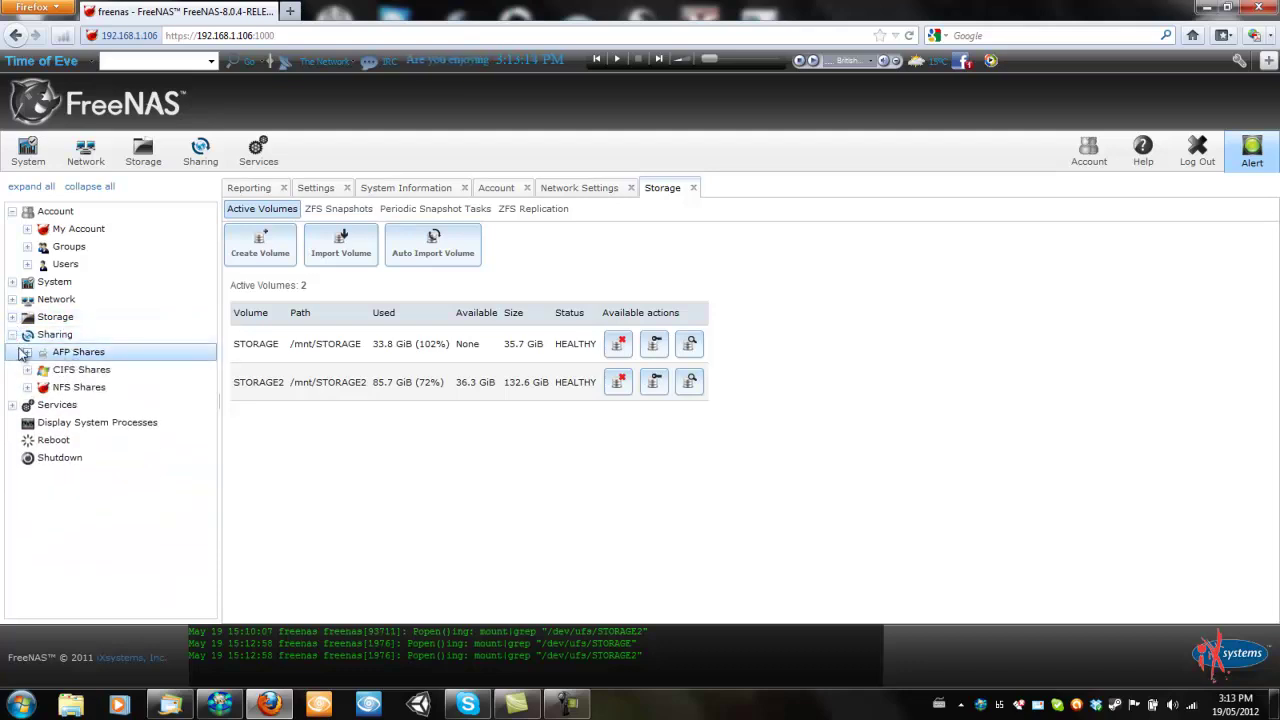
pyautogui.click(691, 188)
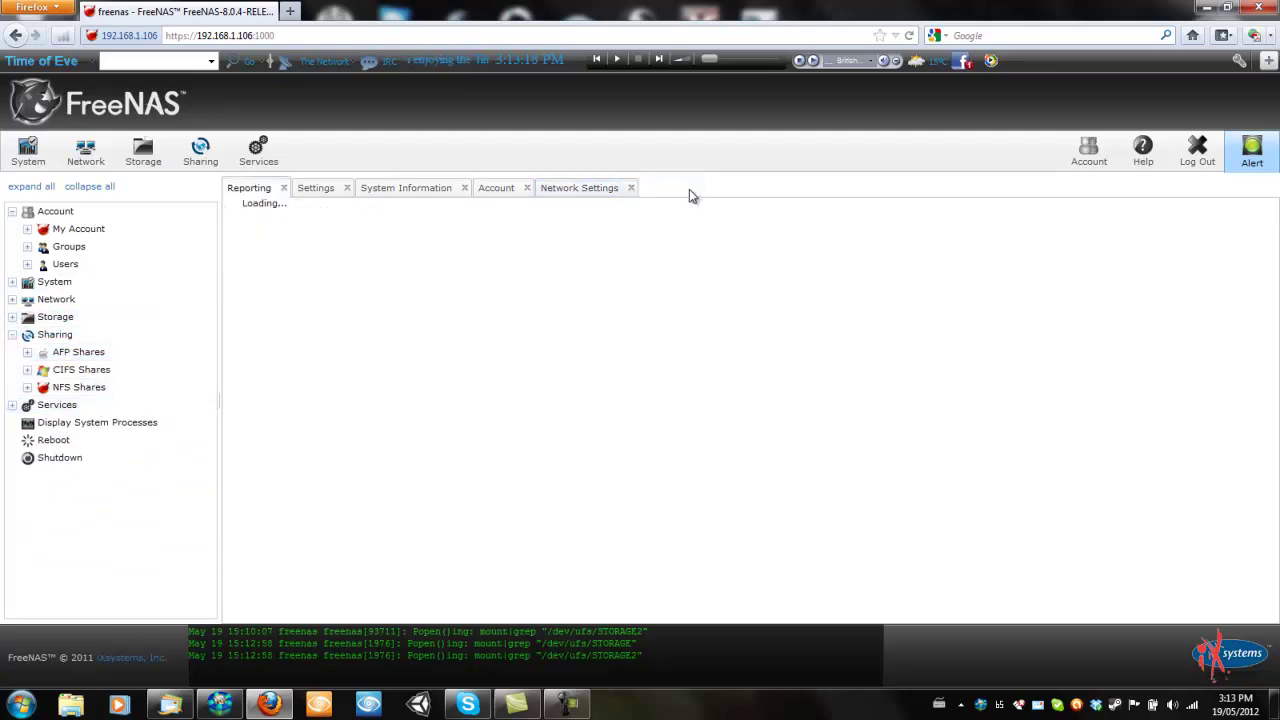
# Expand and collapse NFS Shares and AFP Shares, then select CIFS Shares
pyautogui.click(27, 388)
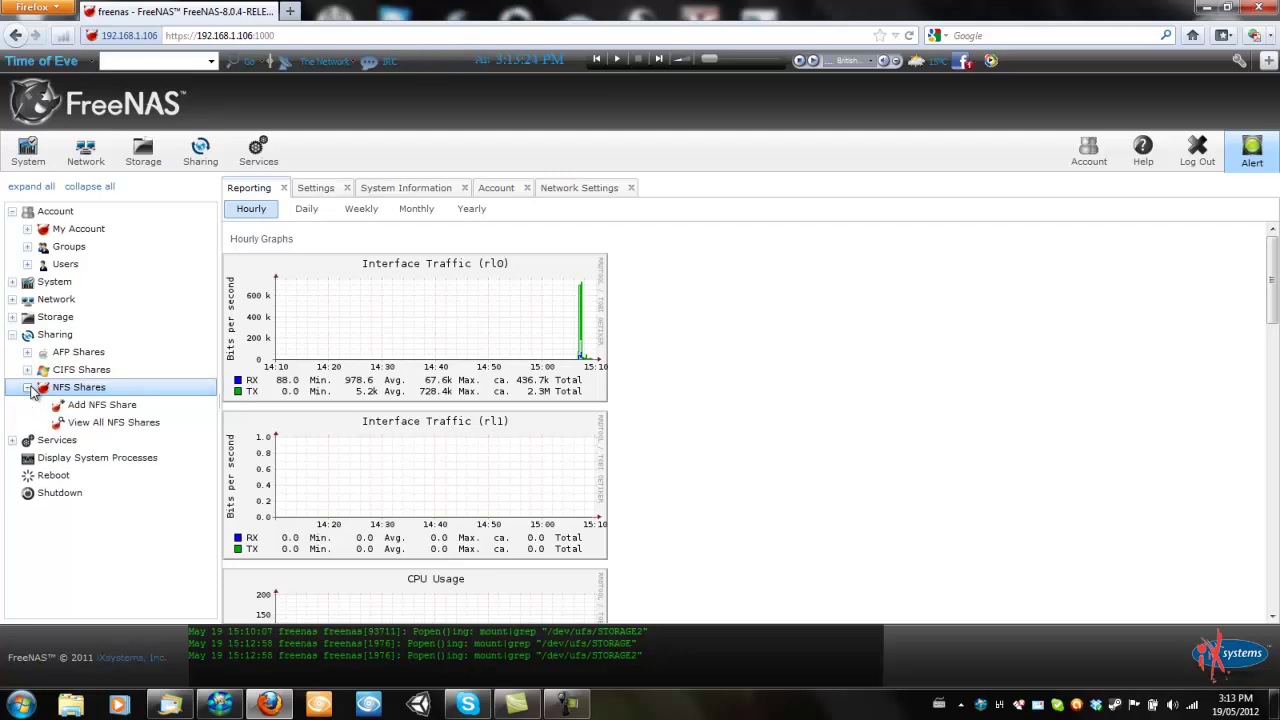
pyautogui.click(27, 388)
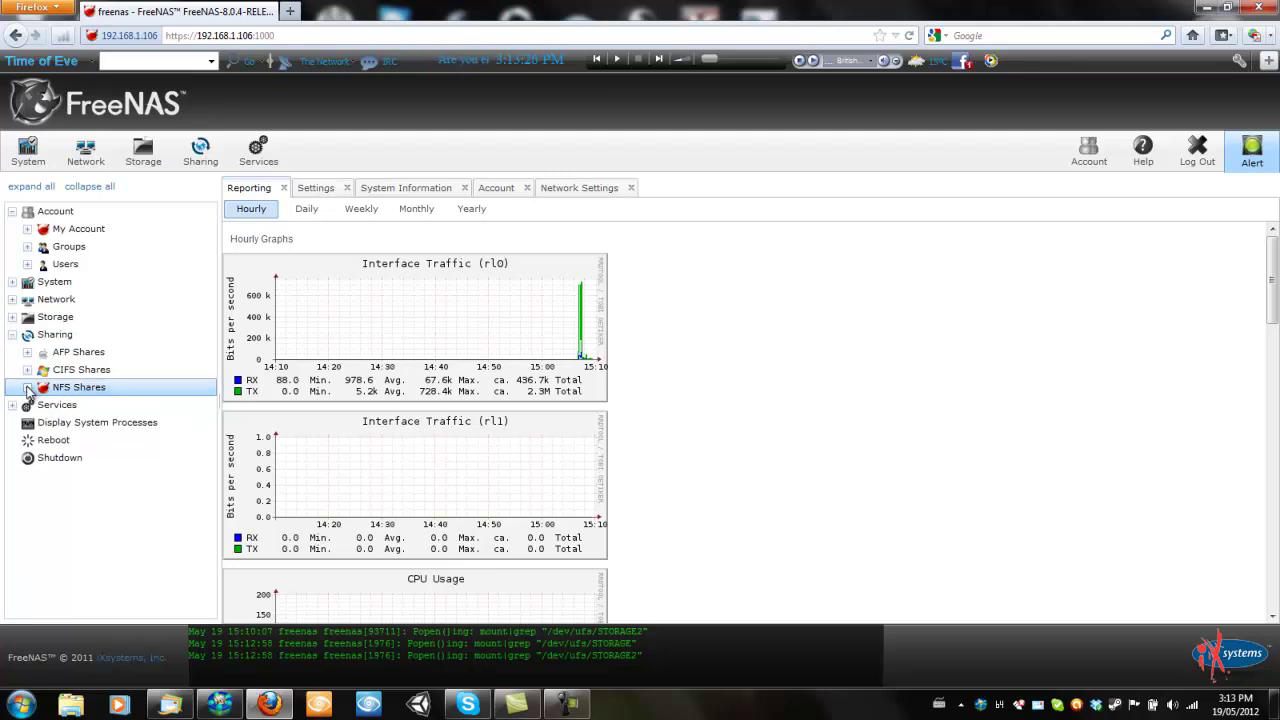
pyautogui.click(28, 353)
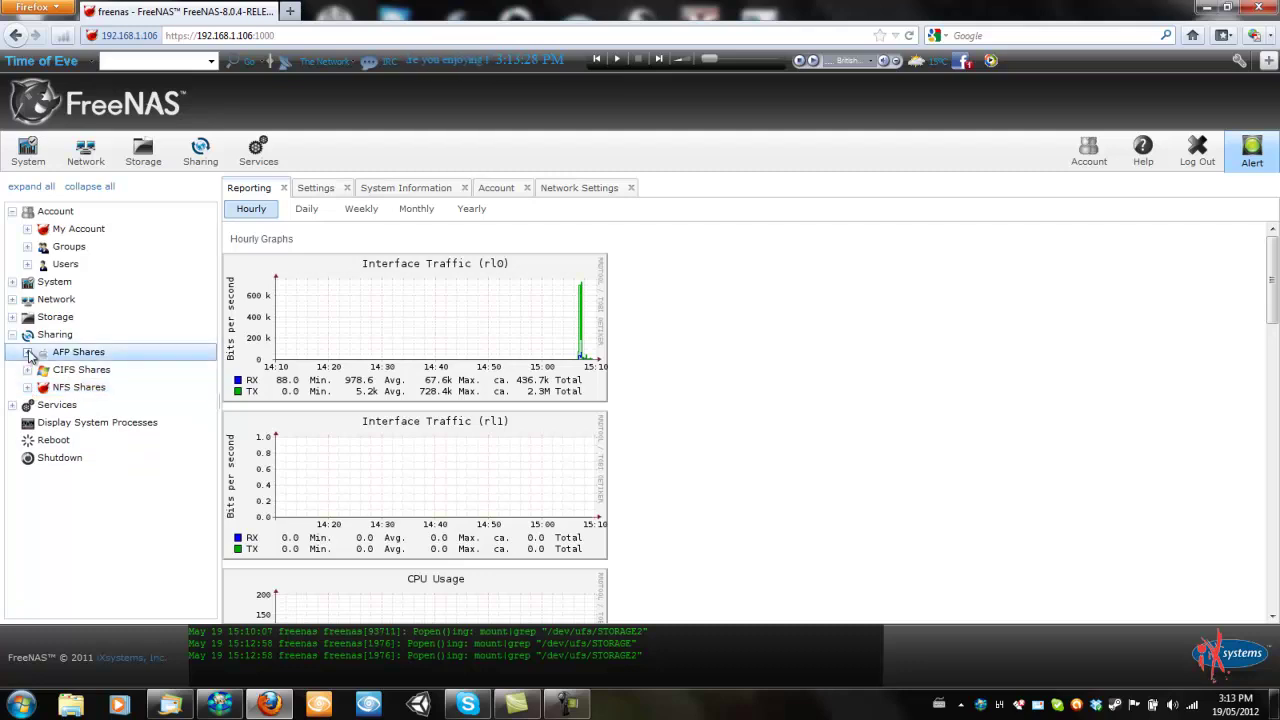
pyautogui.click(28, 353)
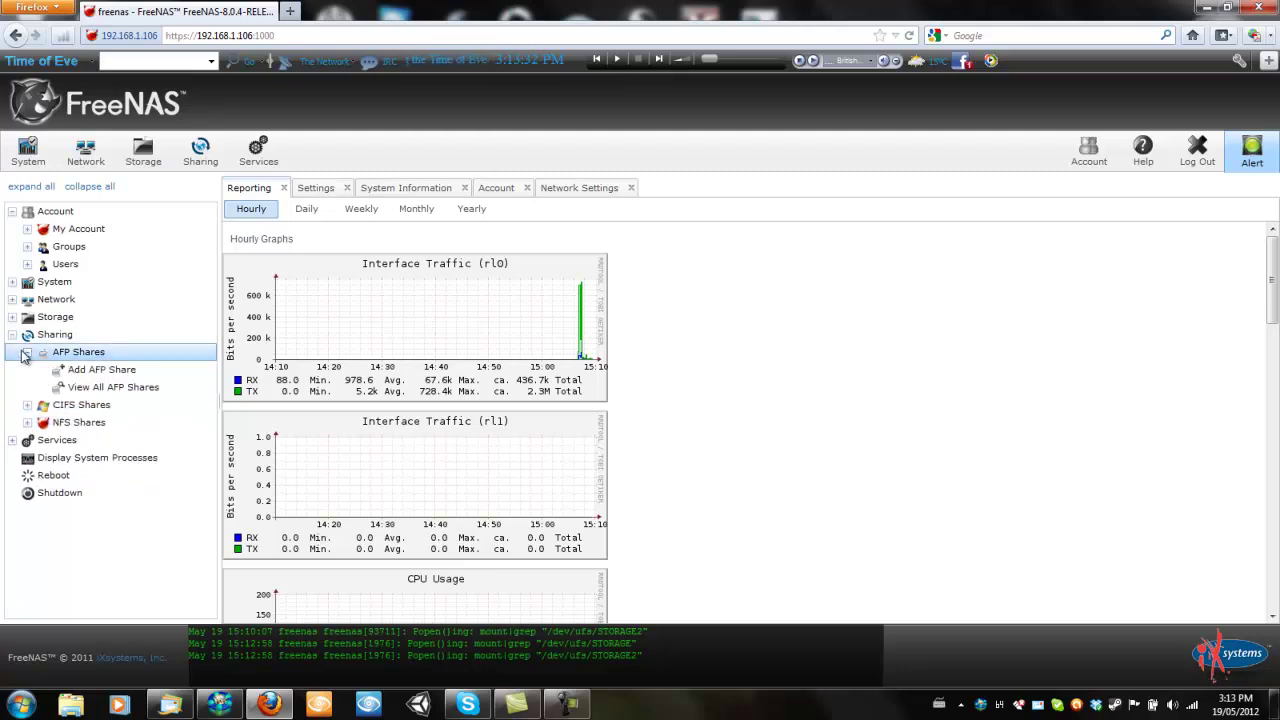
pyautogui.click(28, 353)
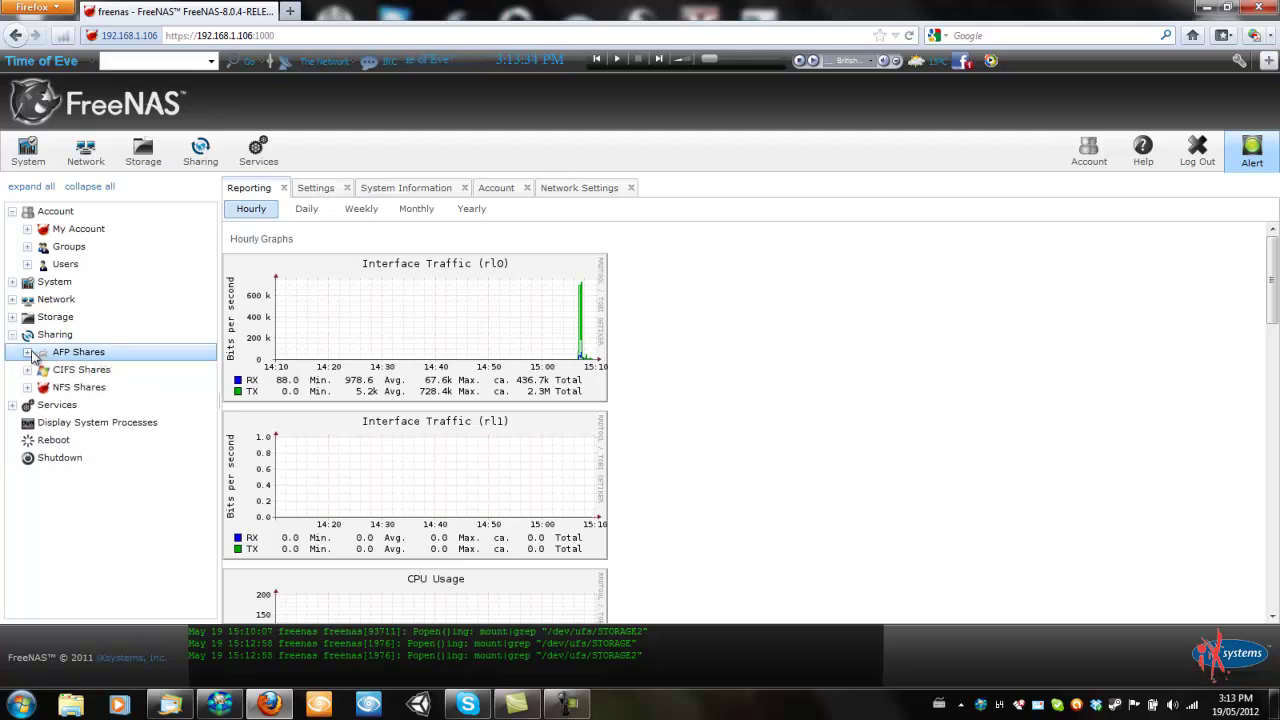
pyautogui.click(29, 372)
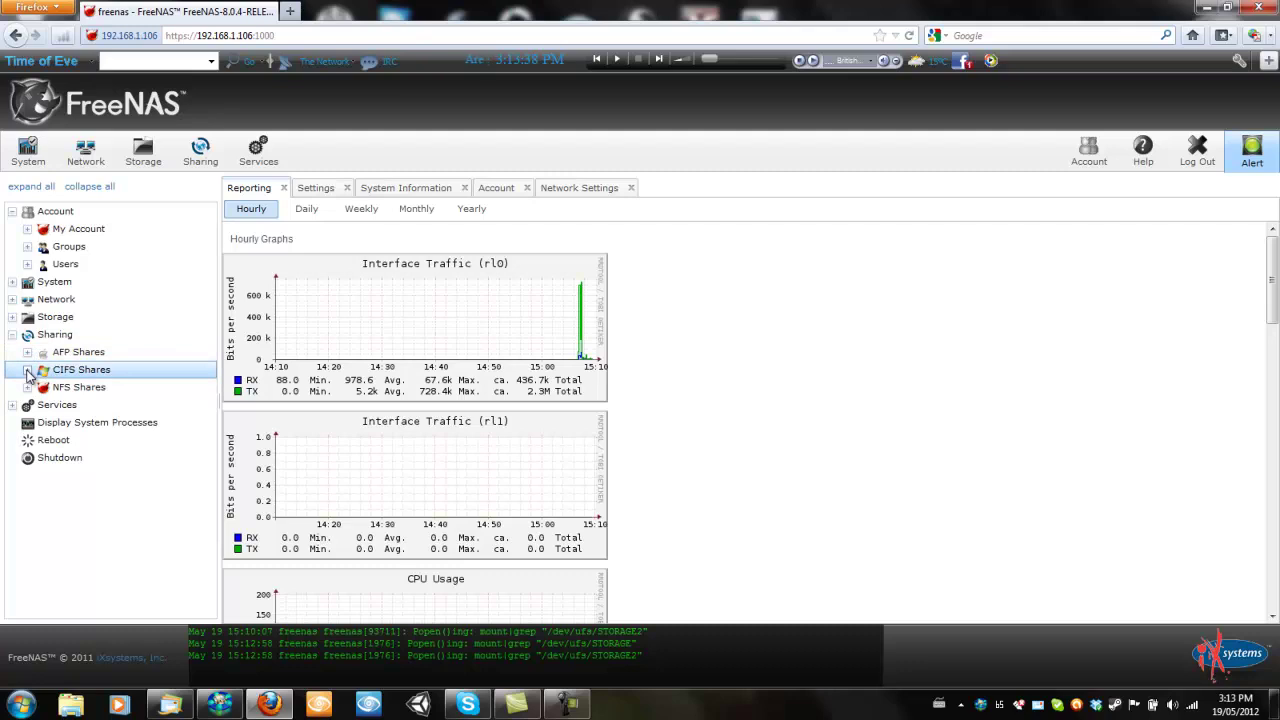
# Open the existing STORAGE2 CIFS share's settings twice, closing them each time
pyautogui.click(28, 371)
pyautogui.click(118, 389)
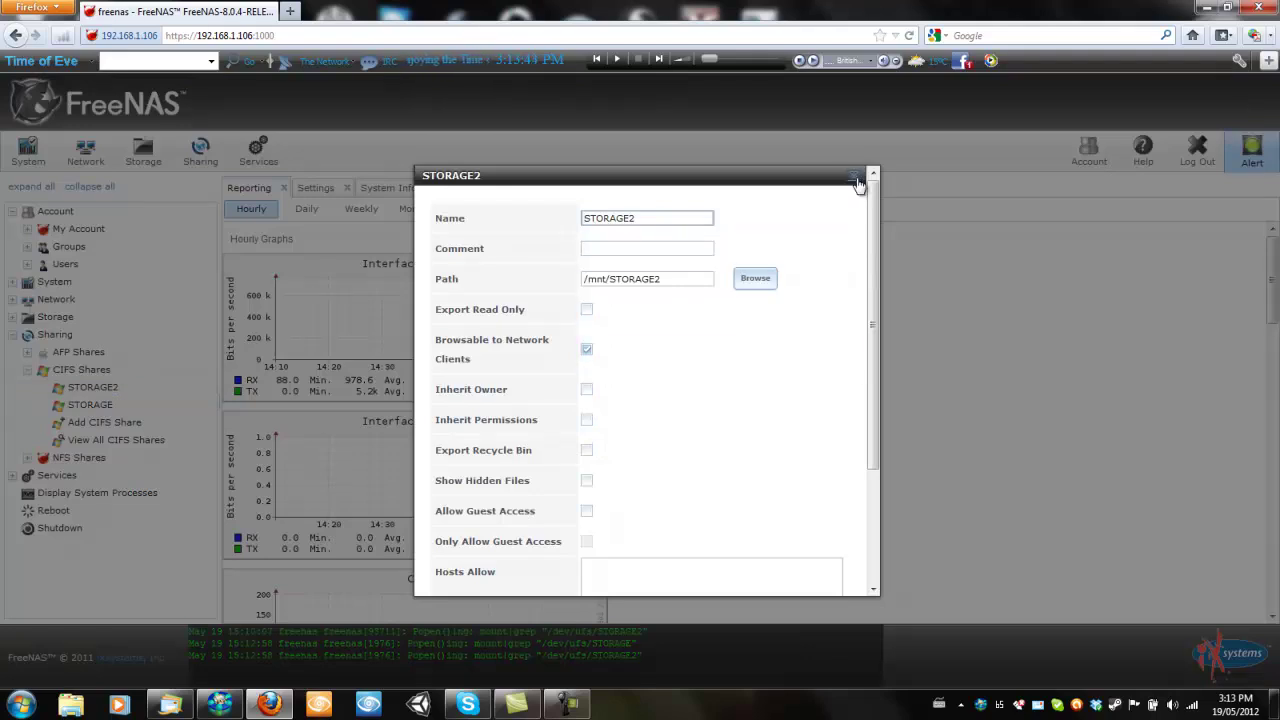
pyautogui.click(854, 174)
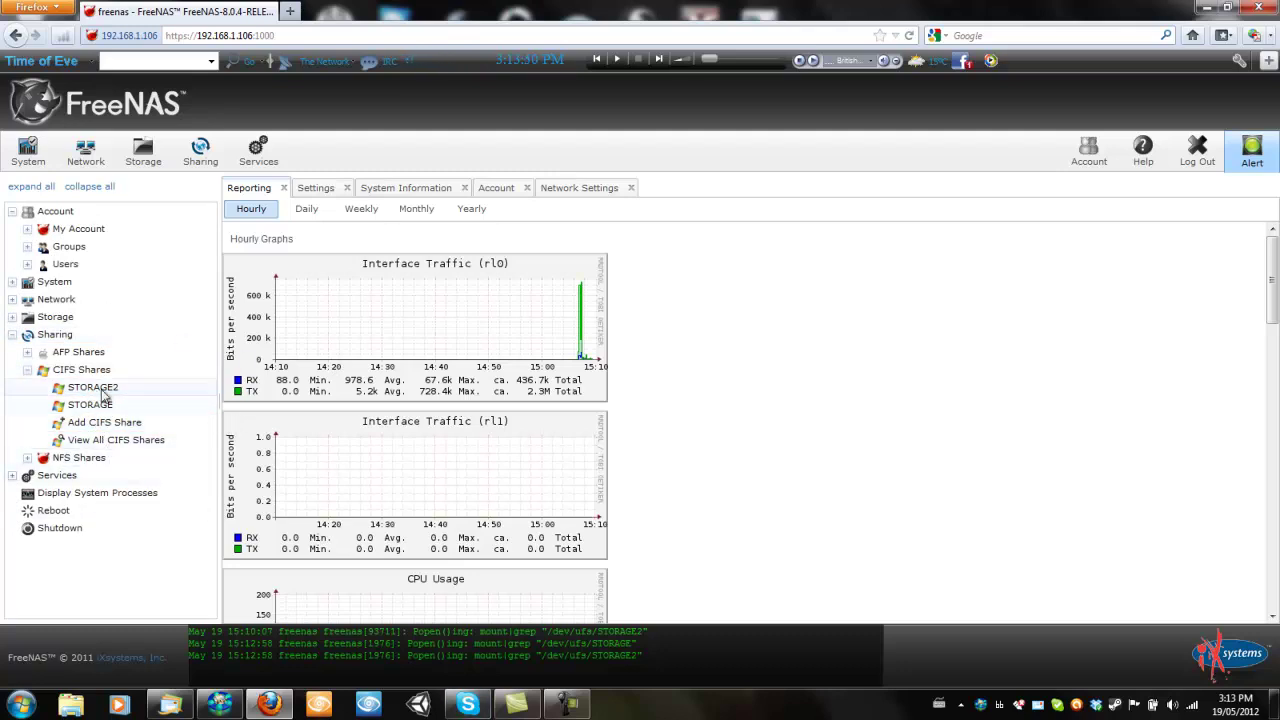
pyautogui.click(94, 388)
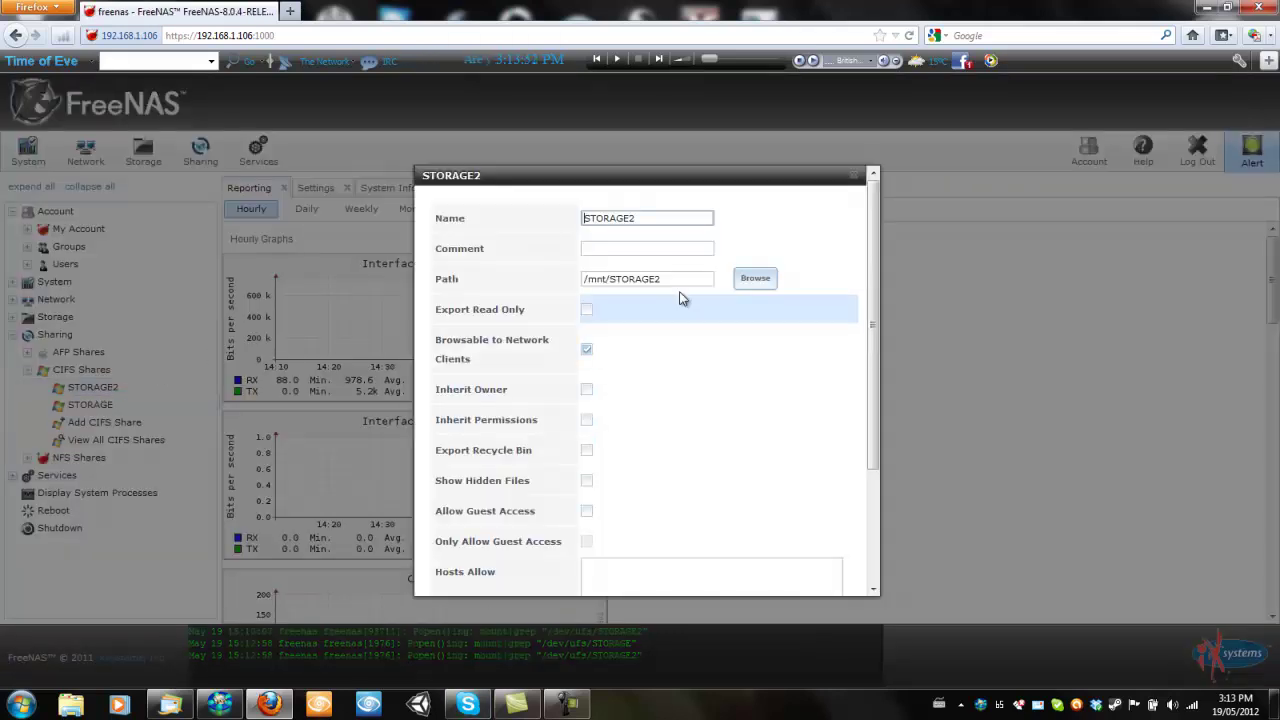
pyautogui.scroll(-3, 677, 335)
pyautogui.scroll(3, 677, 338)
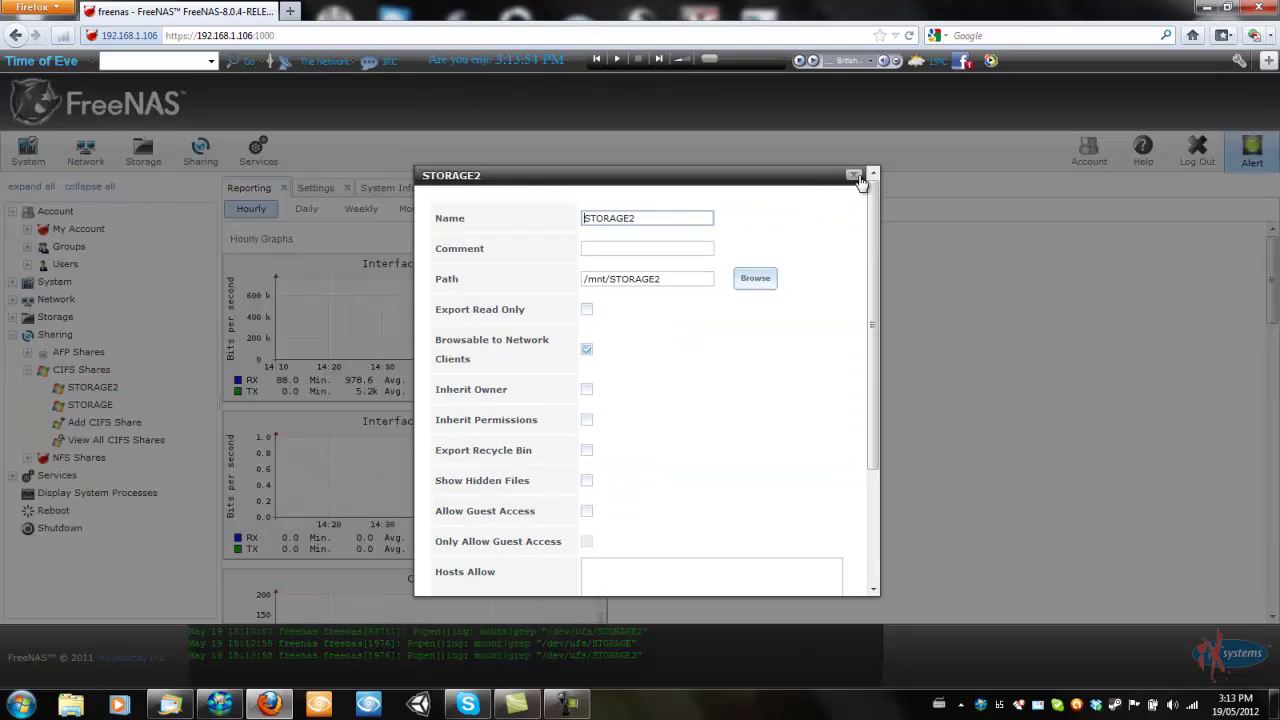
pyautogui.click(861, 181)
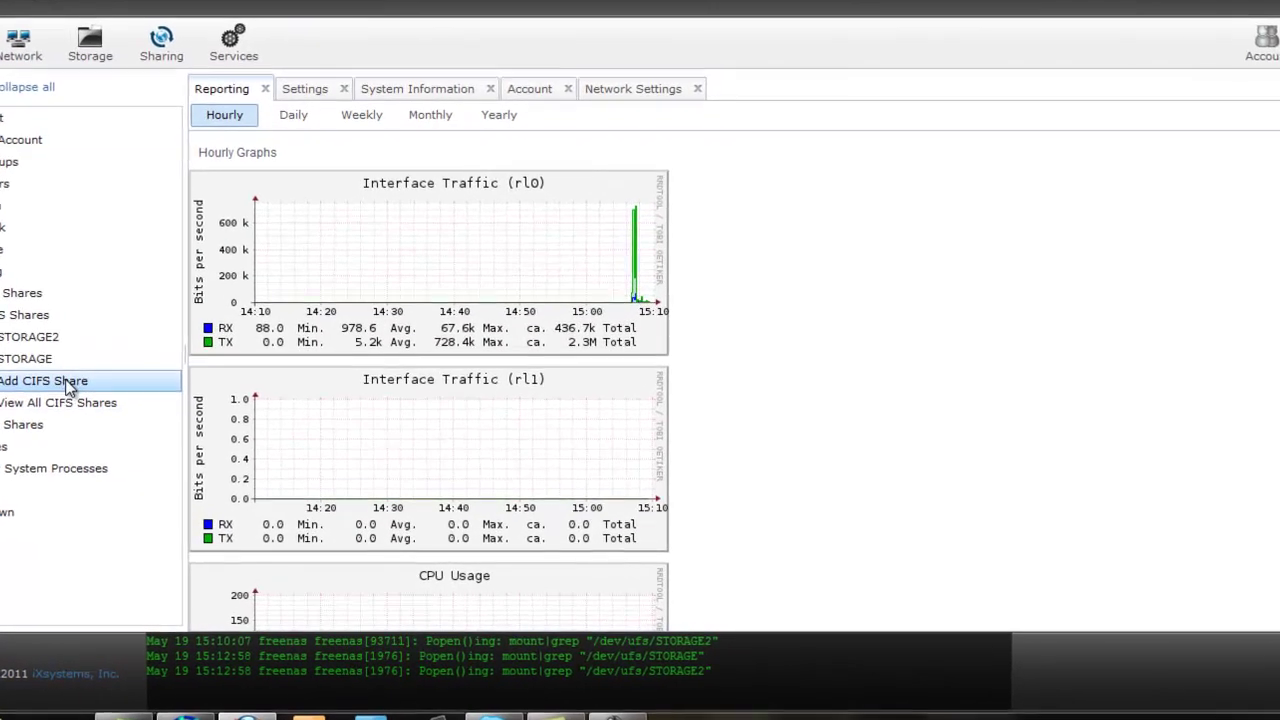
# Start a new CIFS share, browse the path folders, then cancel without saving
pyautogui.click(66, 384)
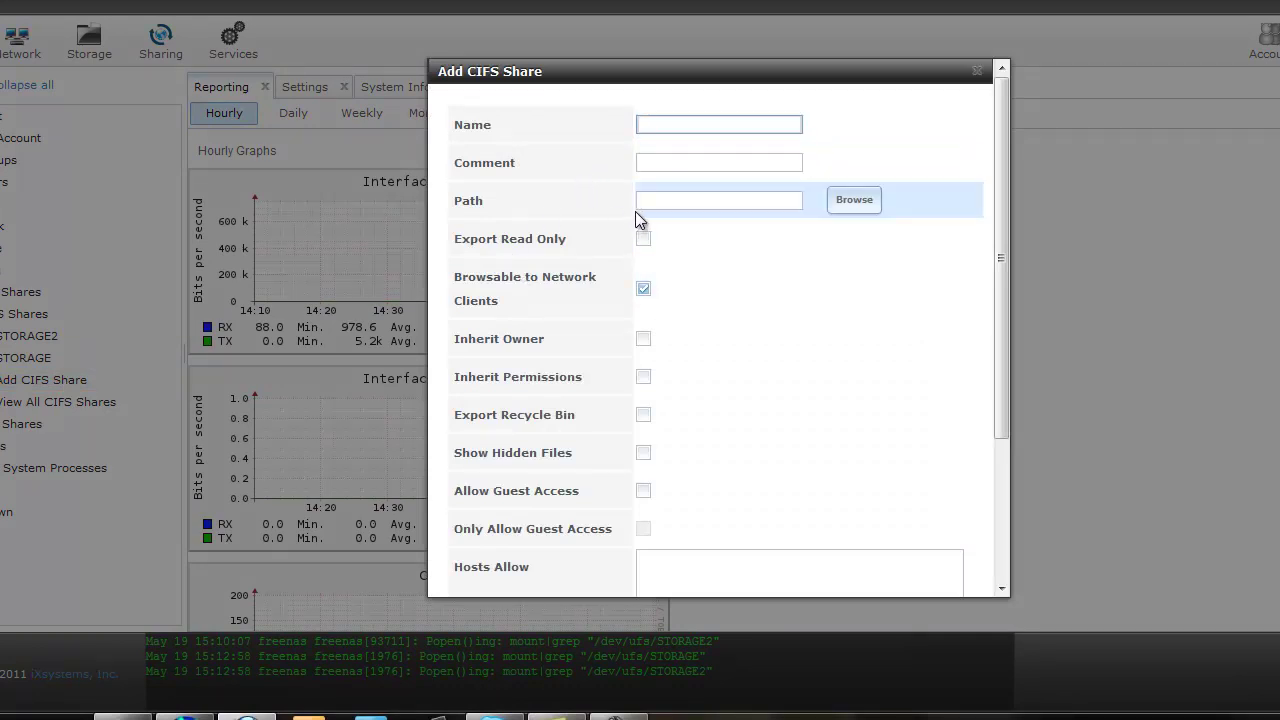
pyautogui.click(852, 202)
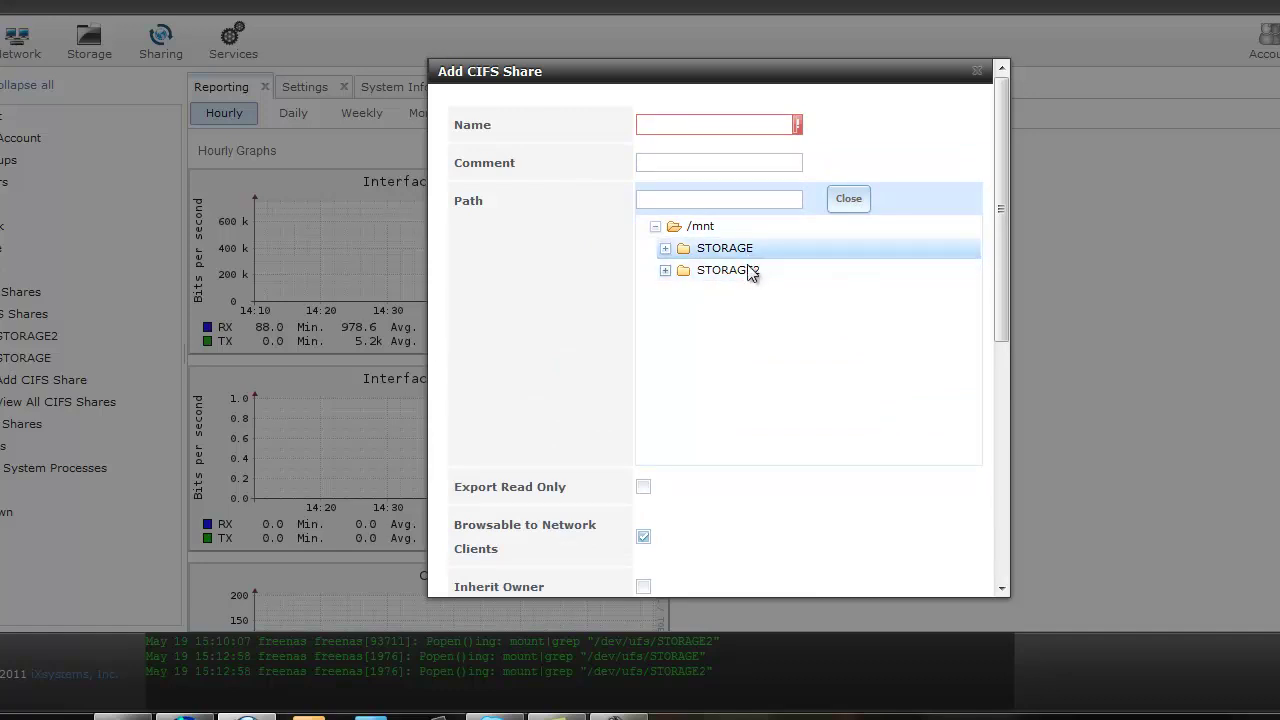
pyautogui.click(849, 199)
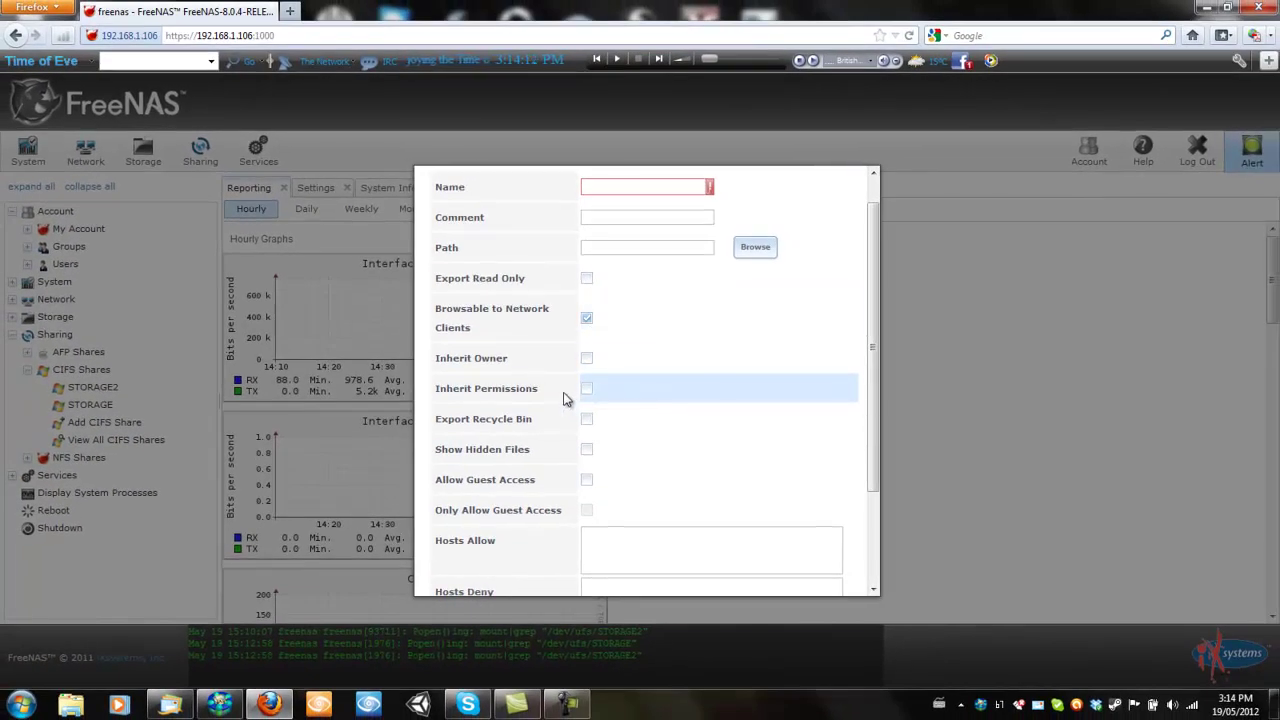
pyautogui.scroll(-1, 580, 397)
pyautogui.scroll(-2, 580, 397)
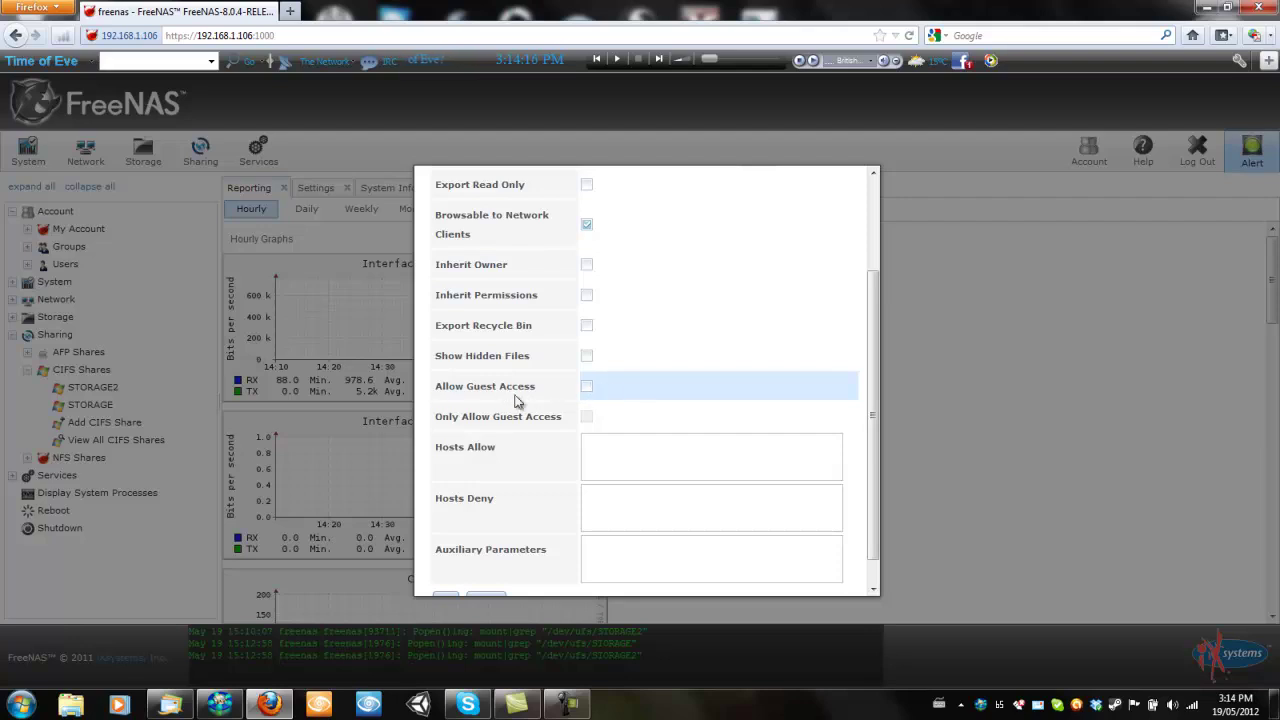
pyautogui.scroll(-1, 697, 423)
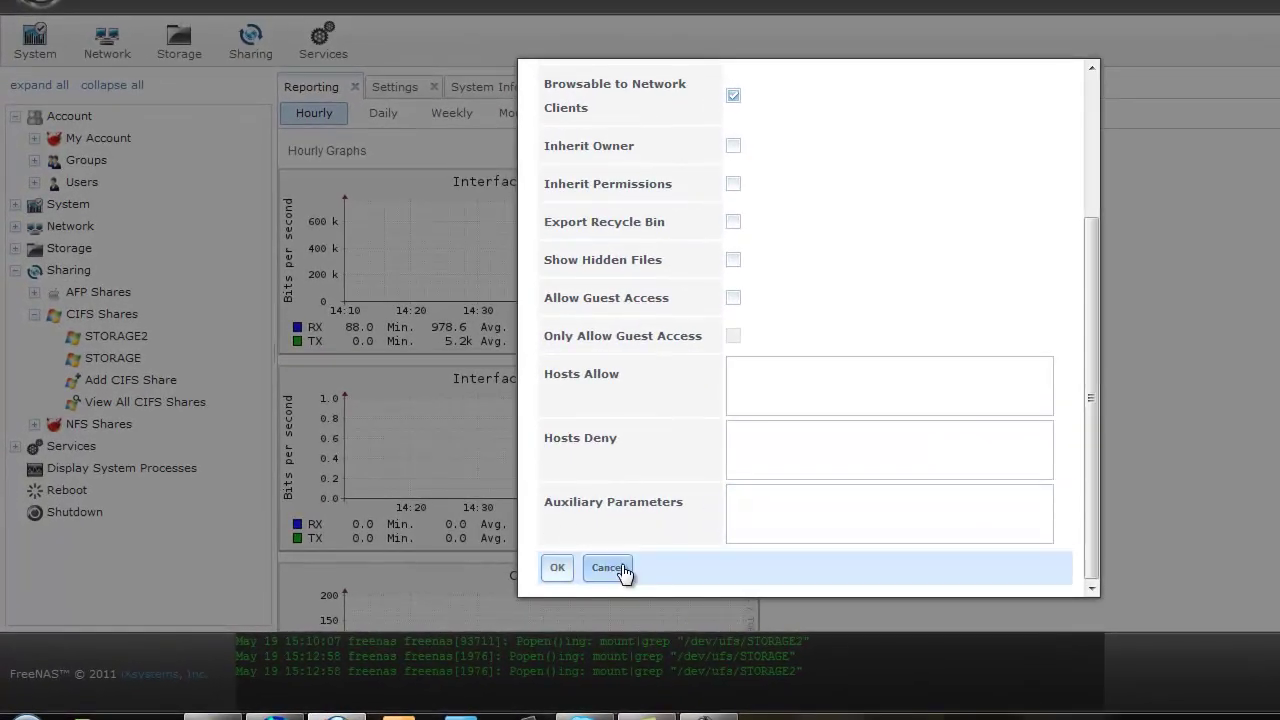
pyautogui.click(603, 567)
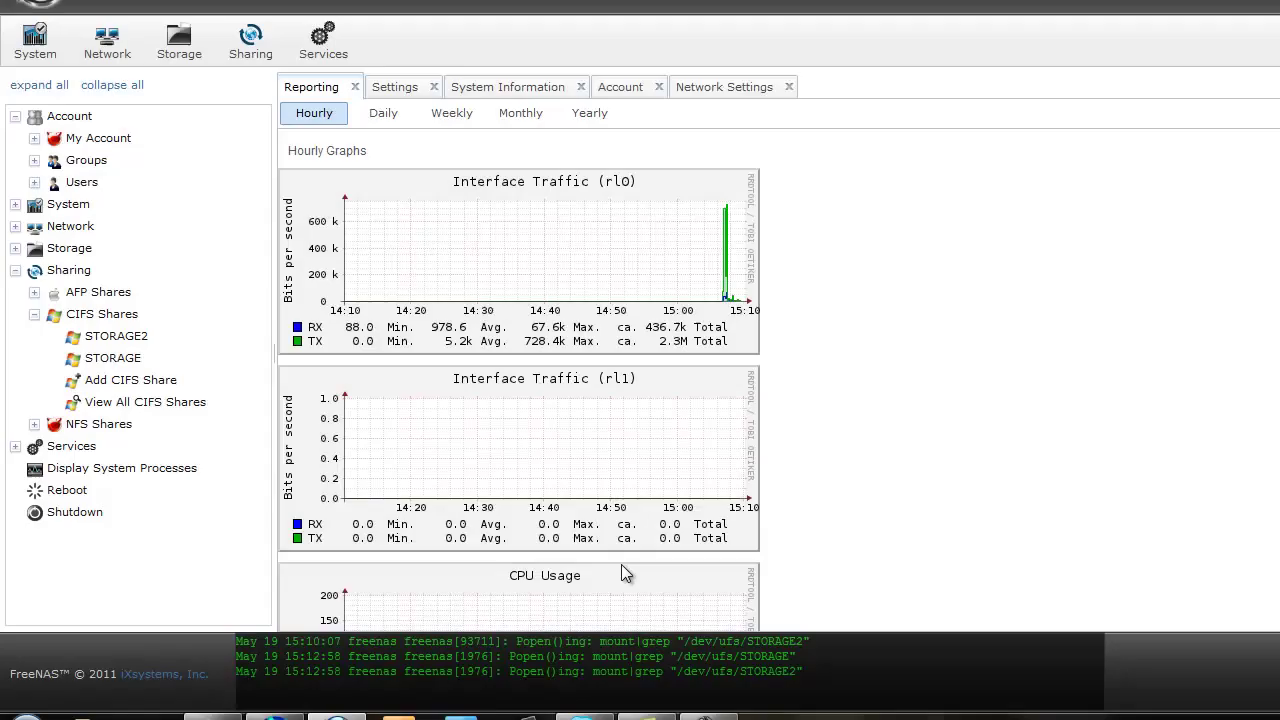
# Show the Control Services overview listing each service's on/off state
pyautogui.click(15, 270)
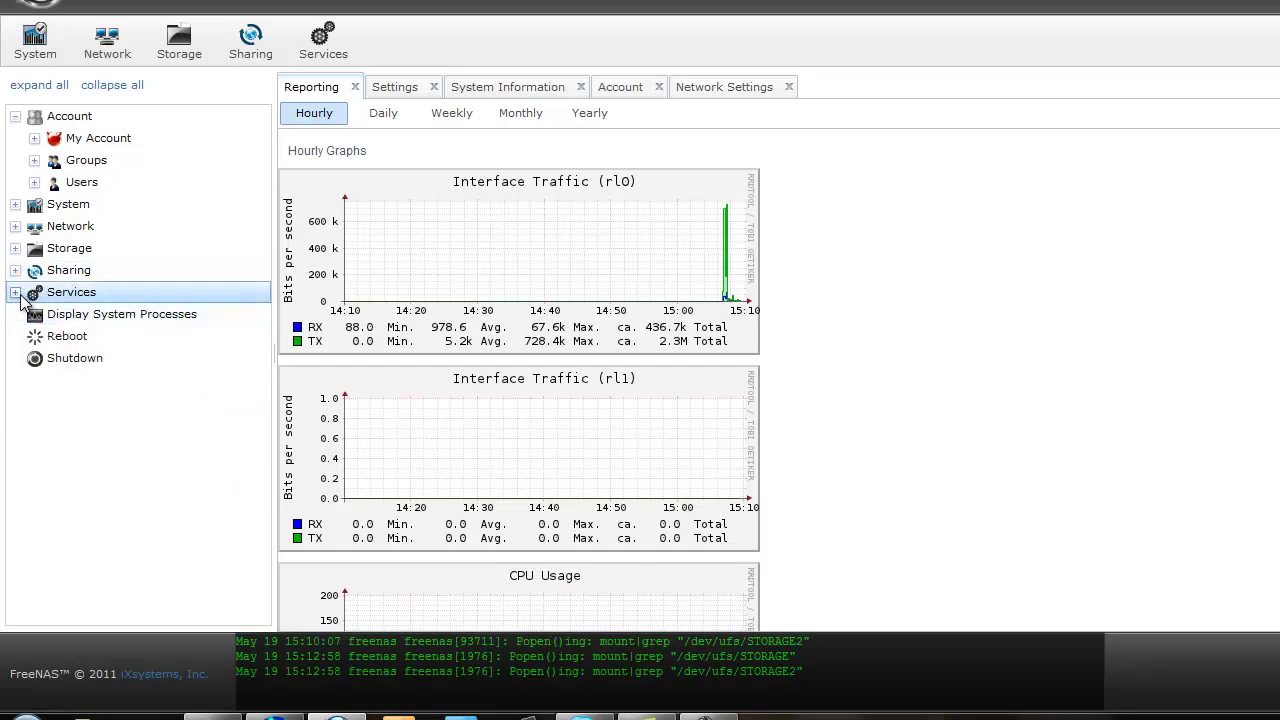
pyautogui.click(15, 292)
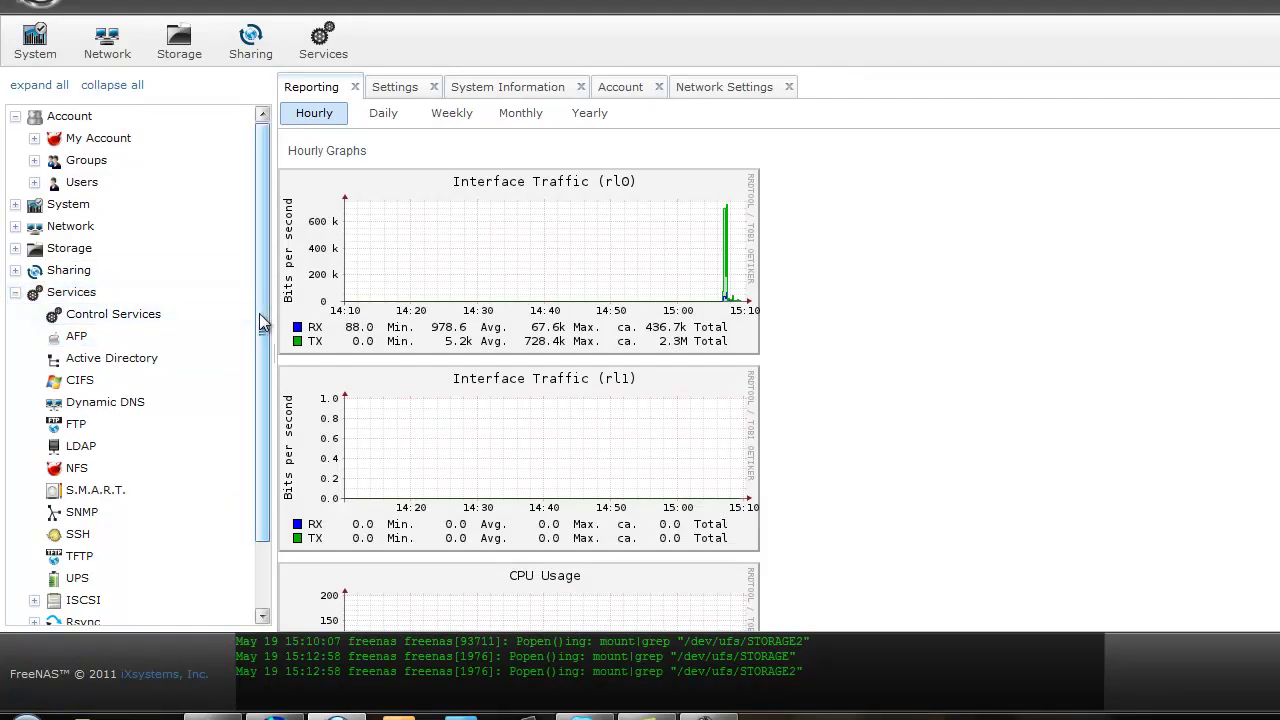
pyautogui.scroll(-2, 262, 320)
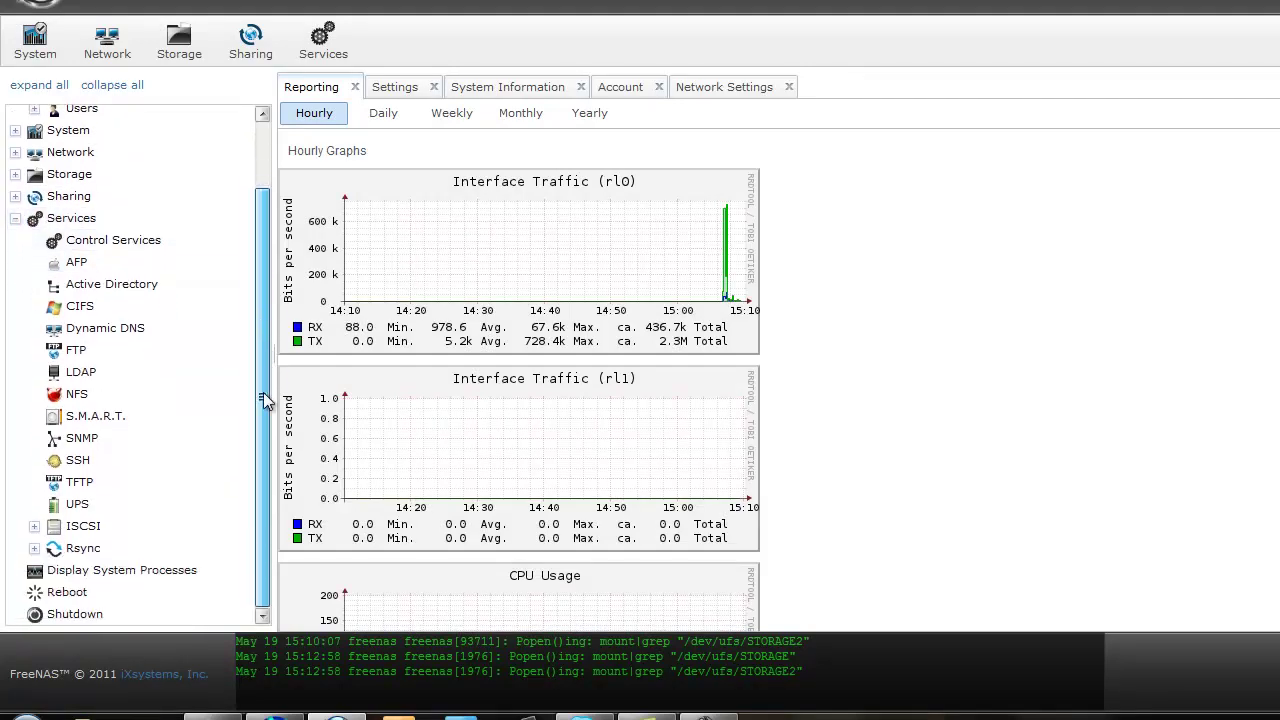
pyautogui.click(140, 249)
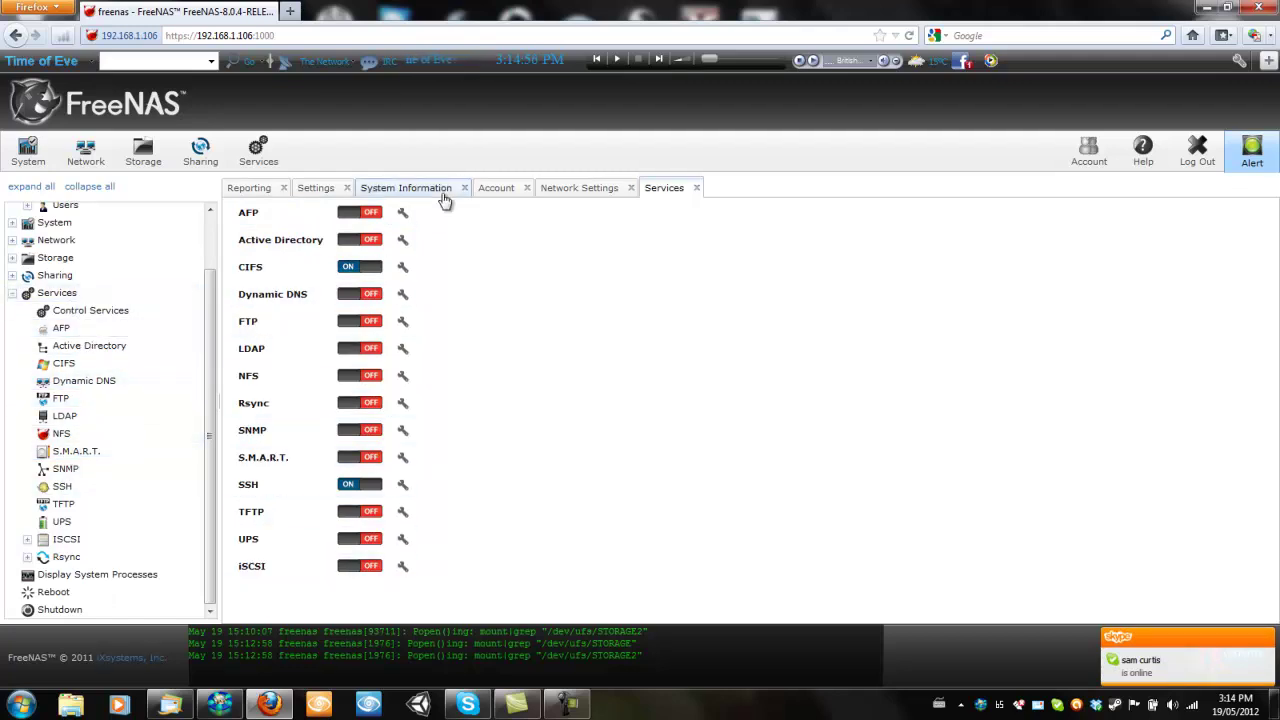
# Open the AFP service settings, cancel them unchanged, then select CIFS
pyautogui.click(61, 333)
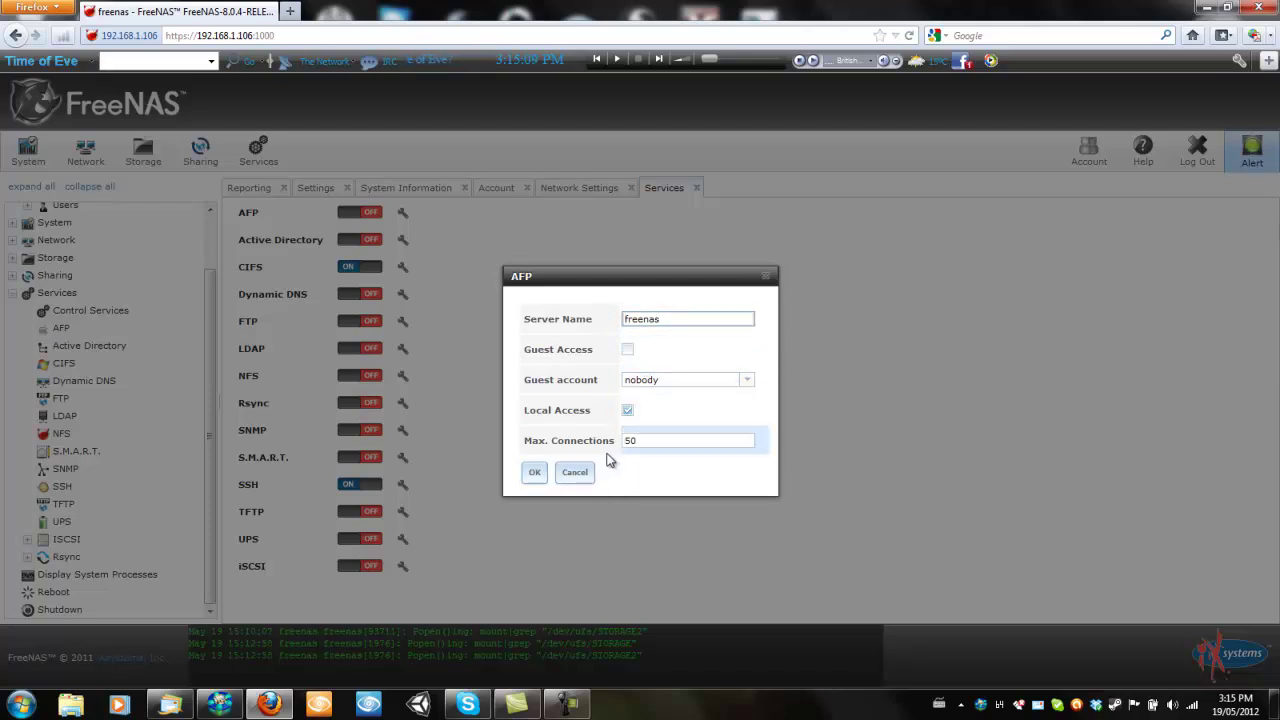
pyautogui.click(573, 474)
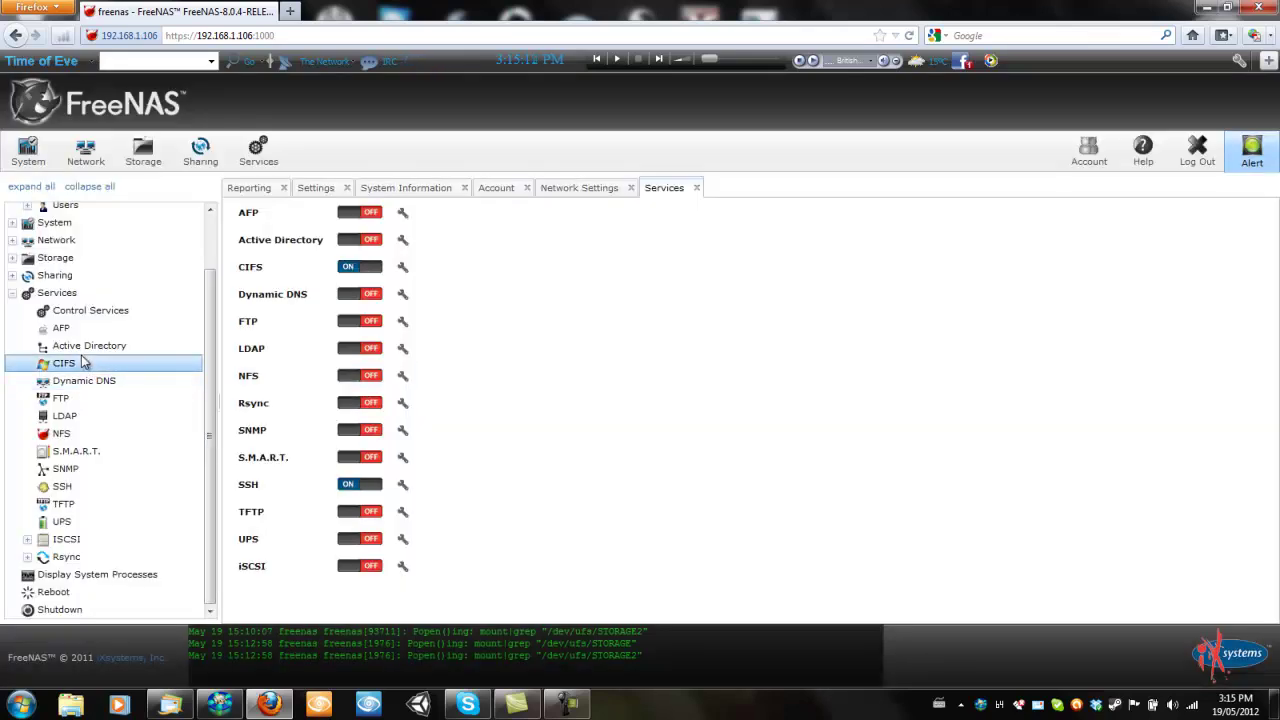
pyautogui.click(66, 362)
# Set the CIFS log level to Normal and save, confirming 'CIFS successfully updated'
pyautogui.rightClick(83, 362)
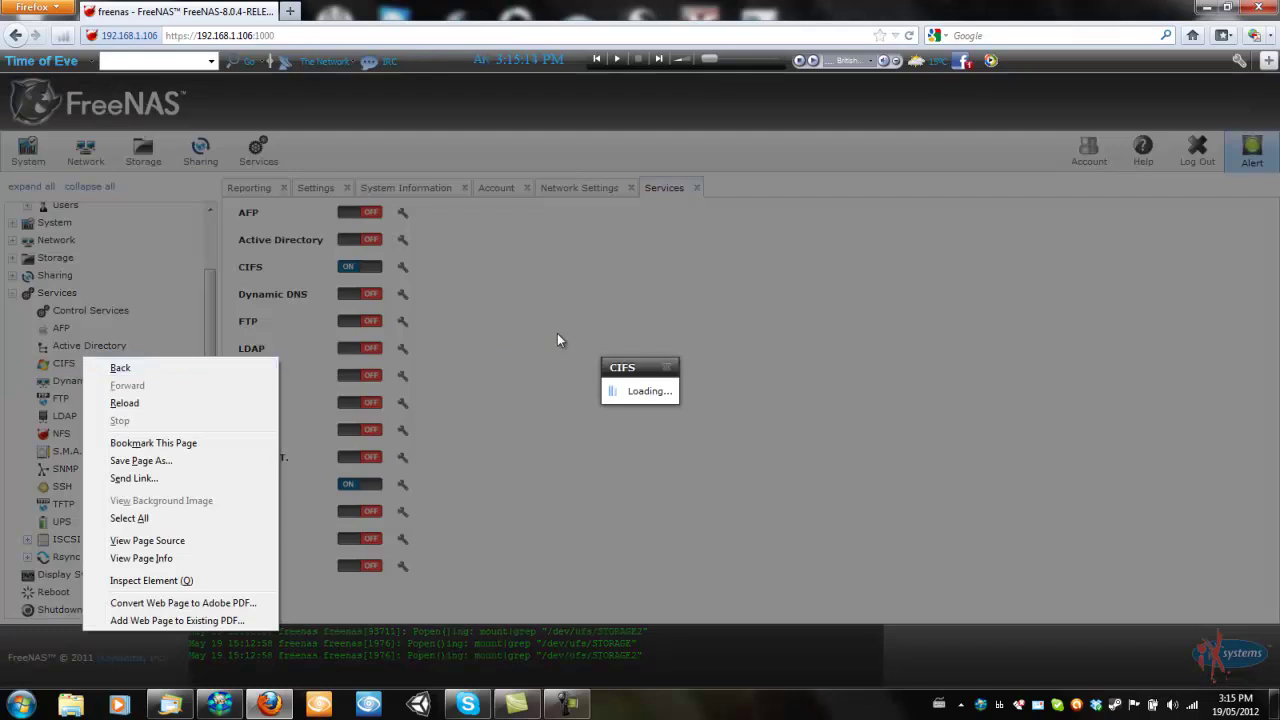
pyautogui.click(641, 368)
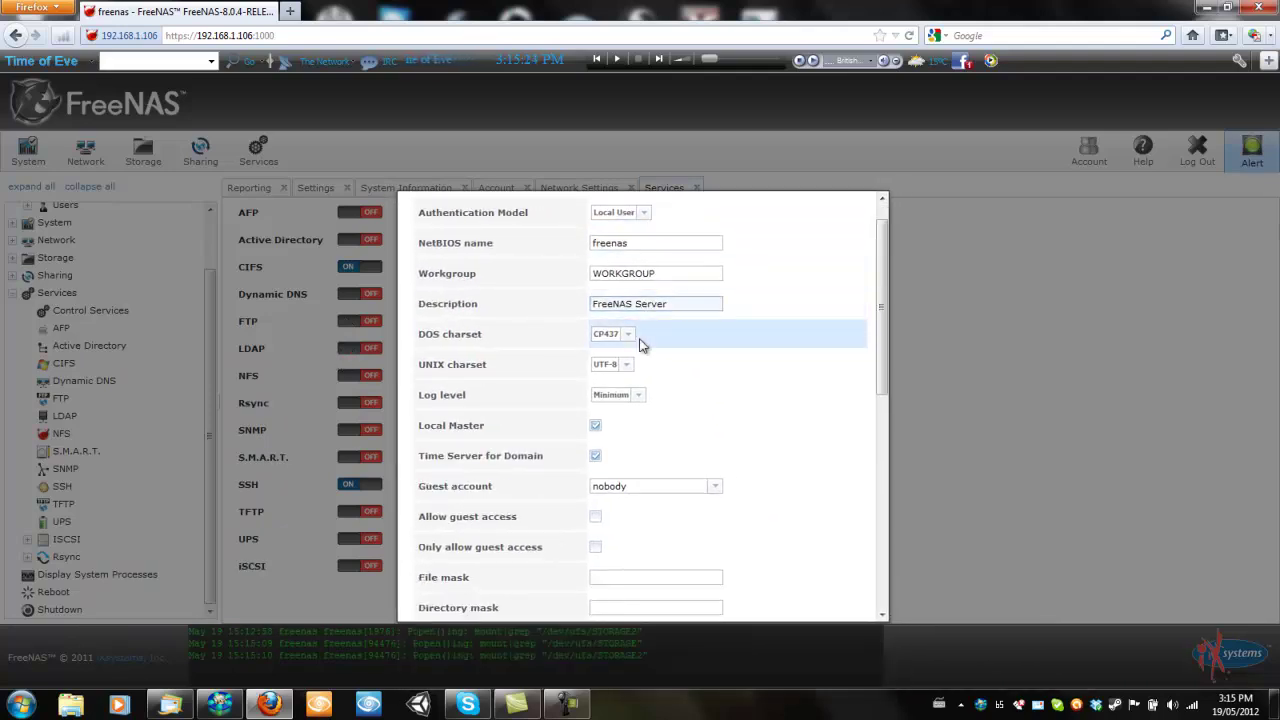
pyautogui.click(640, 396)
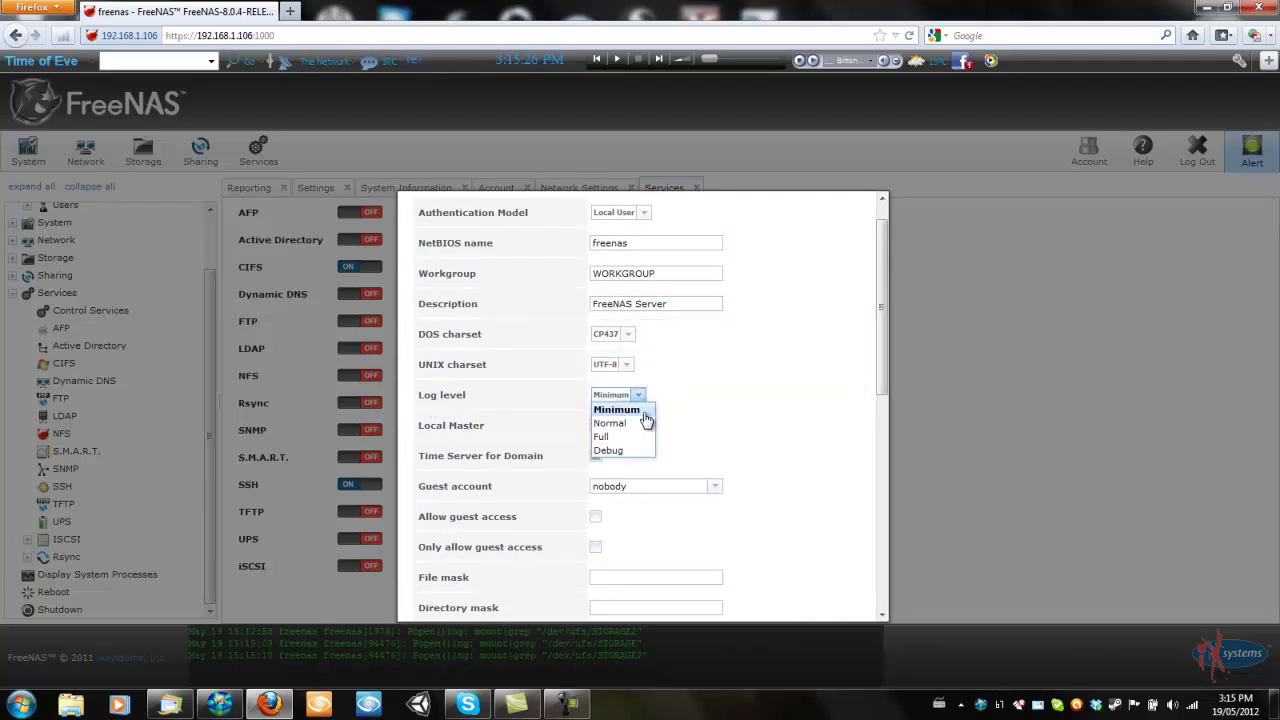
pyautogui.click(645, 424)
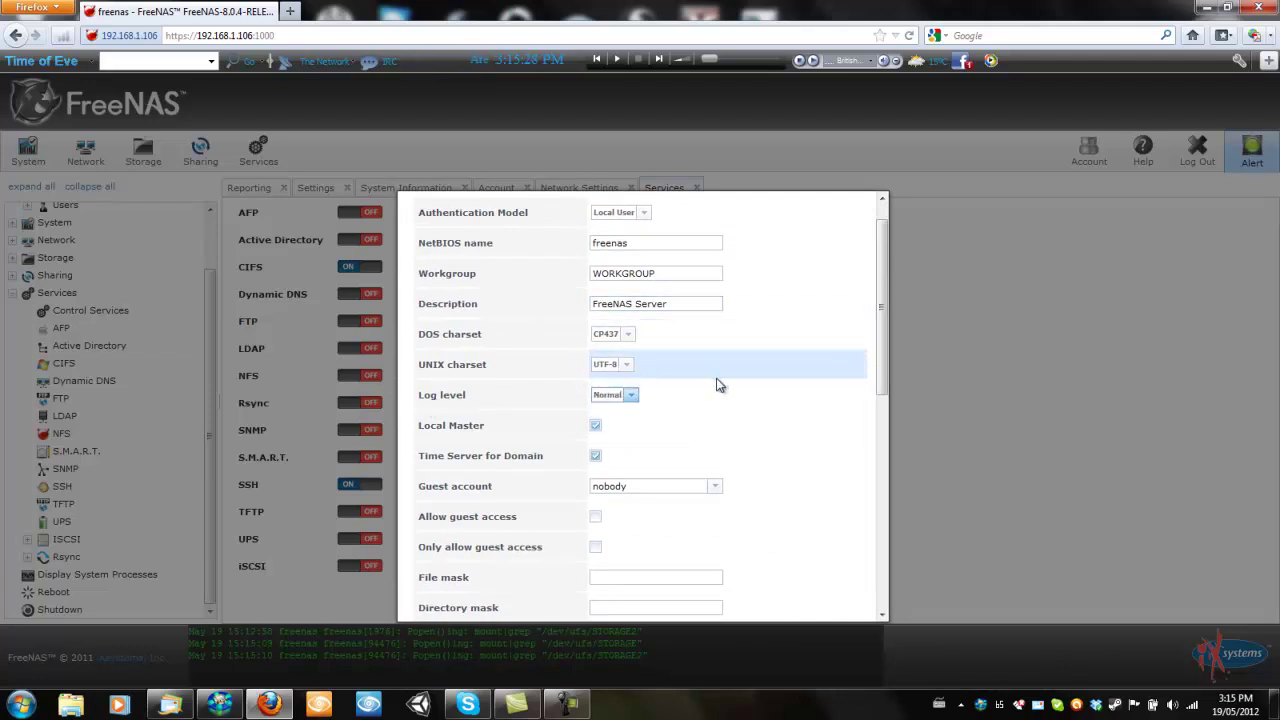
pyautogui.scroll(1, 718, 386)
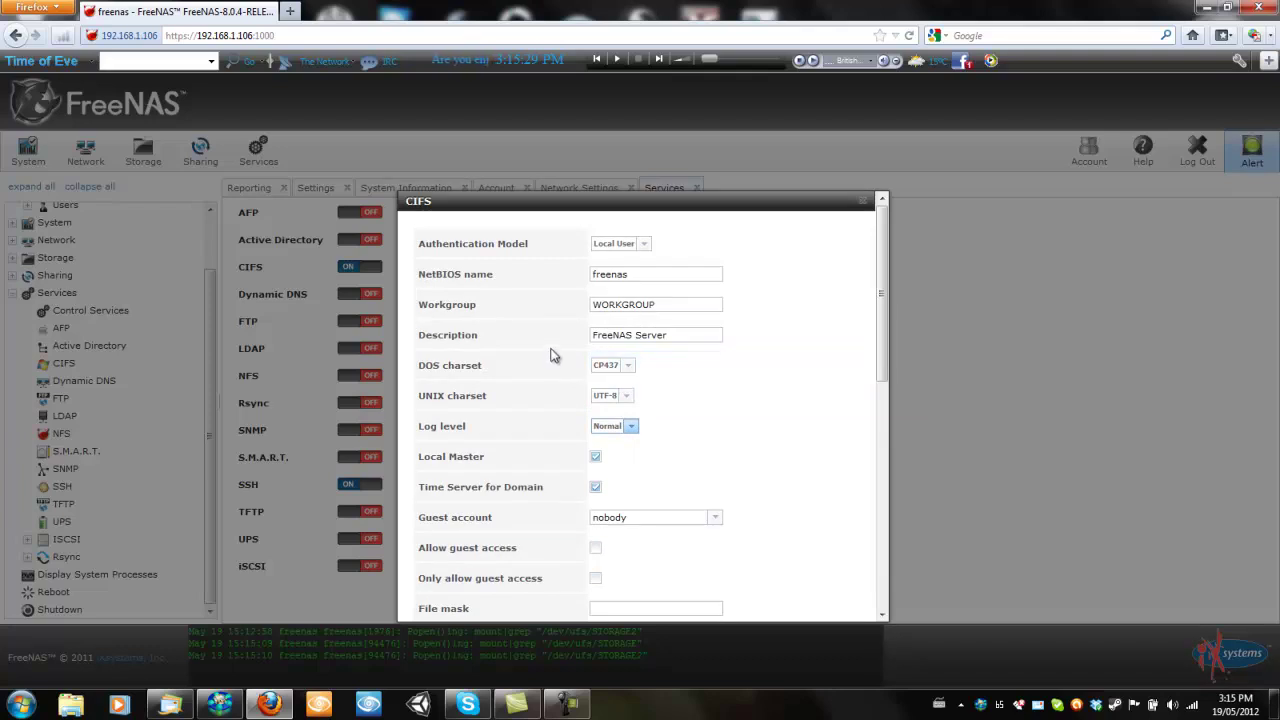
pyautogui.scroll(-5, 500, 445)
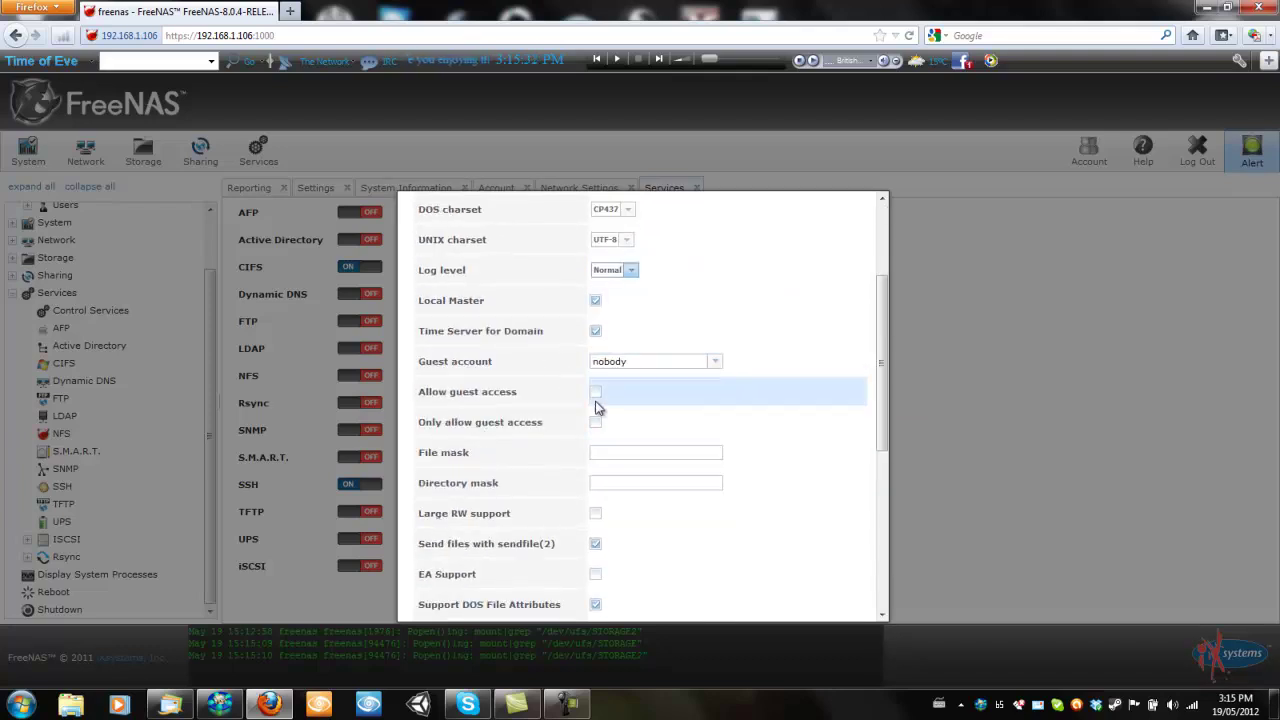
pyautogui.scroll(-6, 600, 408)
pyautogui.scroll(-5, 610, 415)
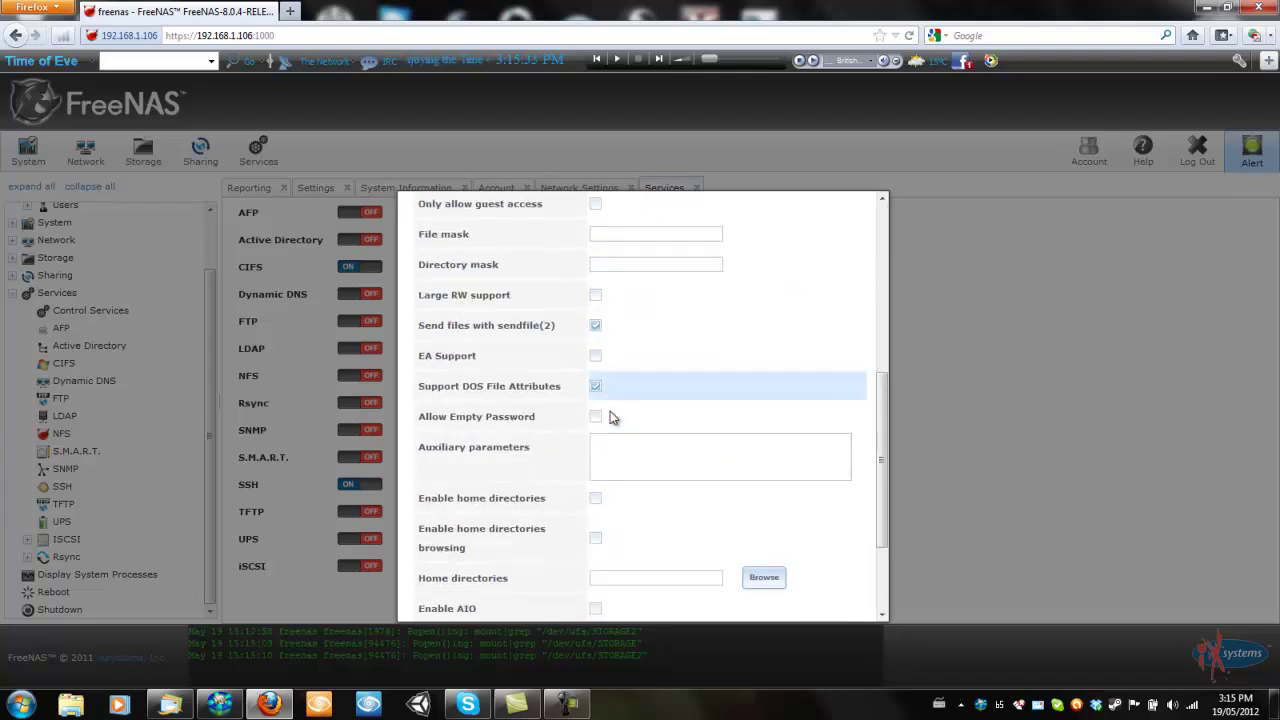
pyautogui.click(430, 598)
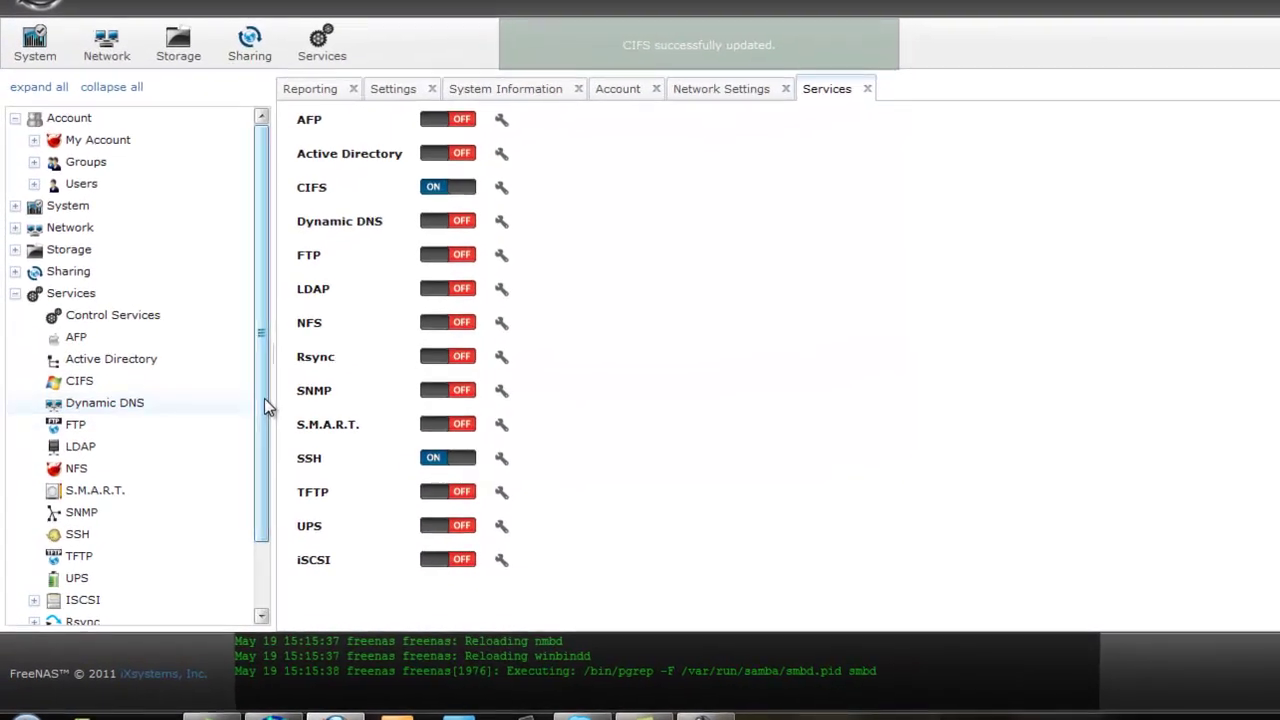
pyautogui.scroll(-2, 194, 480)
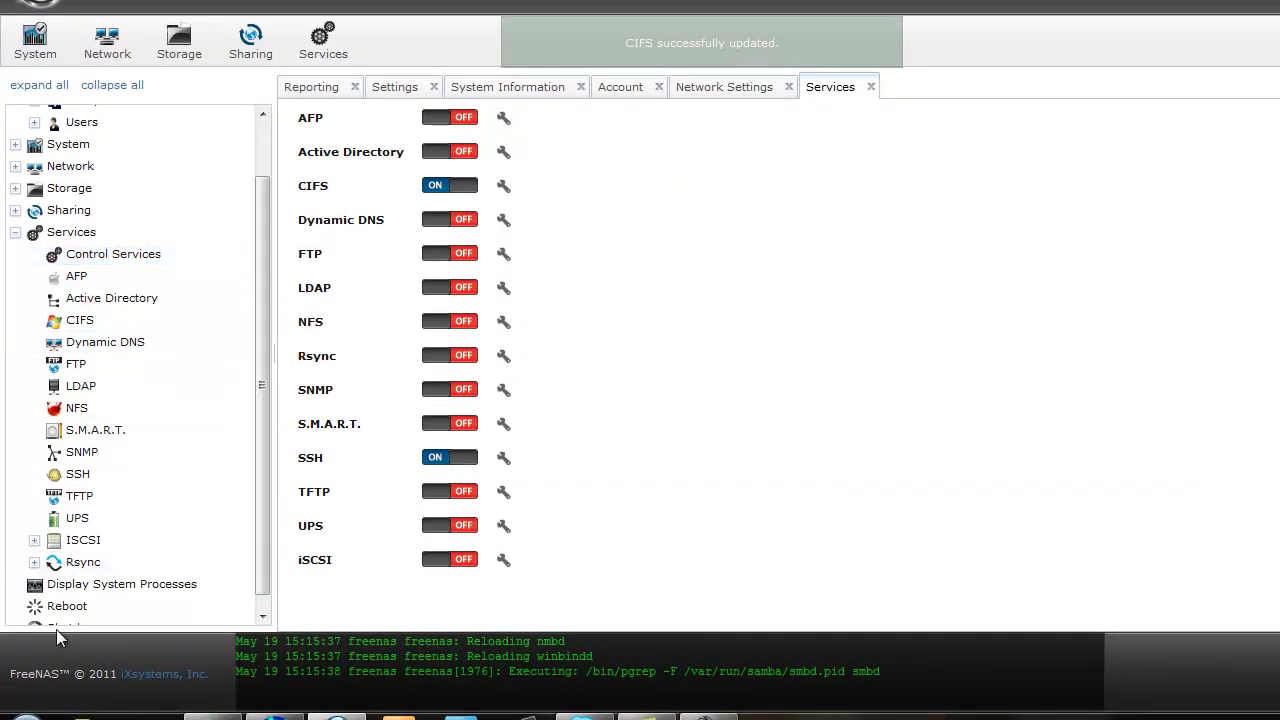
pyautogui.click(28, 236)
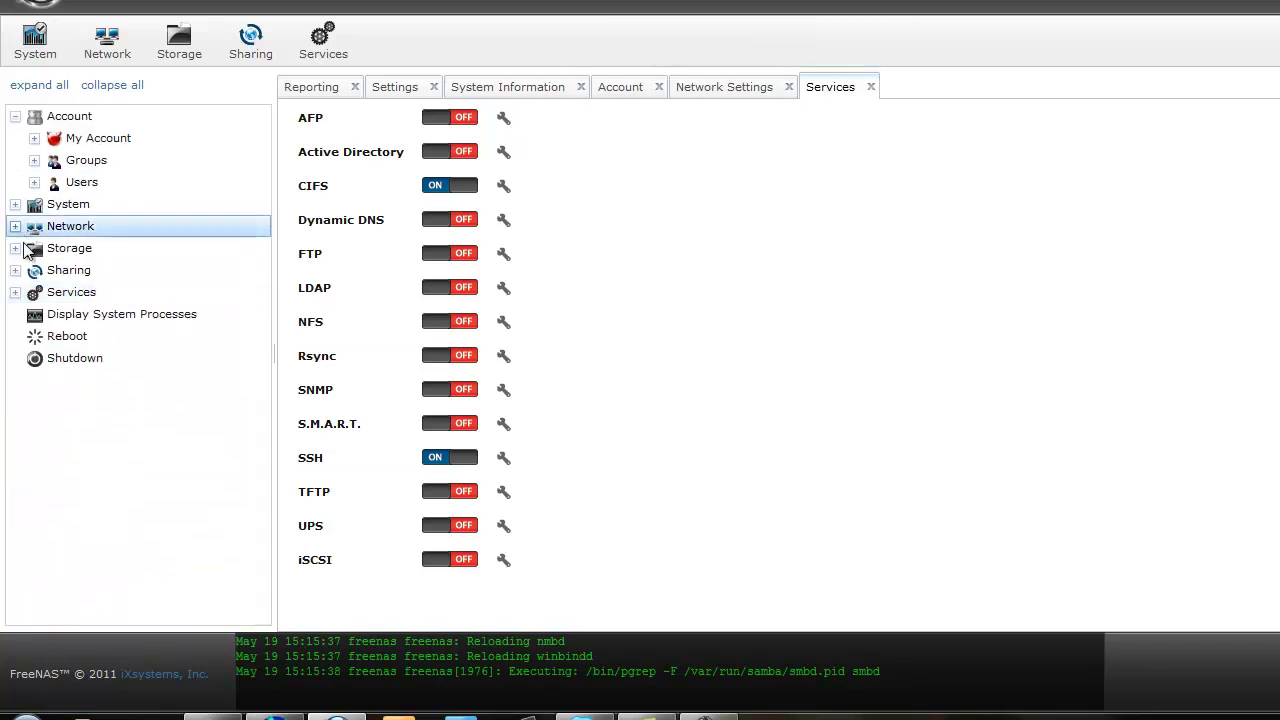
# Collapse Services in the tree and close the Running Processes window
pyautogui.click(40, 316)
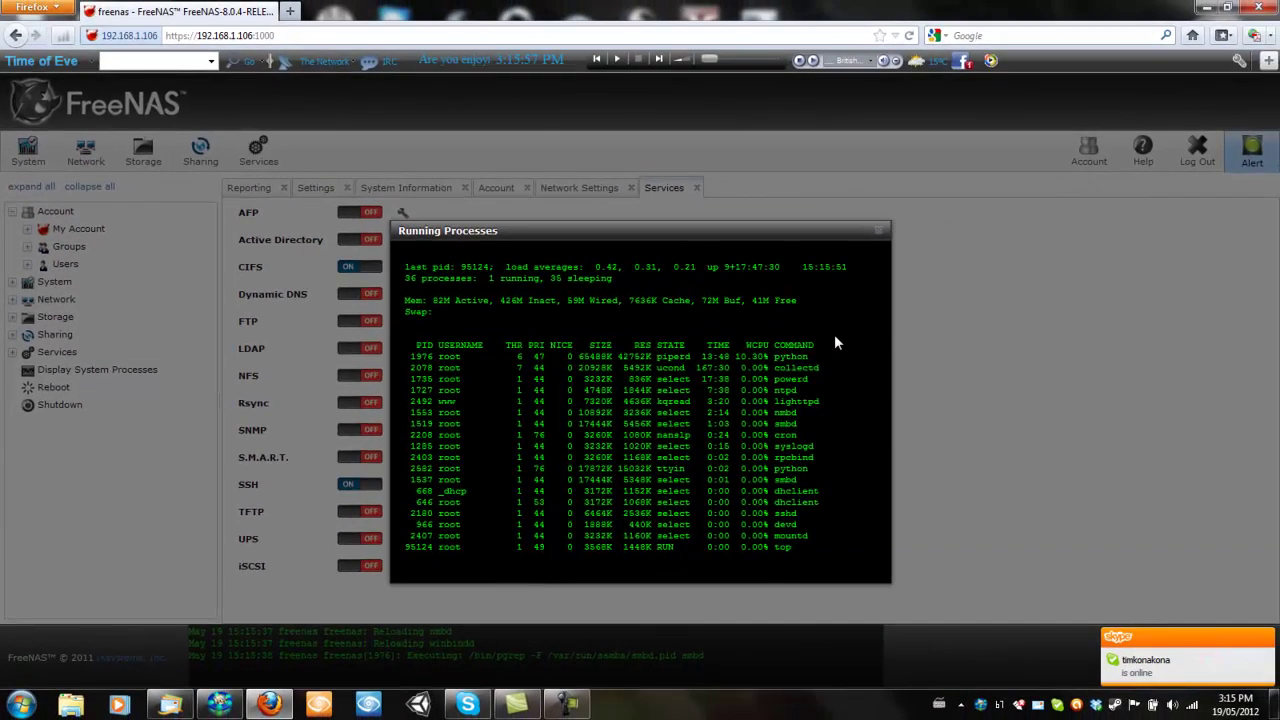
pyautogui.click(878, 230)
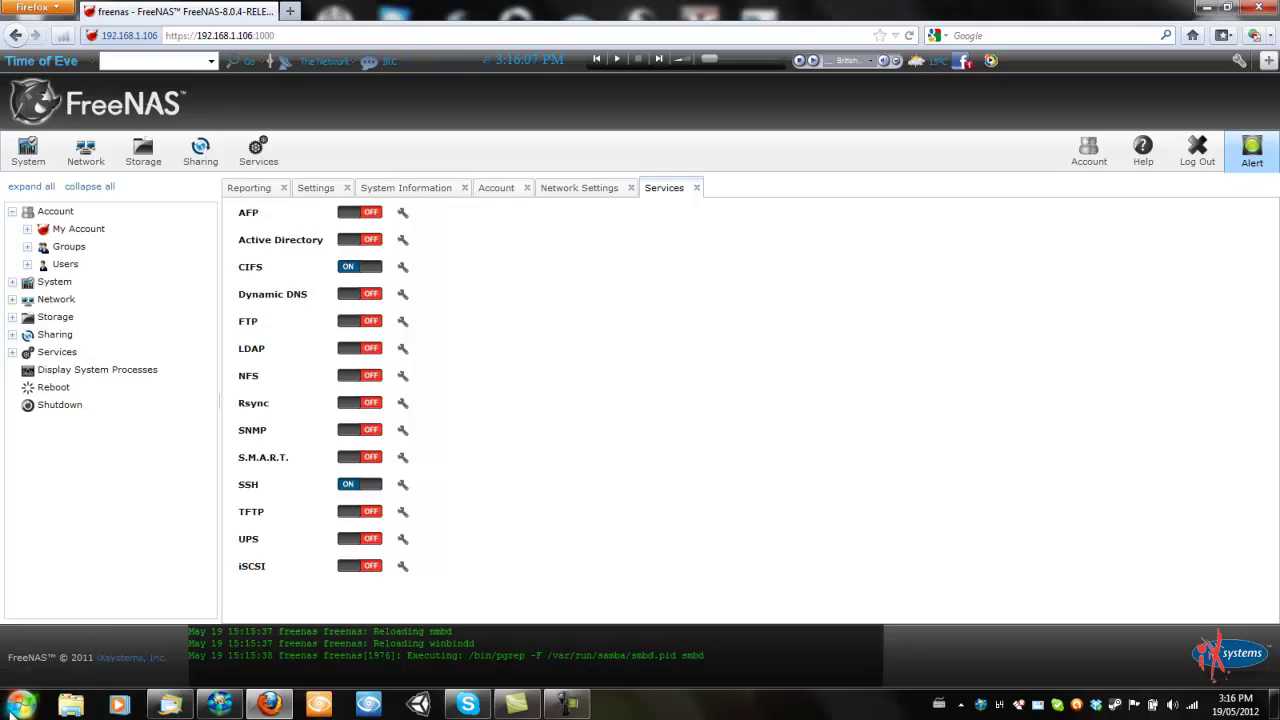
# Launch PuTTY from Start search and open an SSH session to 192.168.1.106
pyautogui.click(12, 710)
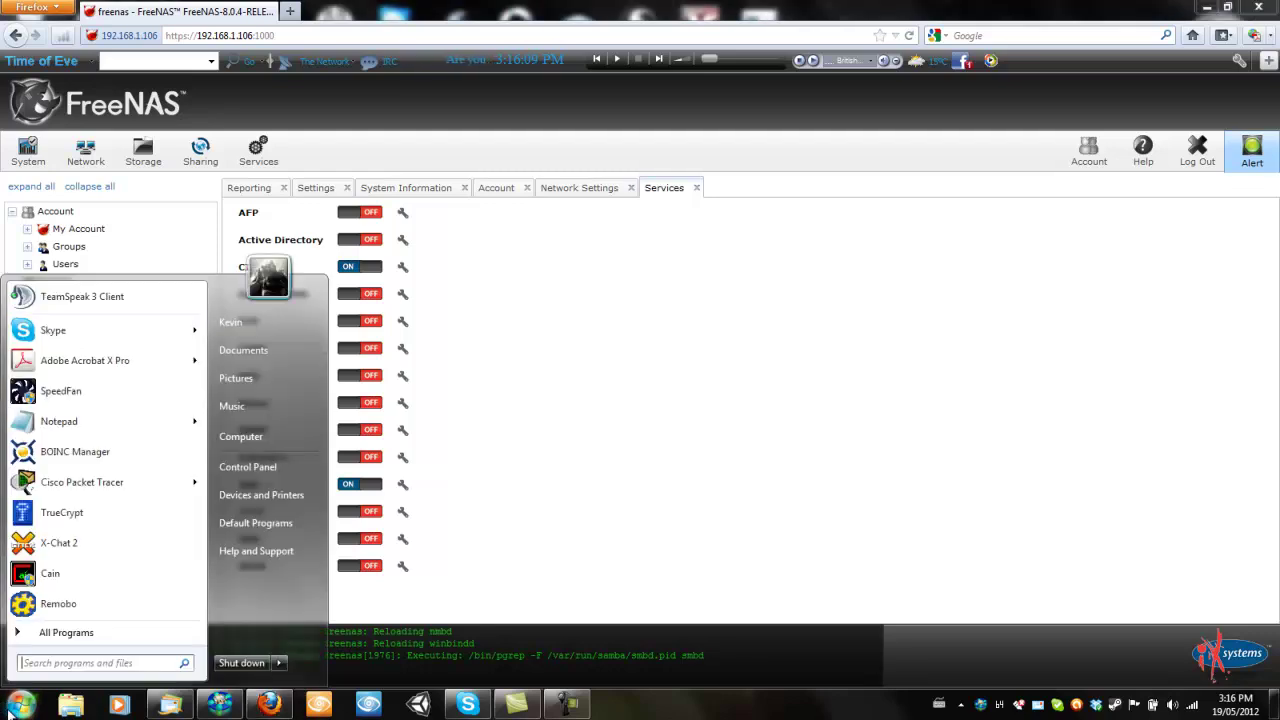
pyautogui.write('putty')
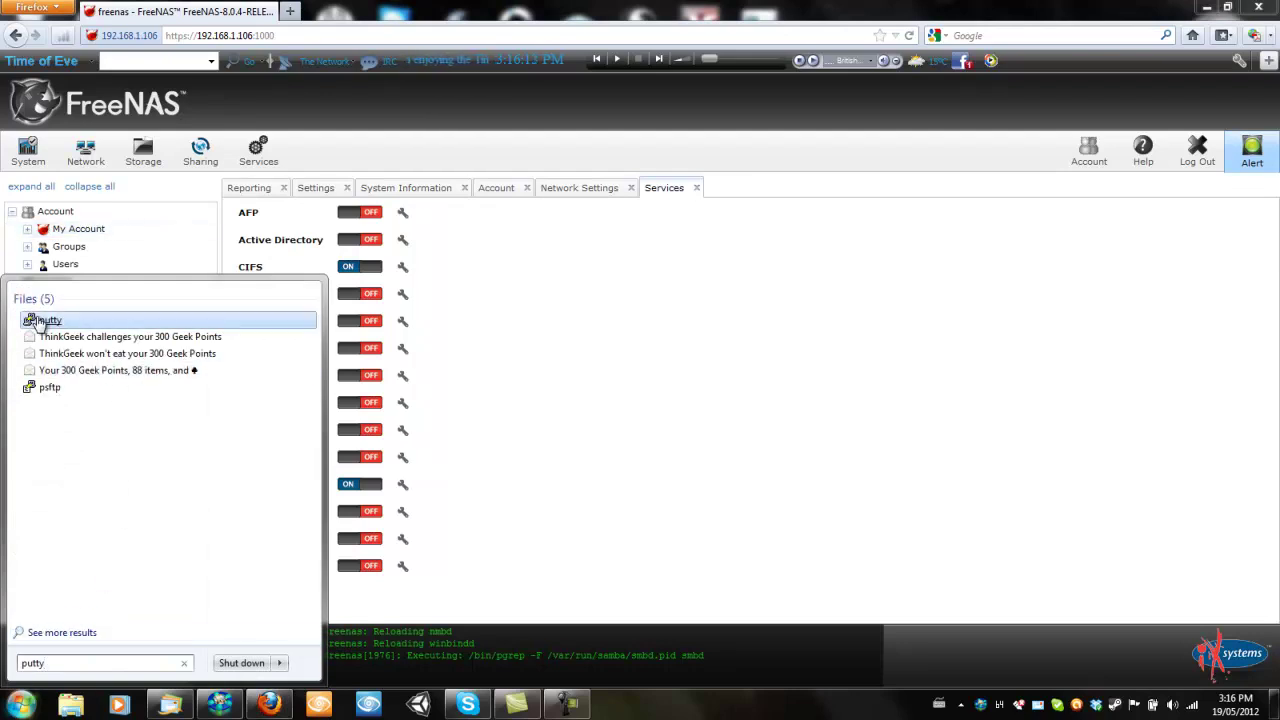
pyautogui.click(45, 322)
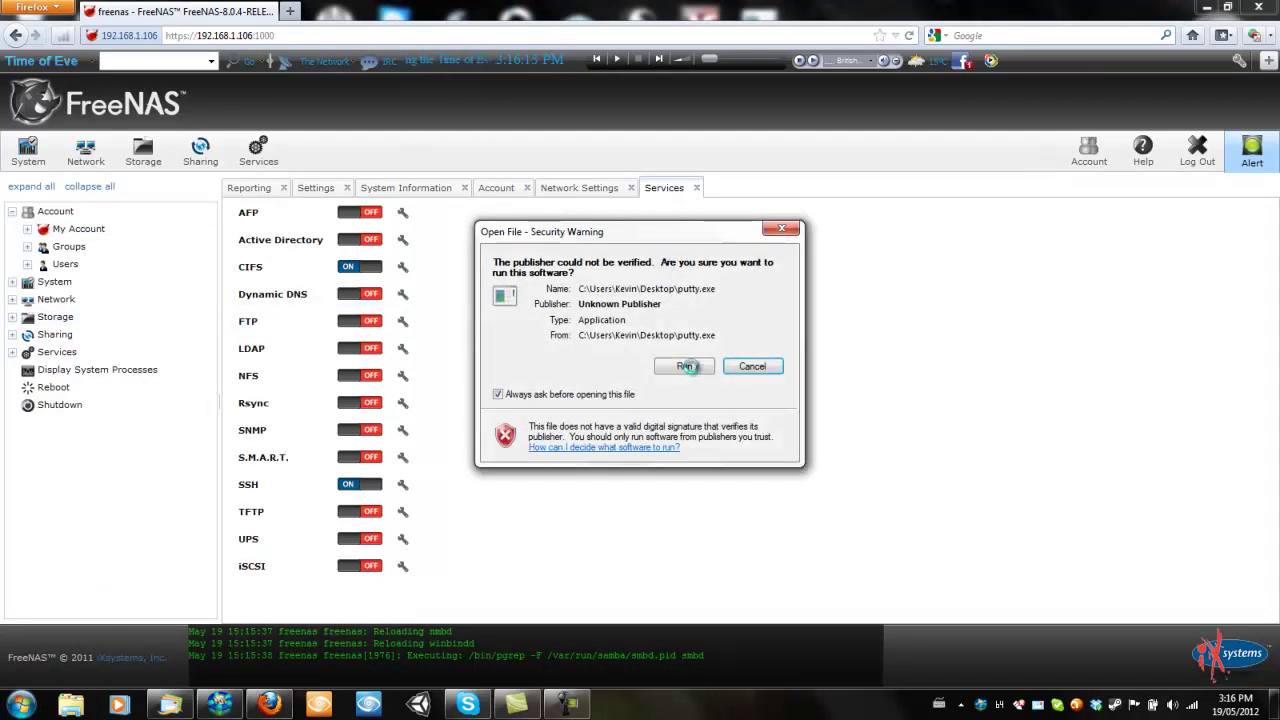
pyautogui.click(688, 367)
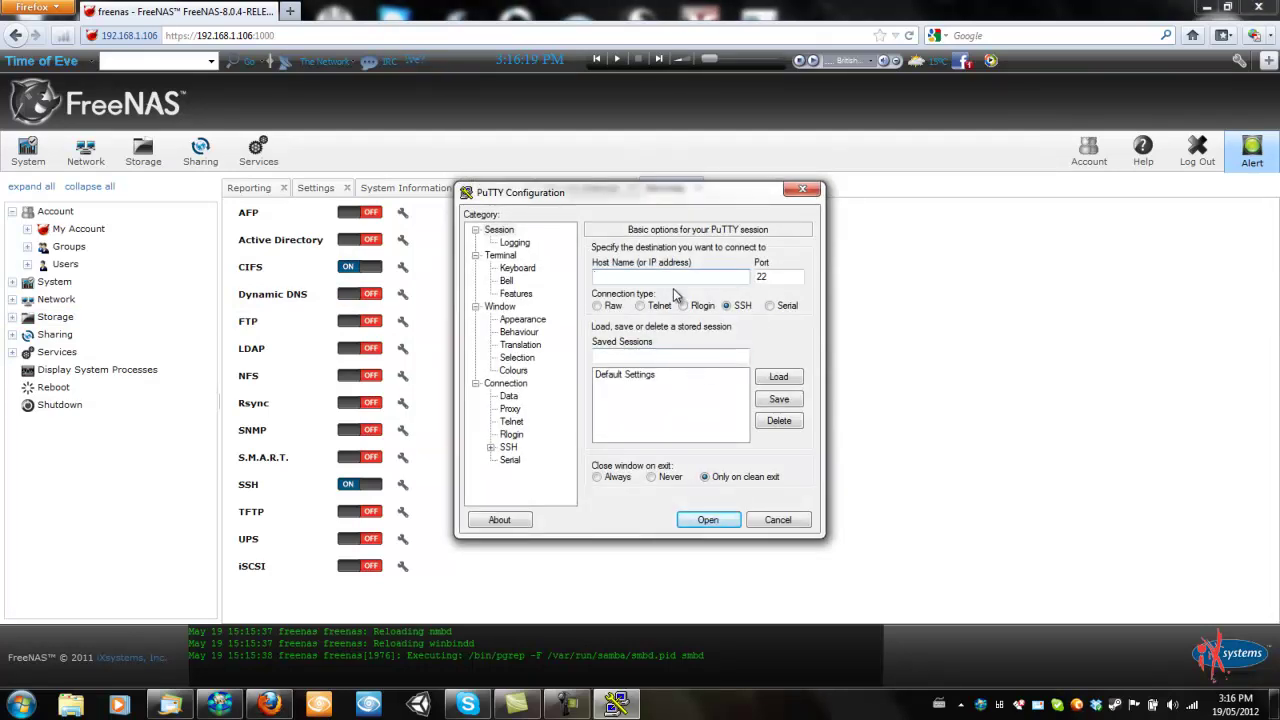
pyautogui.write('192.168.')
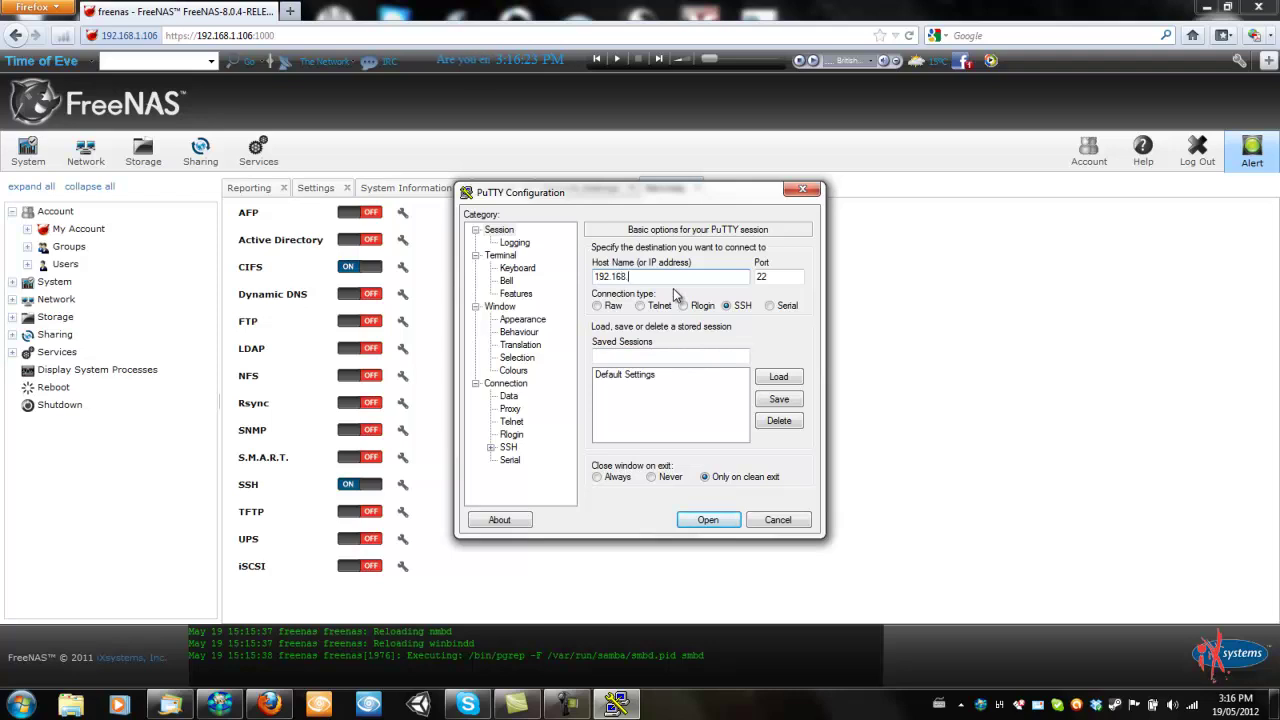
pyautogui.write('1.106')
pyautogui.click(704, 522)
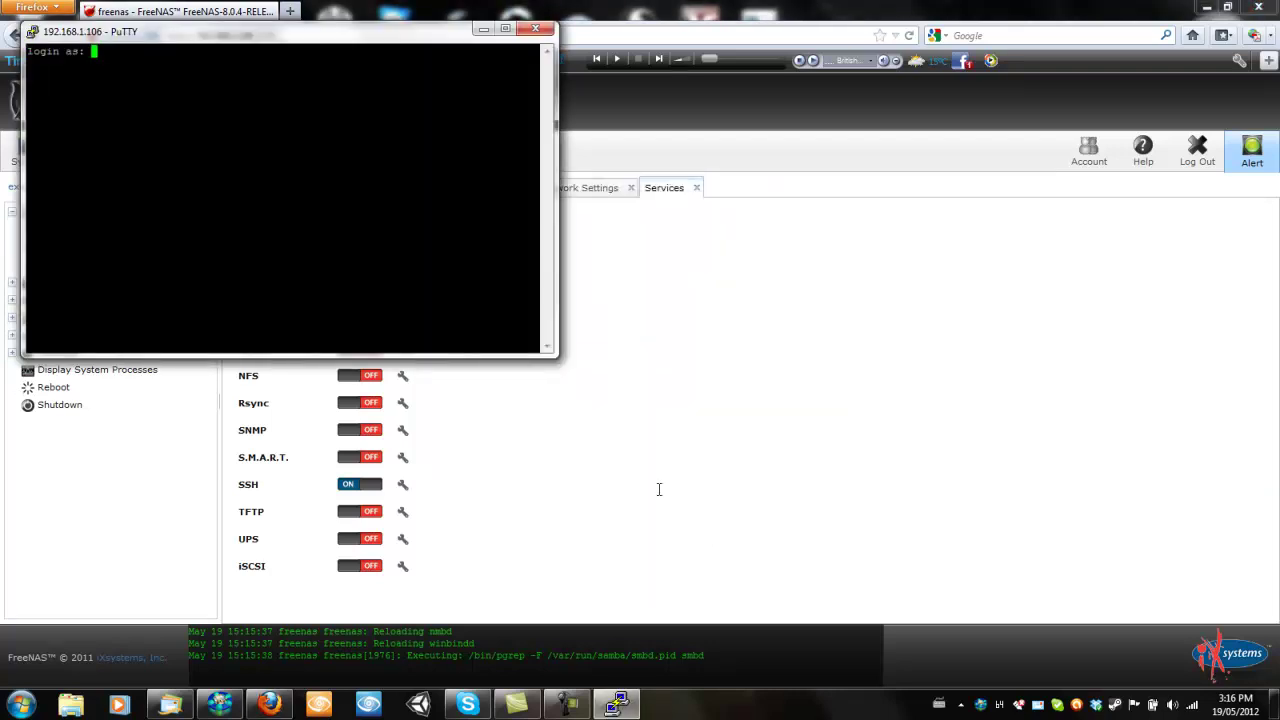
# Log in as root with the account password and run ls in the home directory
pyautogui.write('root')
pyautogui.press('Return')
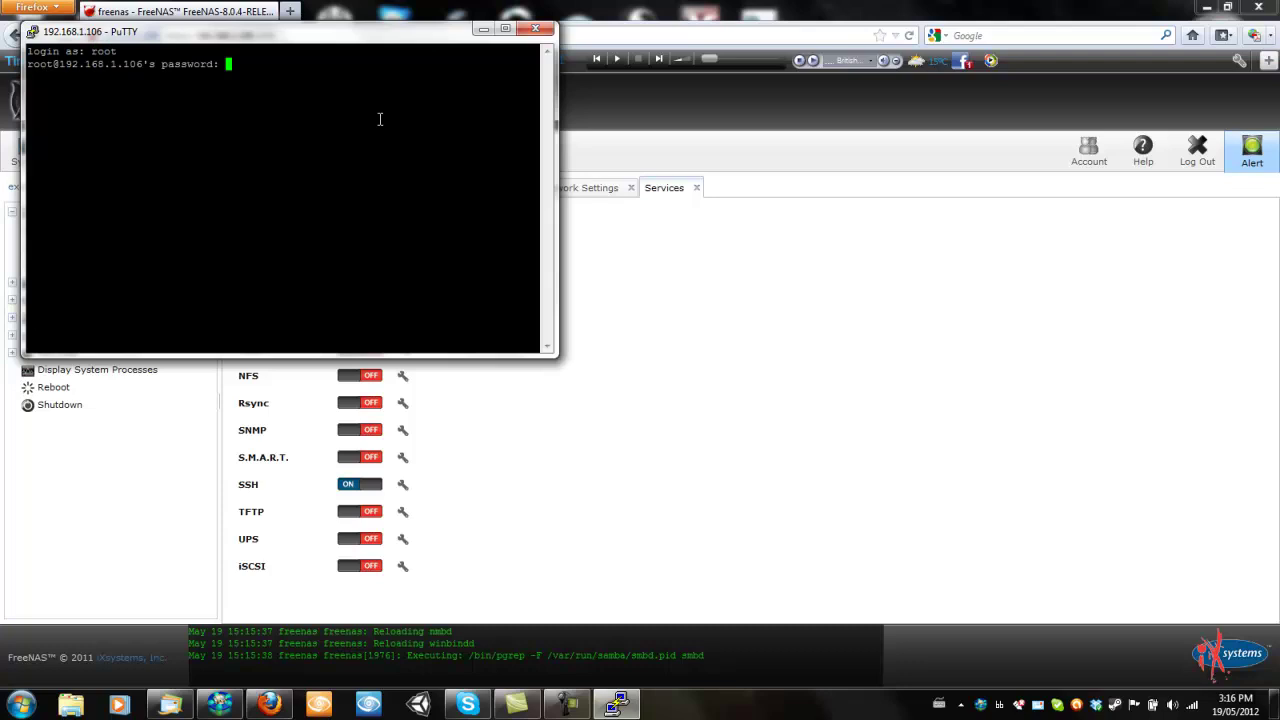
pyautogui.press('Return')
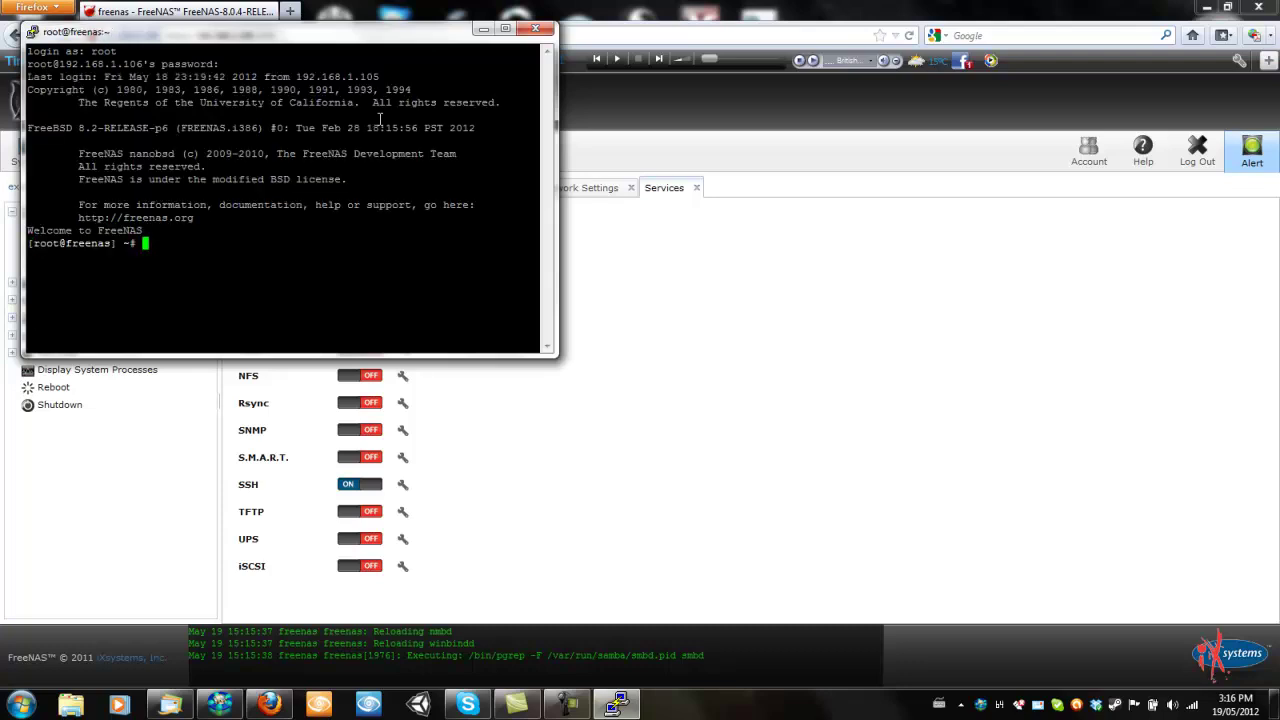
pyautogui.write('ls')
pyautogui.press('Return')
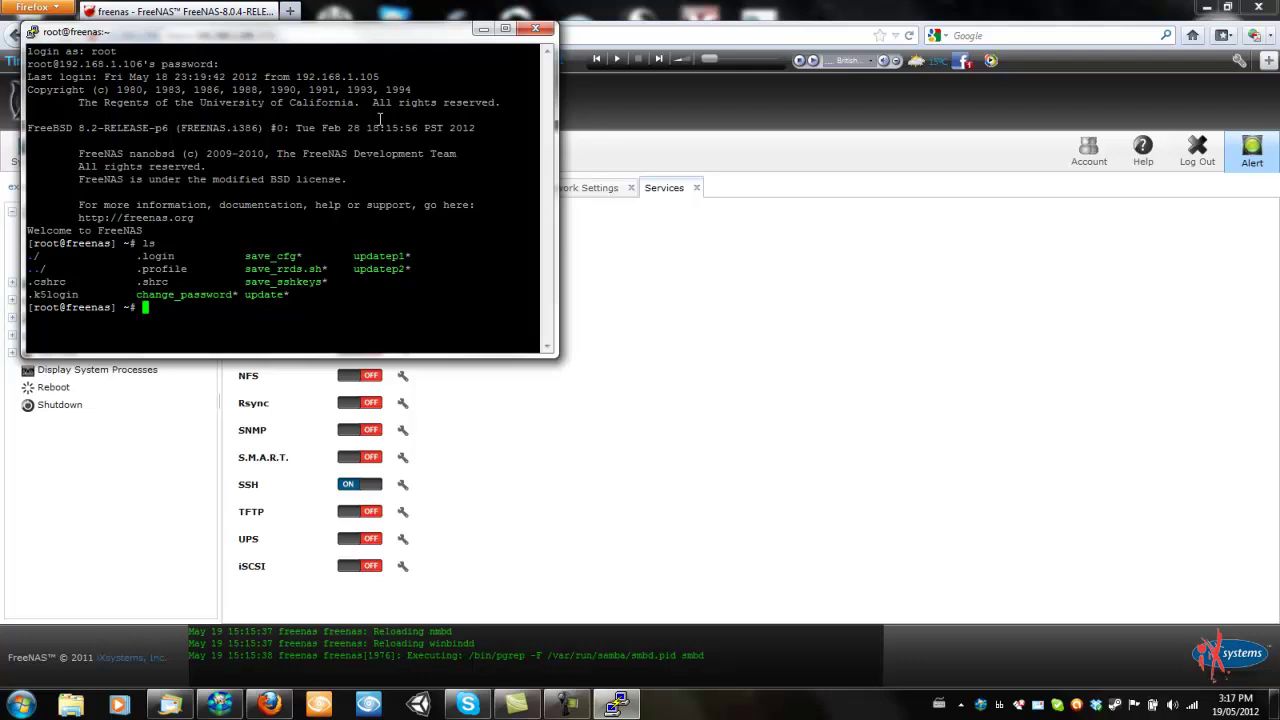
# Change into /etc, list it, then move into /etc/local
pyautogui.write('cd etc')
pyautogui.press('Return')
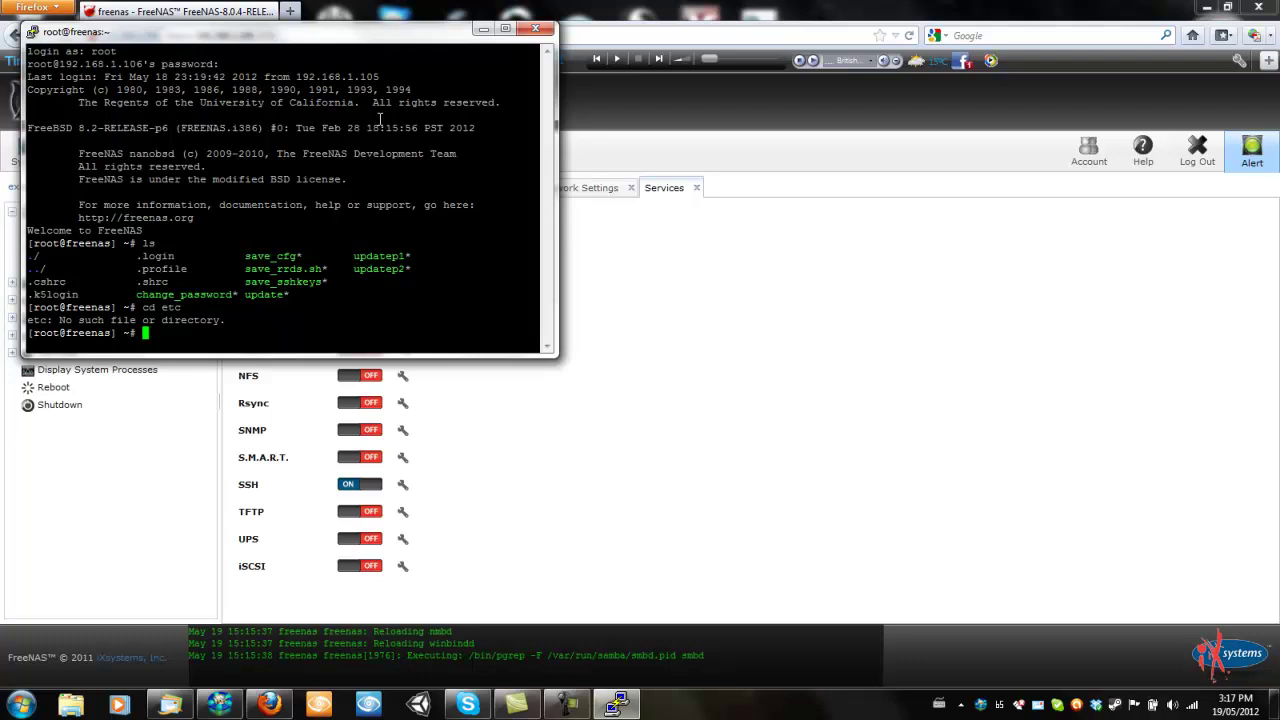
pyautogui.write('cd /etc')
pyautogui.press('Return')
pyautogui.write('ls')
pyautogui.press('Return')
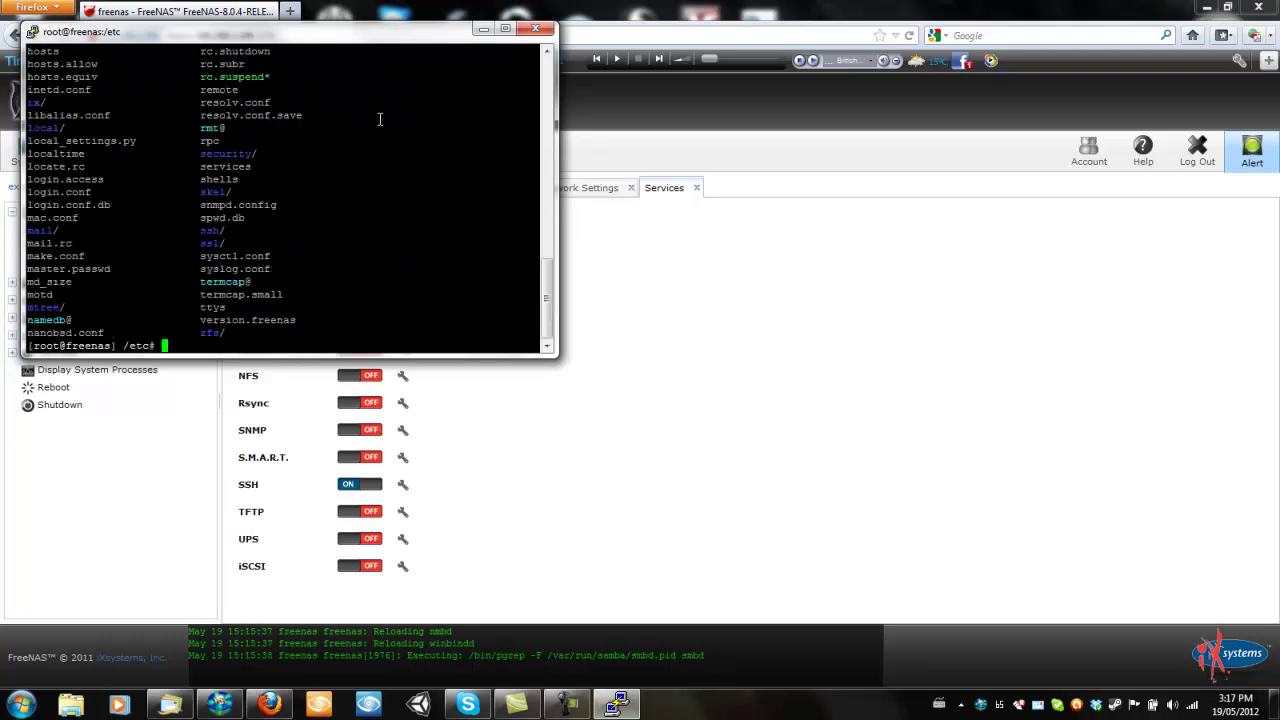
pyautogui.write('cd local')
pyautogui.press('Return')
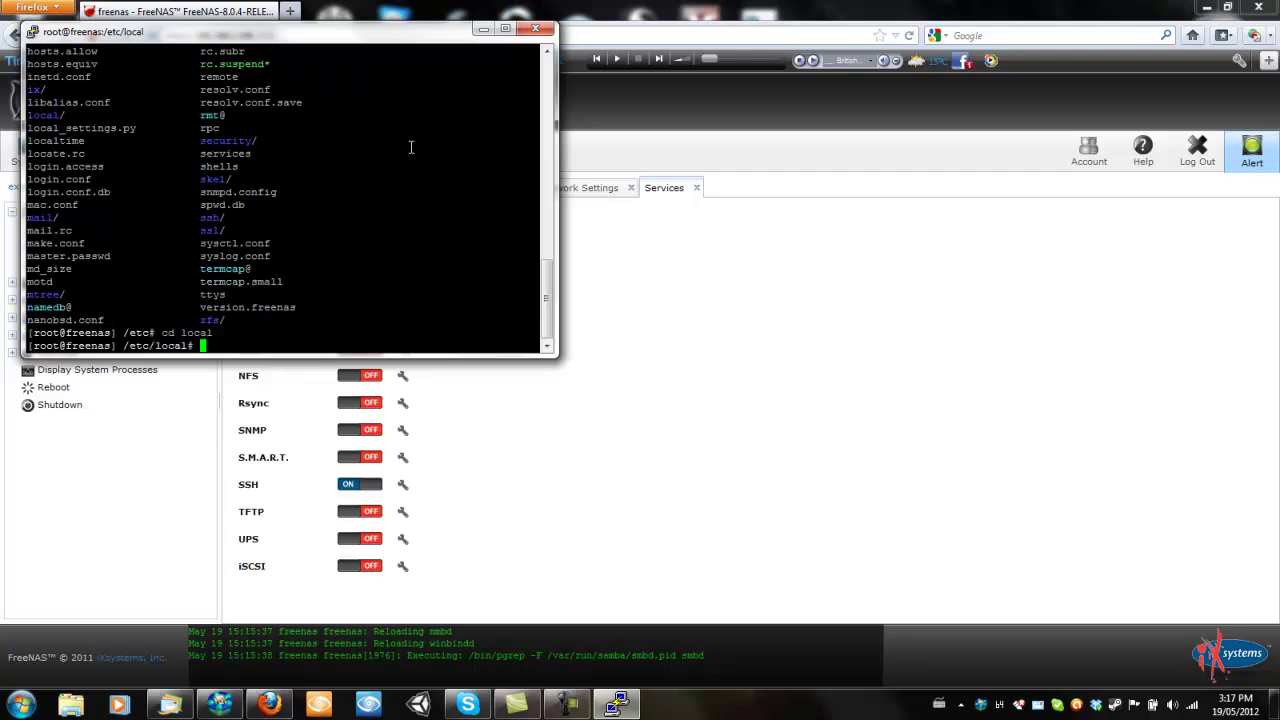
# Open samba.conf in vi, quit with :q, and list /etc/local's files
pyautogui.write('vi samba.conf')
pyautogui.press('Return')
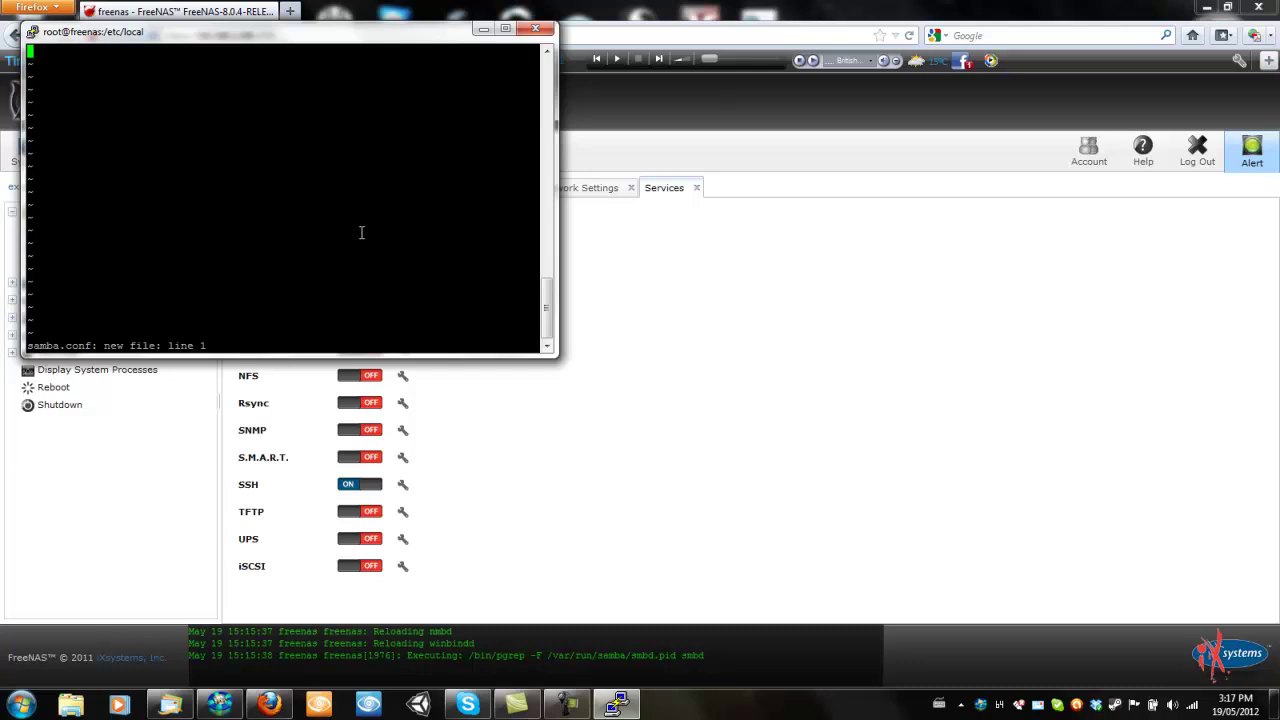
pyautogui.write(':q')
pyautogui.press('Return')
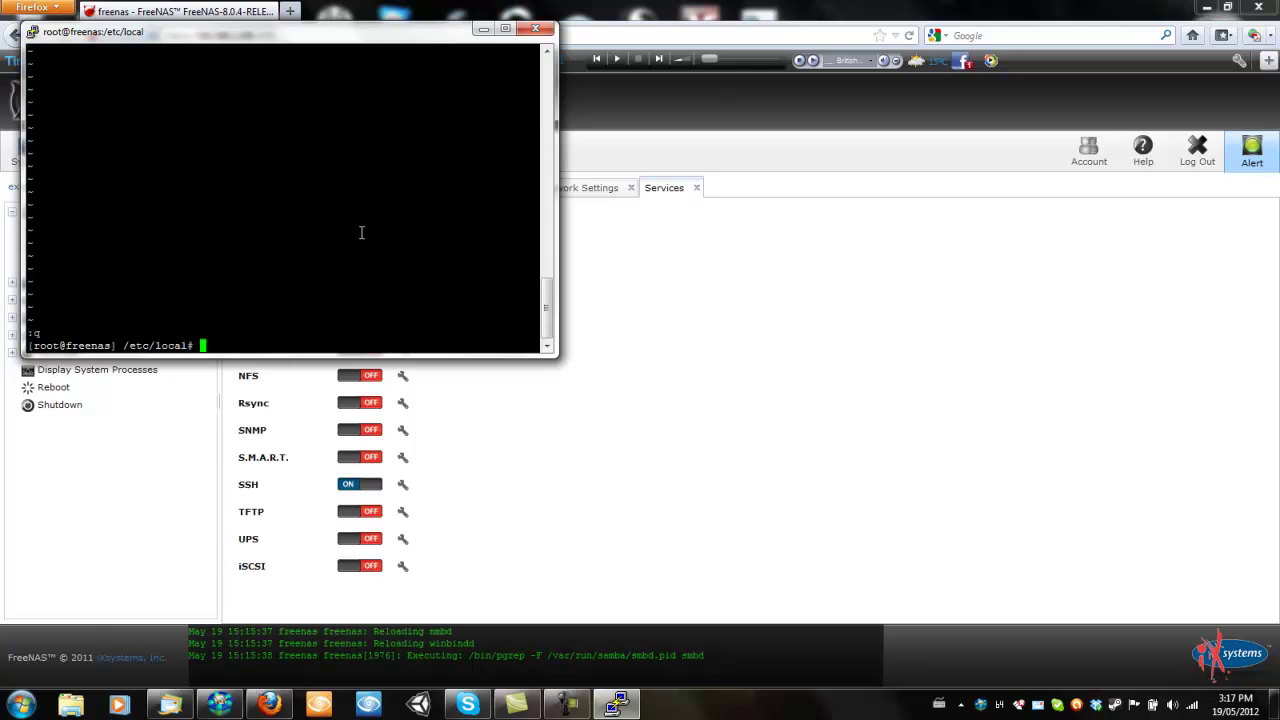
pyautogui.write('ls')
pyautogui.press('Return')
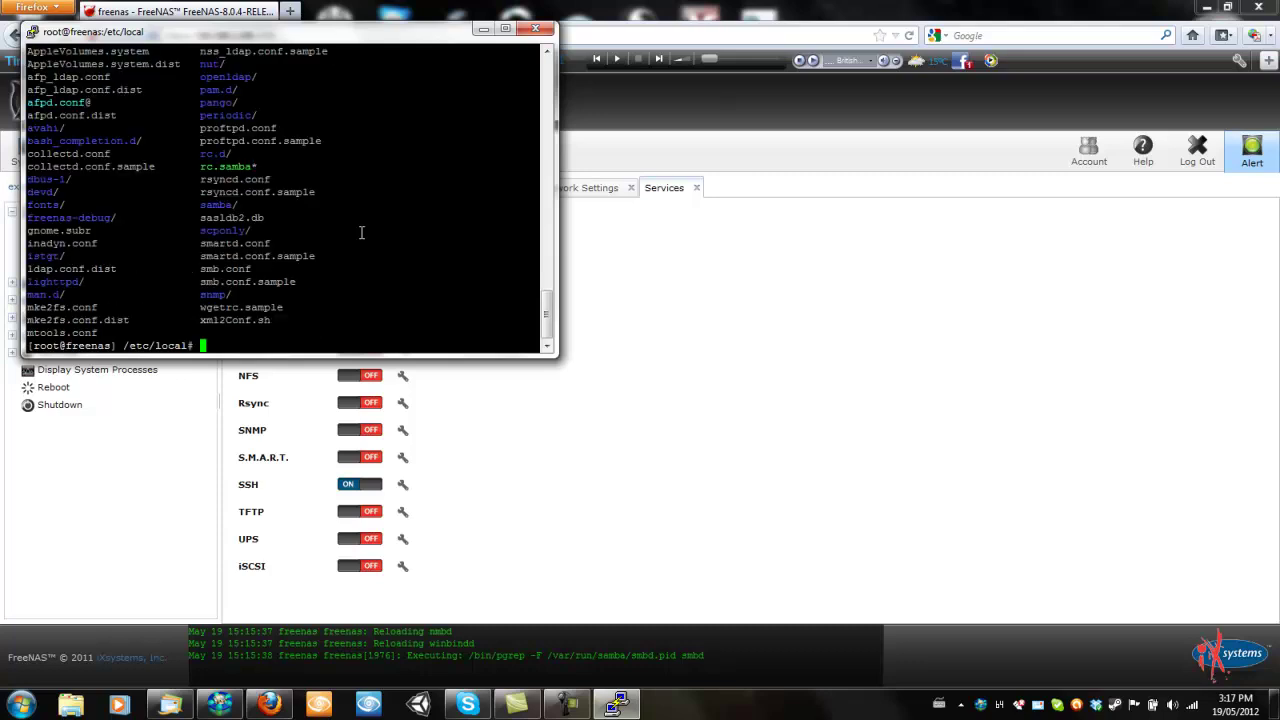
# View smb.conf in vi in a maximized PuTTY window, then switch back to Firefox
pyautogui.write('smb.conf')
pyautogui.press('BackSpace')
pyautogui.press('BackSpace')
pyautogui.press('BackSpace')
pyautogui.press('BackSpace')
pyautogui.press('BackSpace')
pyautogui.press('BackSpace')
pyautogui.press('BackSpace')
pyautogui.press('BackSpace')
pyautogui.write('vi smb.conf')
pyautogui.press('Return')
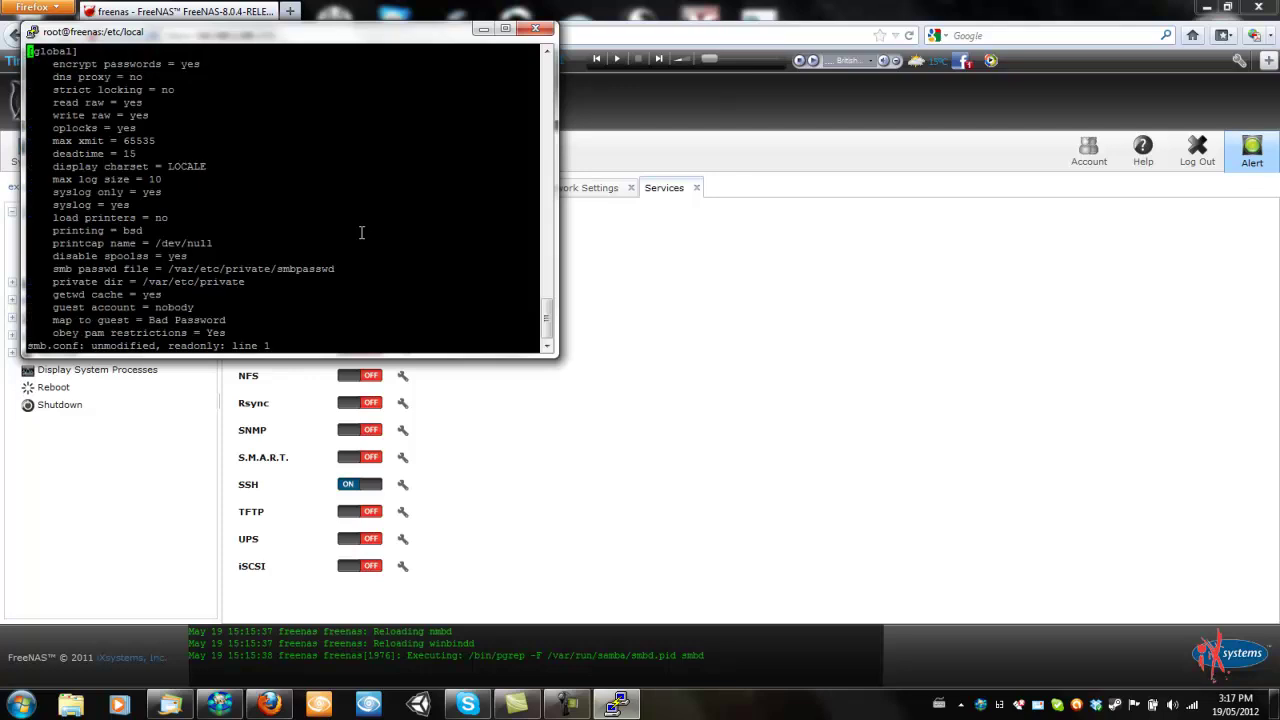
pyautogui.click(505, 28)
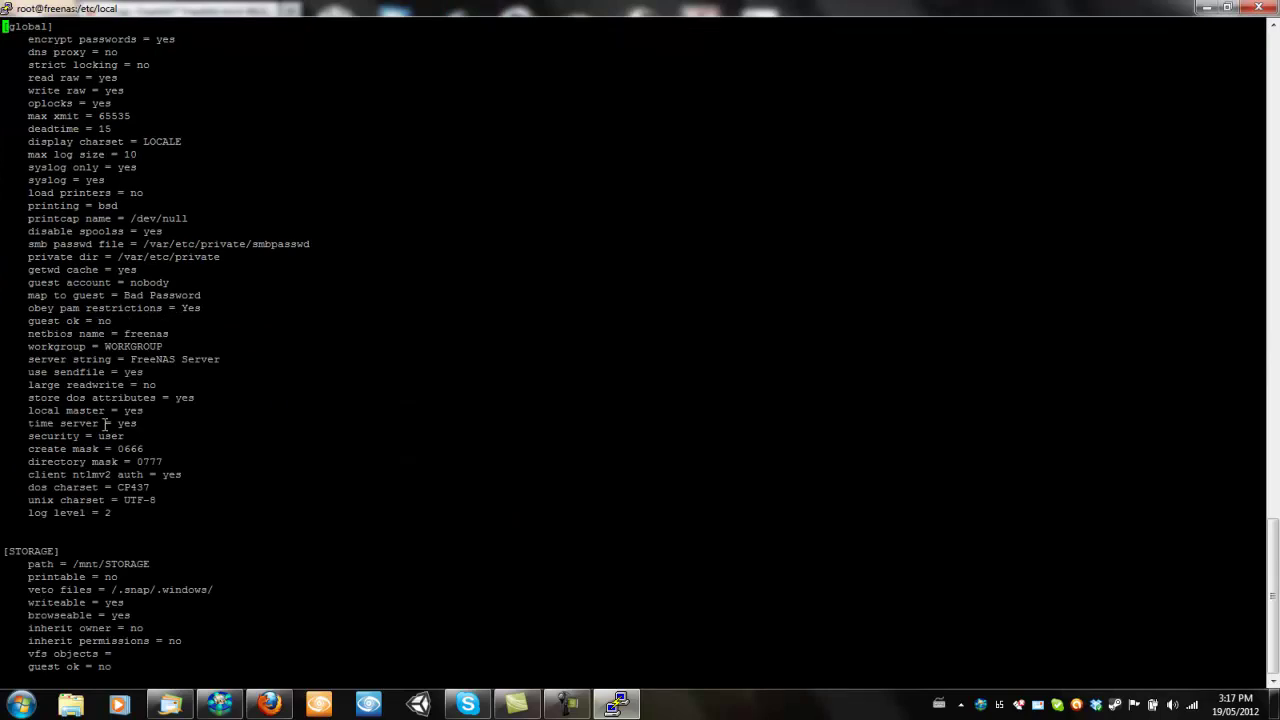
pyautogui.scroll(20, 1071, 234)
pyautogui.scroll(-12, 649, 248)
pyautogui.scroll(-9, 649, 248)
pyautogui.click(290, 703)
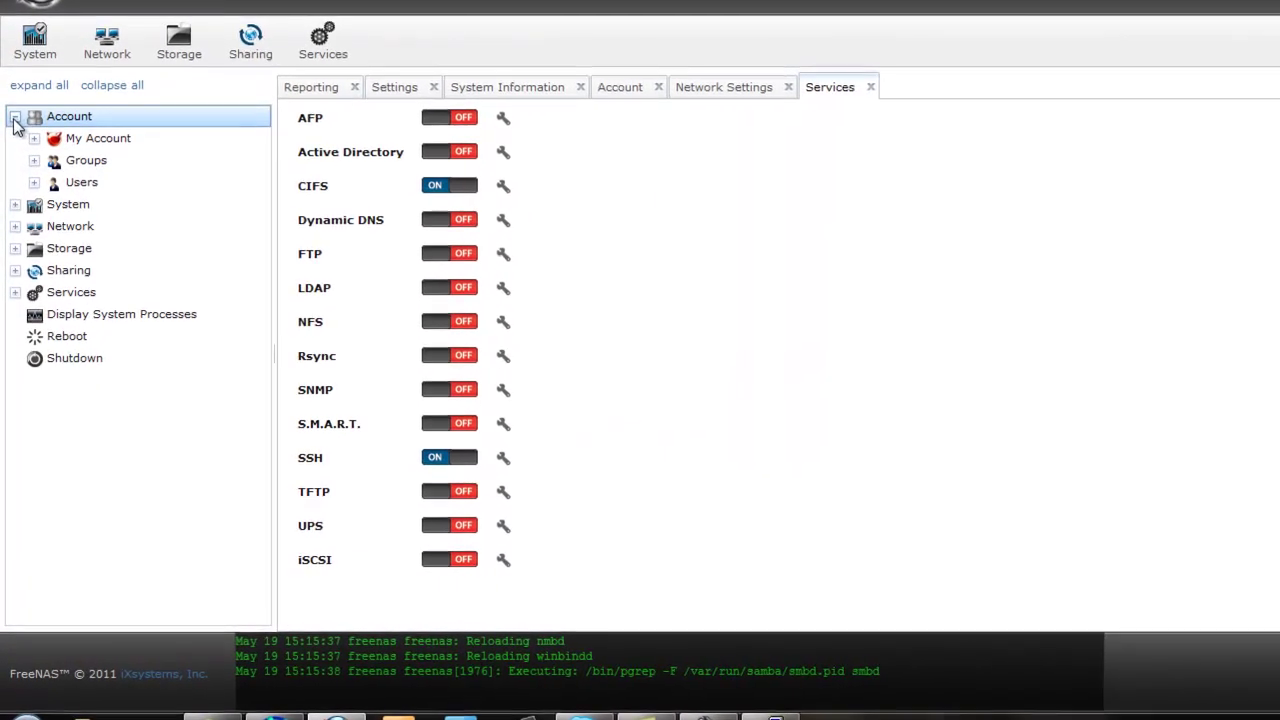
# Show Network Settings' Global Configuration with hostname freenas and domain local
pyautogui.click(12, 212)
pyautogui.click(15, 161)
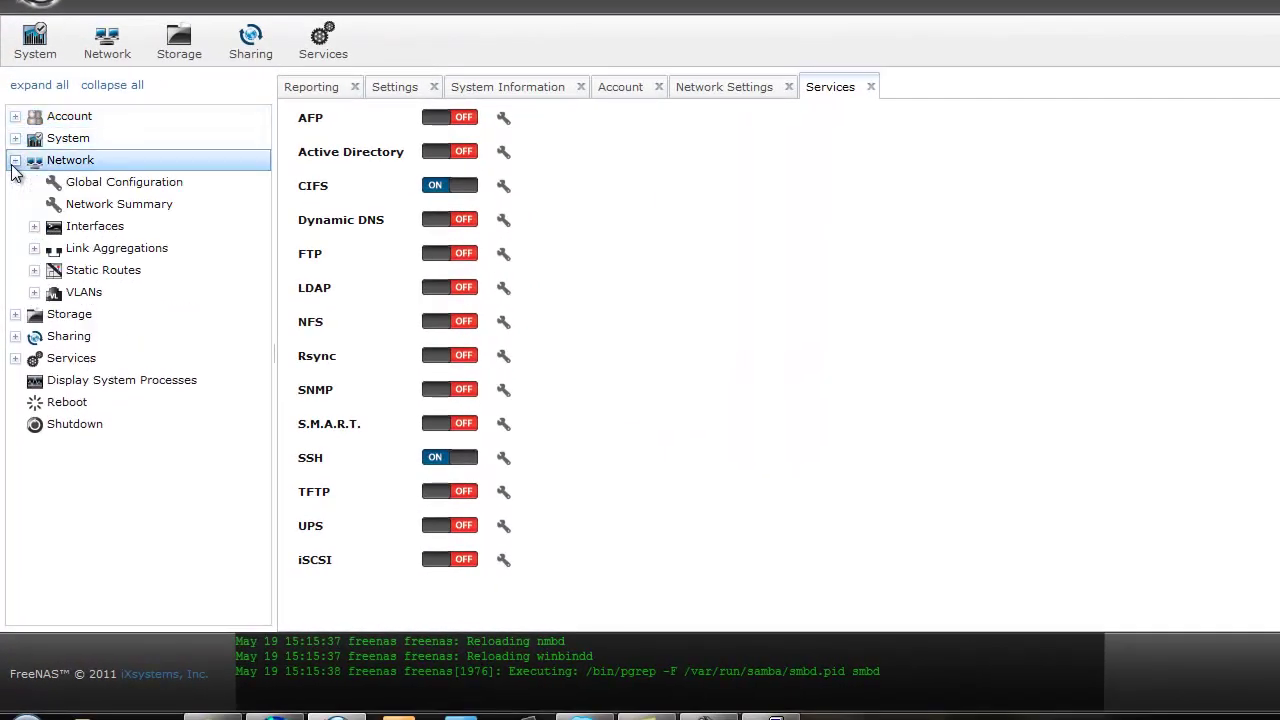
pyautogui.click(15, 161)
pyautogui.click(700, 90)
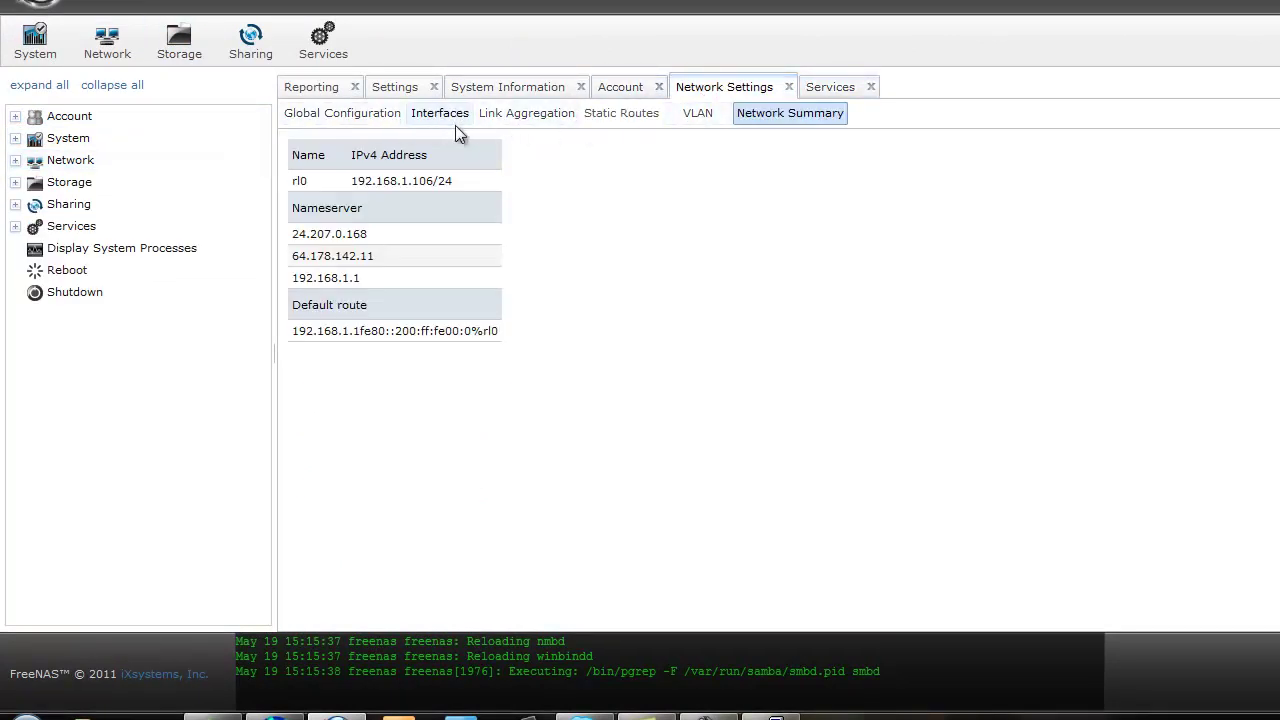
pyautogui.click(310, 115)
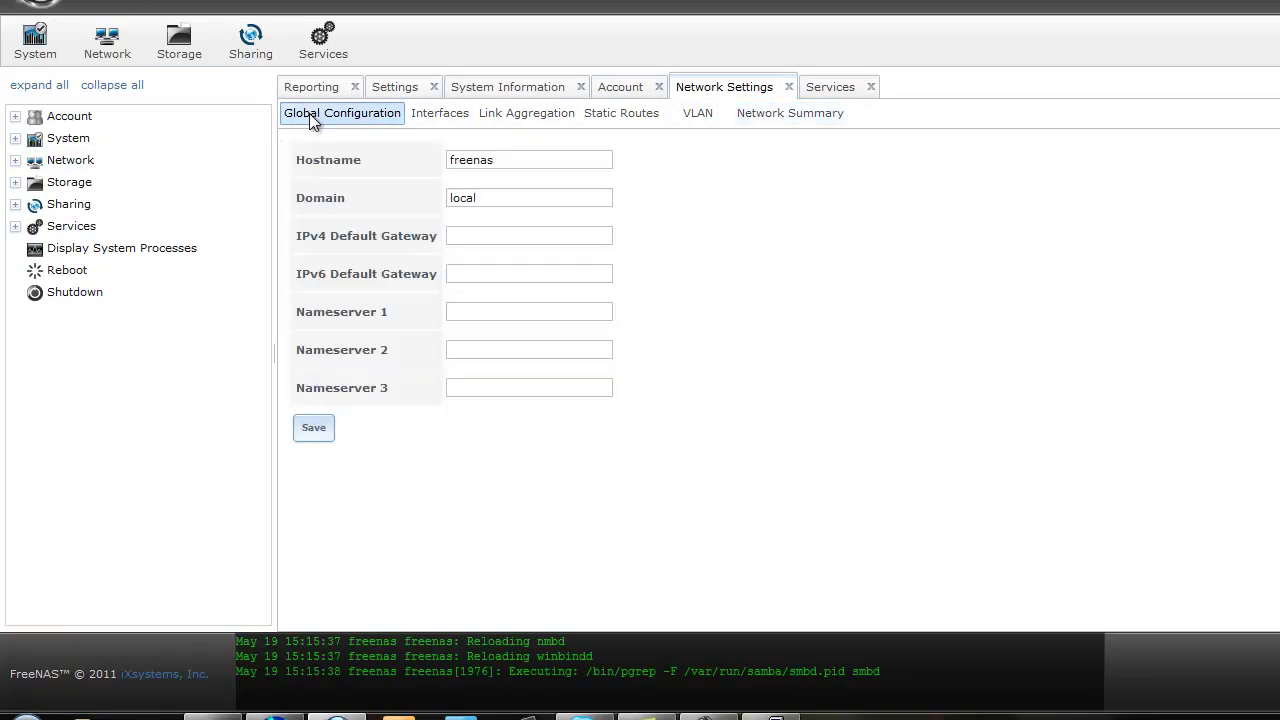